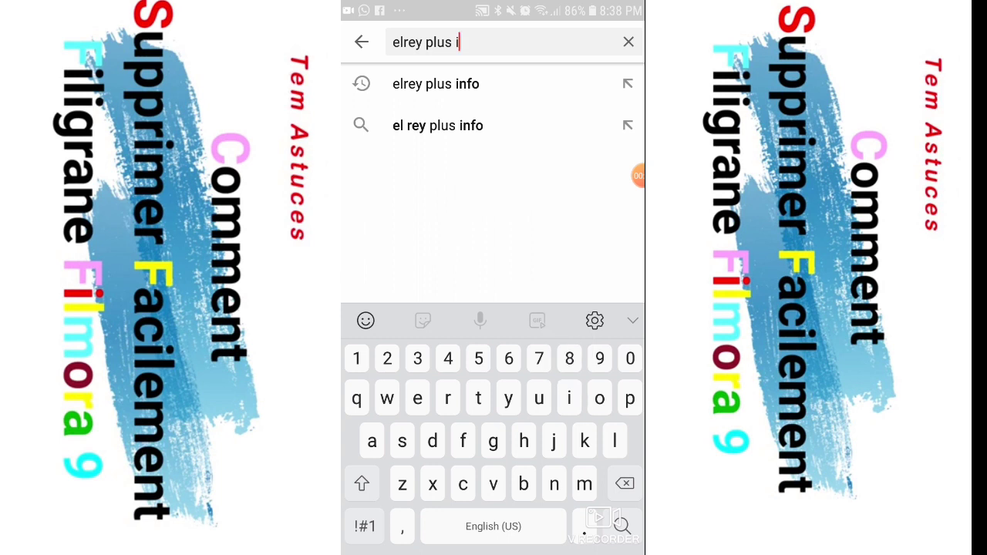
Search YouTube for "elrey plus info", subscribe to the ELREY PLUS INFO channel and set its notifications to Toutes.
{"action": "type", "text": "nfo"}
{"action": "key", "text": "Return"}
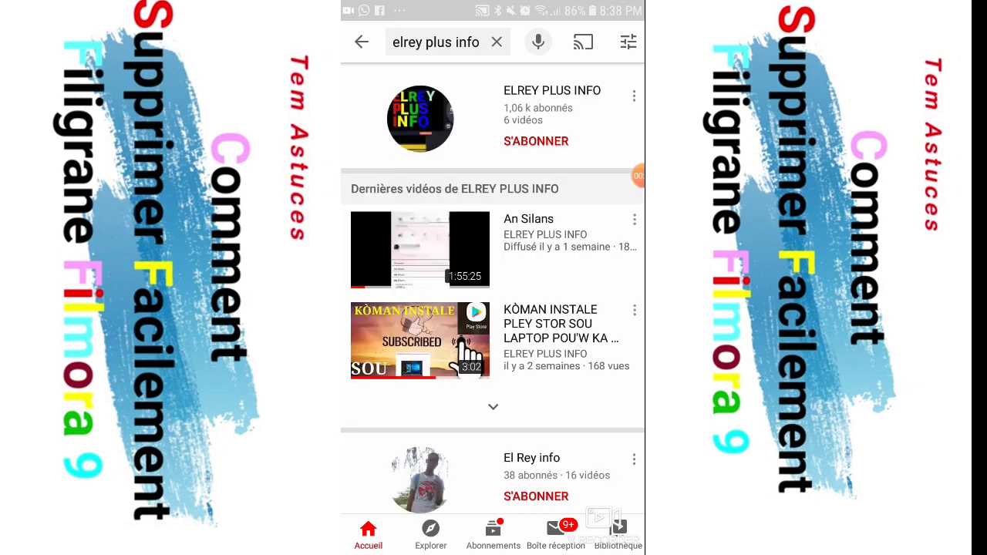
{"action": "left_click", "coordinate": [536, 141]}
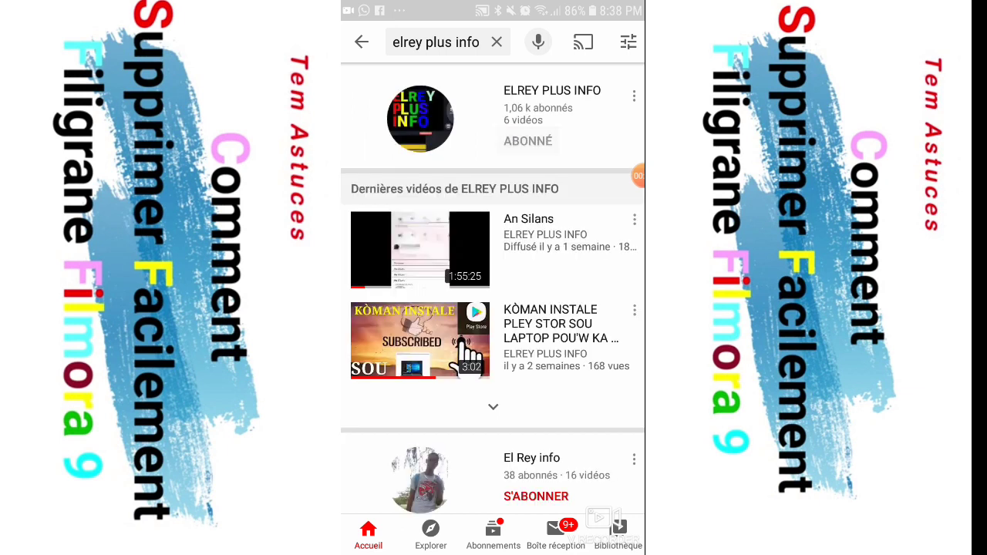
{"action": "left_click", "coordinate": [580, 141]}
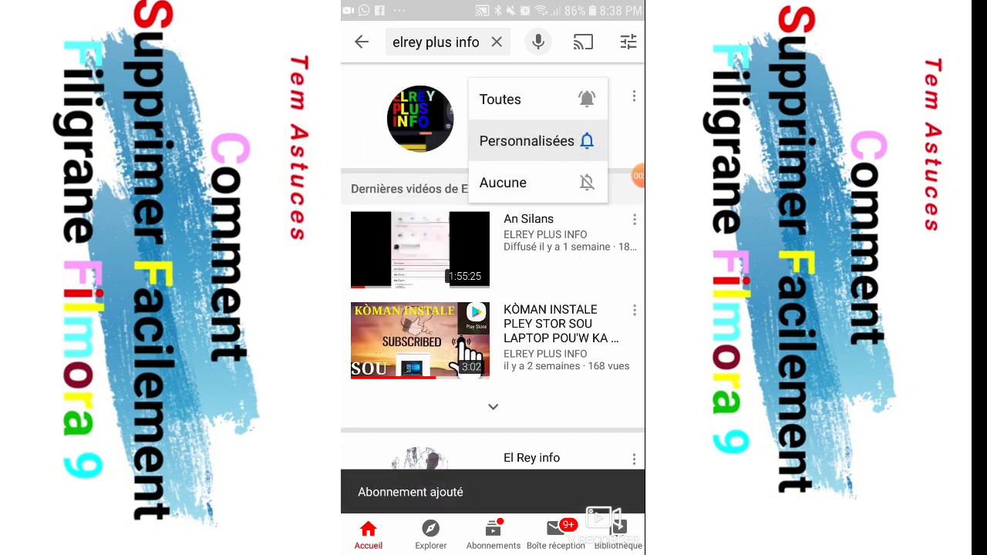
{"action": "left_click", "coordinate": [500, 99]}
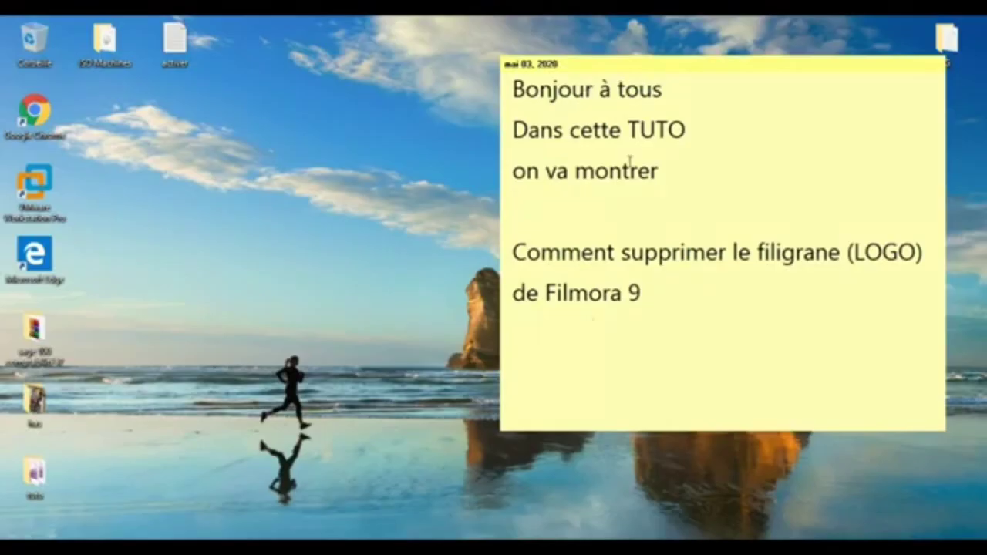
{"action": "left_click", "coordinate": [574, 178]}
{"action": "left_click", "coordinate": [676, 236]}
{"action": "left_click", "coordinate": [672, 251]}
{"action": "double_click", "coordinate": [673, 251]}
{"action": "left_click", "coordinate": [828, 254]}
{"action": "left_click", "coordinate": [569, 294]}
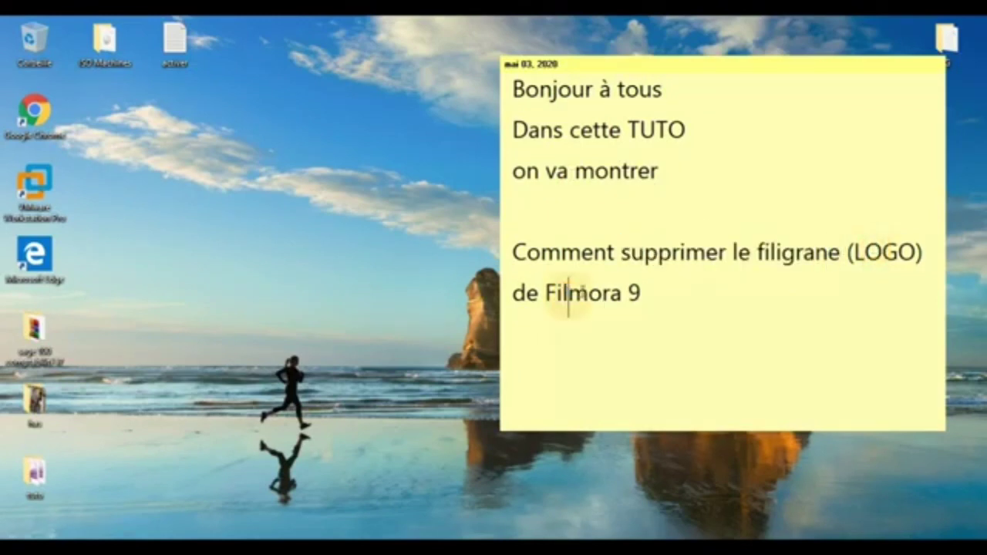
Add the line "dans l'exportation de vidéo" below "de Filmora 9" in the sticky note.
{"action": "left_click", "coordinate": [672, 297]}
{"action": "key", "text": "Return"}
{"action": "type", "text": "da"}
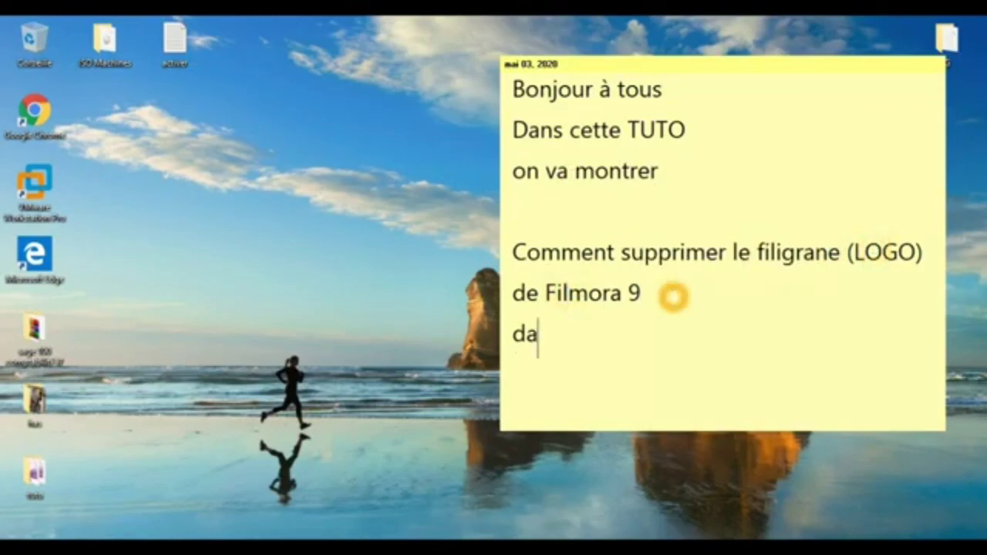
{"action": "type", "text": "ns l"}
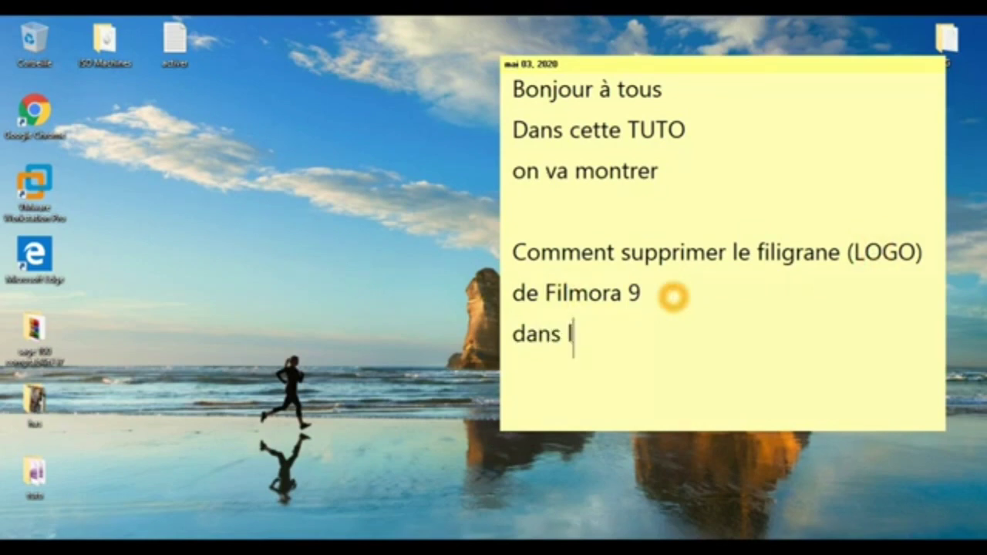
{"action": "type", "text": "'exp"}
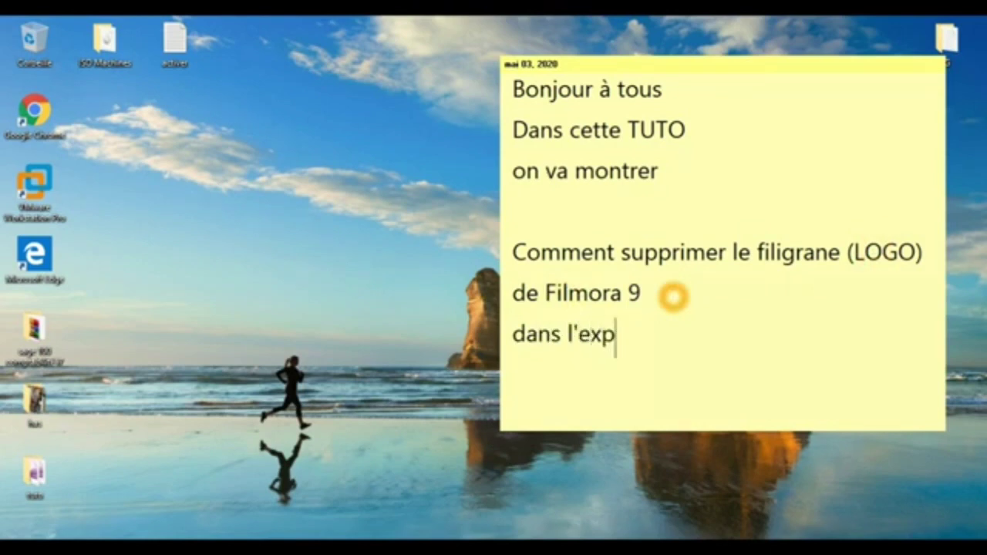
{"action": "type", "text": "ortatio"}
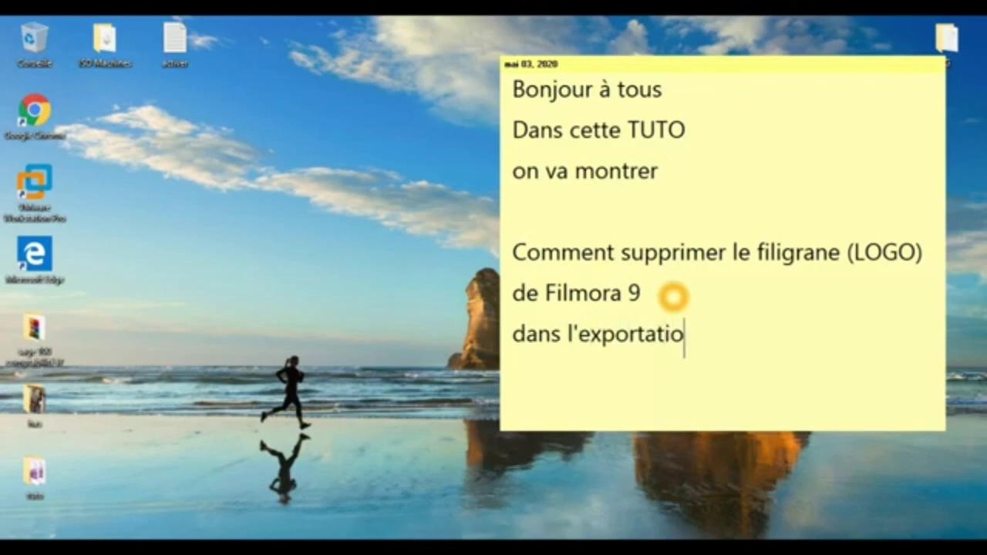
{"action": "type", "text": "n de v"}
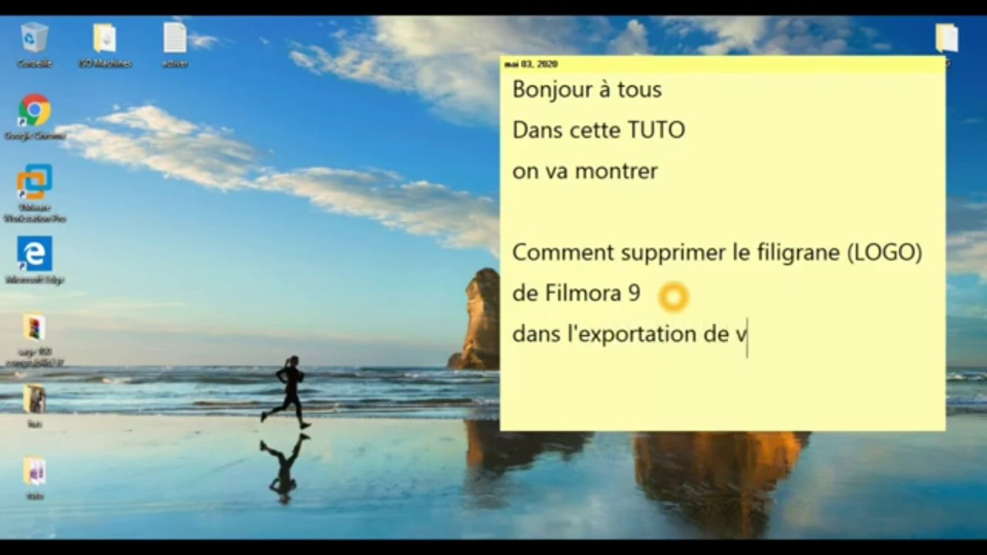
{"action": "type", "text": "idé"}
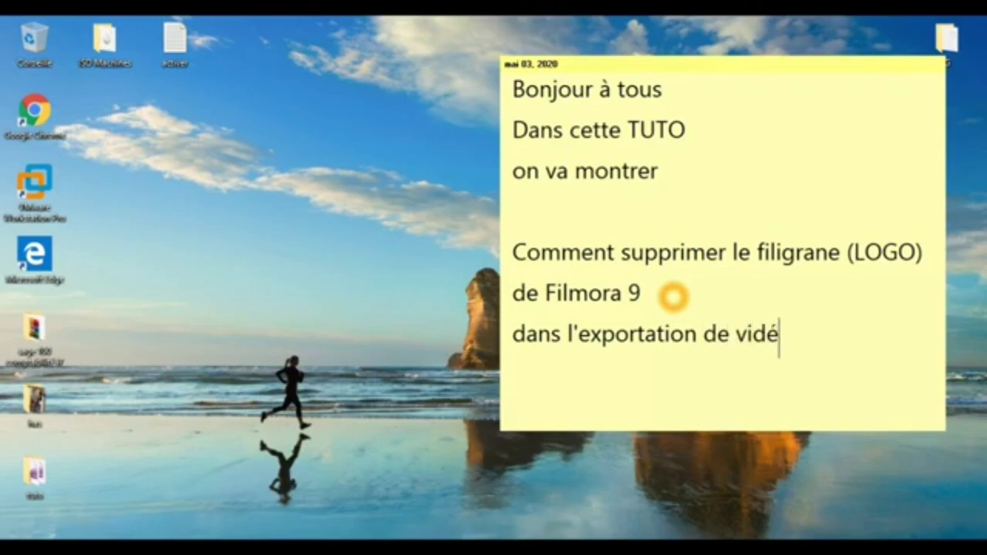
{"action": "type", "text": "o"}
Add "OK" and "suivez avec moi l'astuce" as separate lines in the note, with blank lines between them.
{"action": "key", "text": "Return"}
{"action": "type", "text": "OK"}
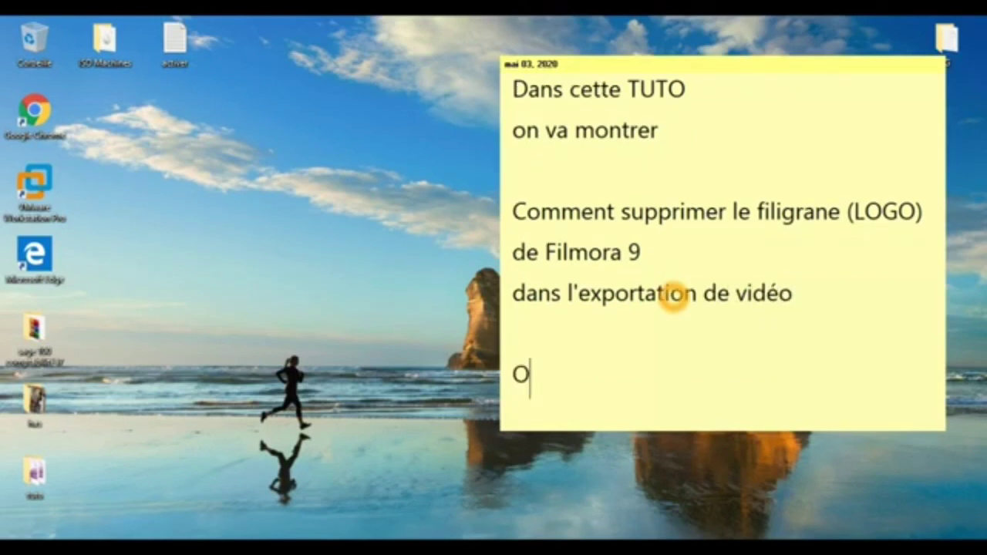
{"action": "key", "text": "Return"}
{"action": "key", "text": "Return"}
{"action": "type", "text": "su"}
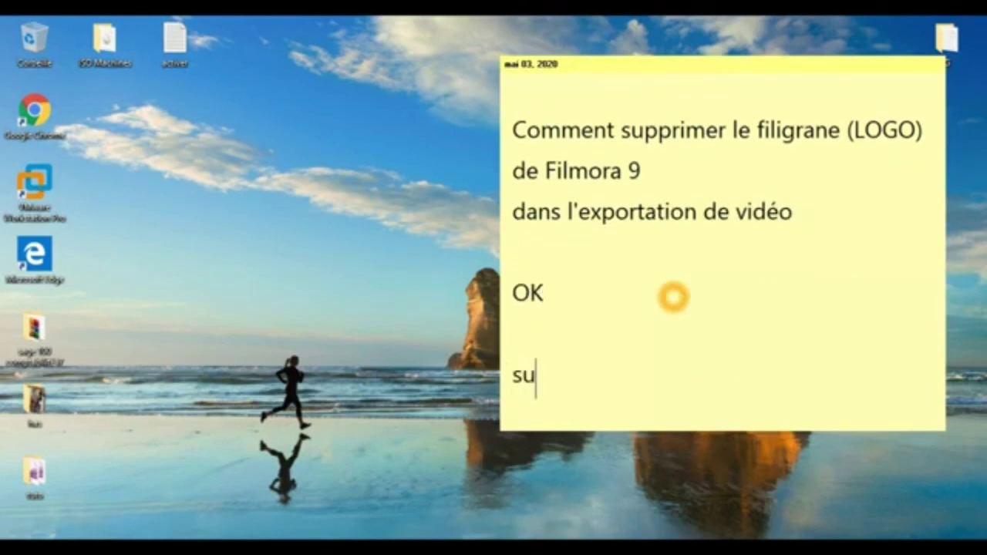
{"action": "type", "text": "ivez avec moi"}
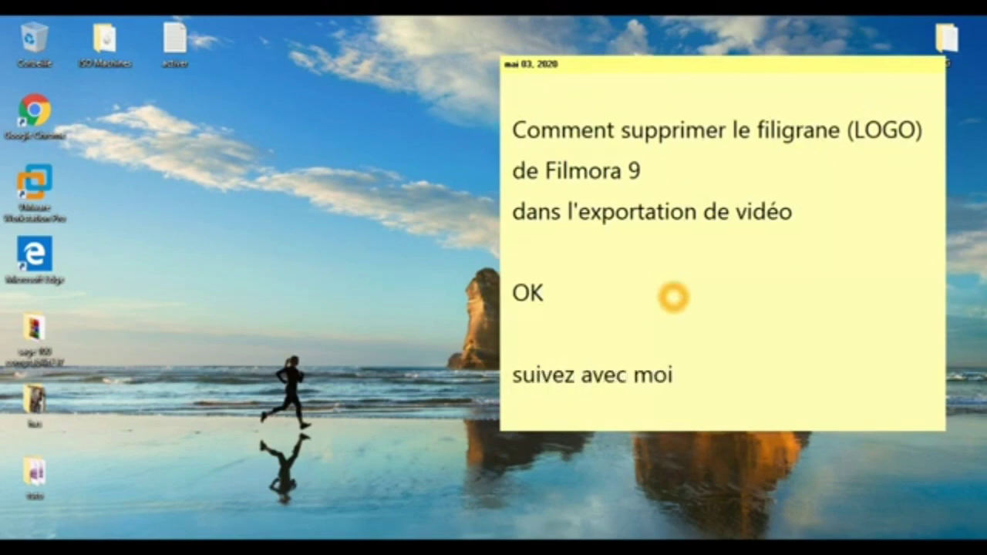
{"action": "type", "text": " l'astuces"}
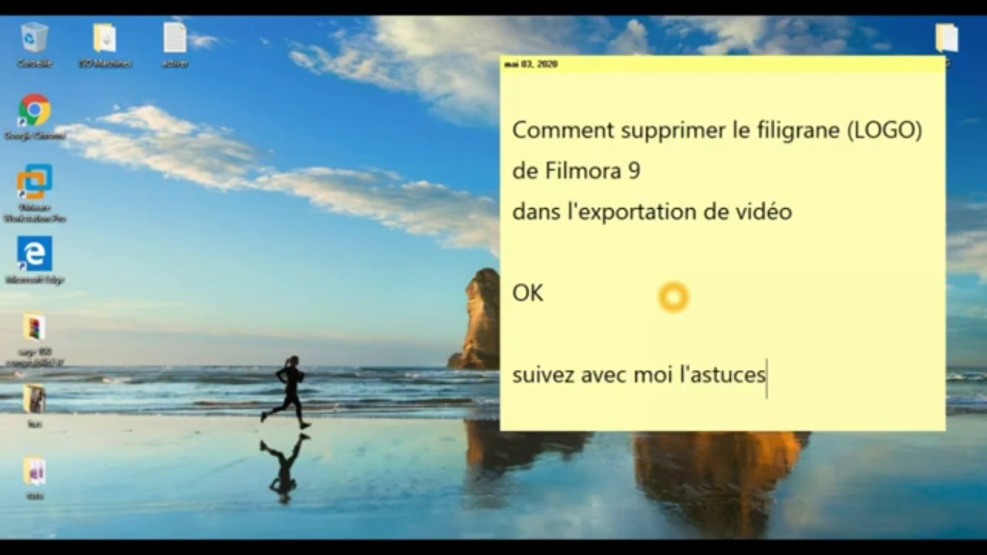
{"action": "key", "text": "BackSpace"}
{"action": "key", "text": "Return"}
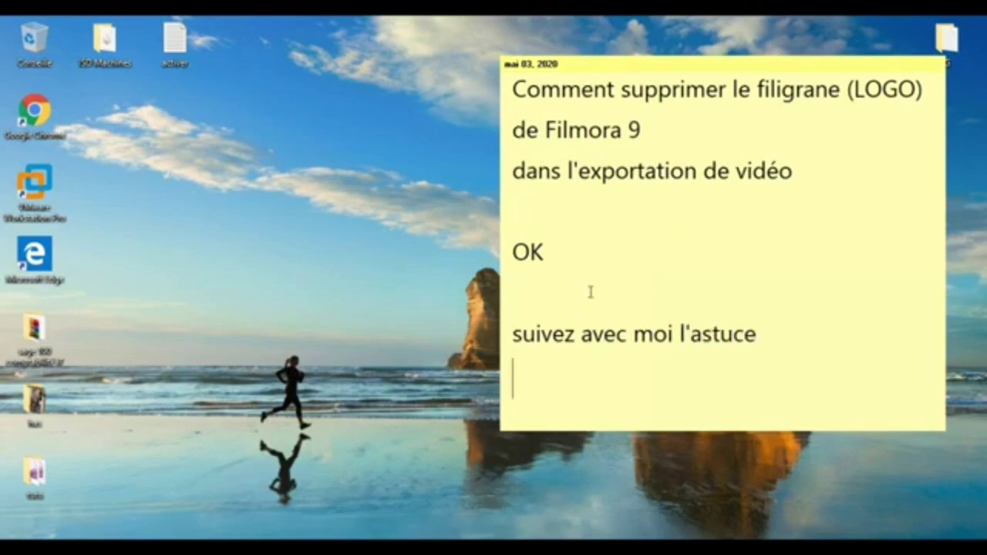
Find and launch Wondershare Filmora9.
{"action": "key", "text": "super"}
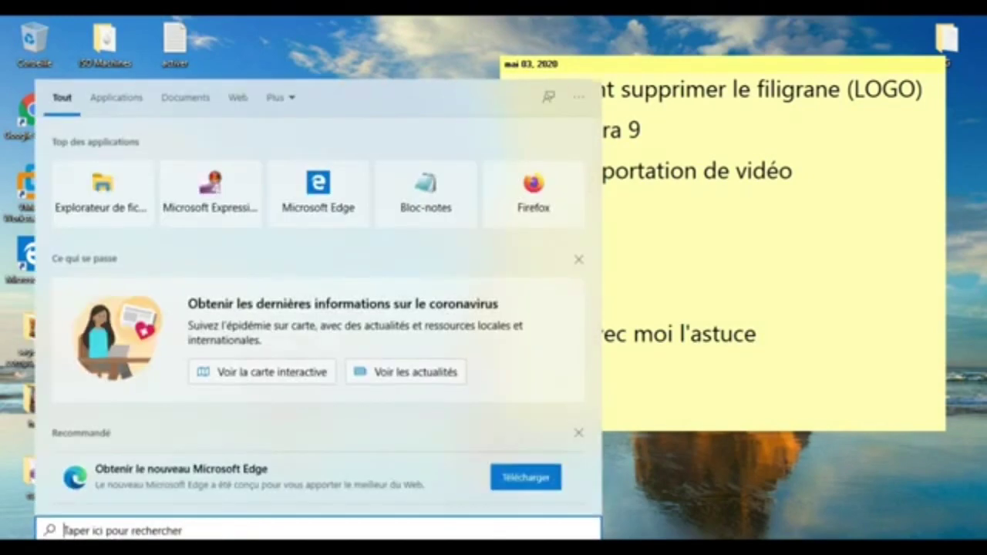
{"action": "type", "text": "fil"}
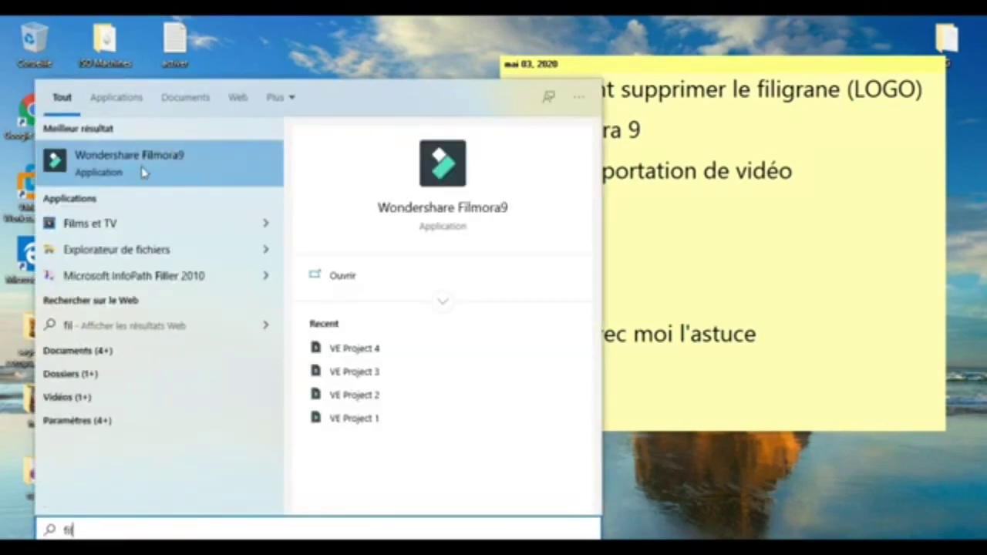
{"action": "left_click", "coordinate": [142, 171]}
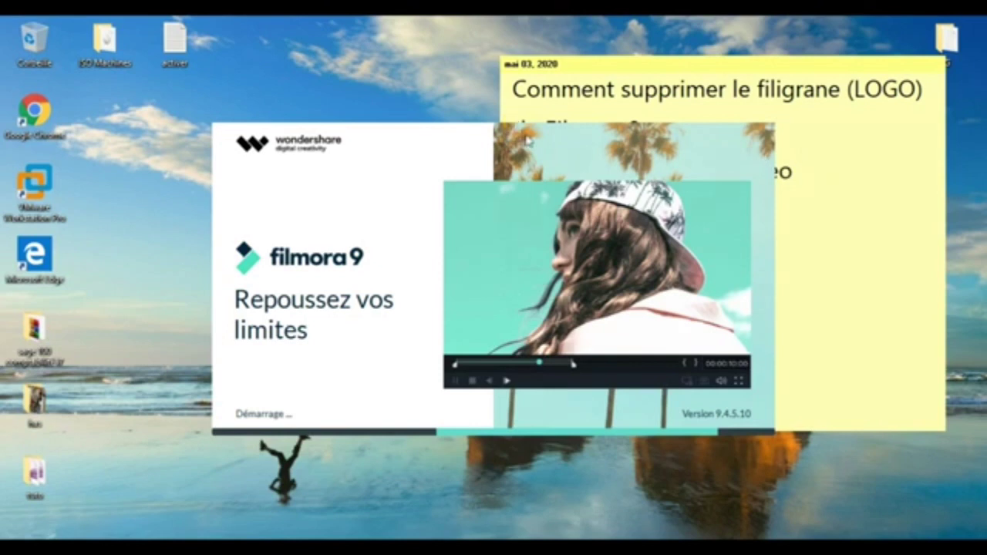
Narrow the sticky note from its left edge and add two line breaks after "suivez avec moi l'astuce".
{"action": "left_click", "coordinate": [839, 218]}
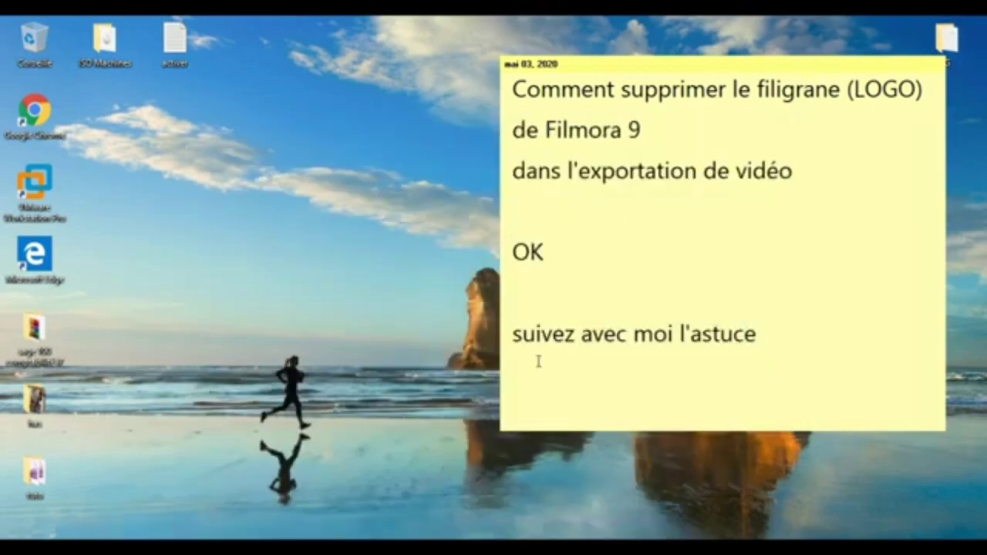
{"action": "left_click_drag", "start_coordinate": [502, 424], "coordinate": [595, 412]}
{"action": "left_click", "coordinate": [875, 375]}
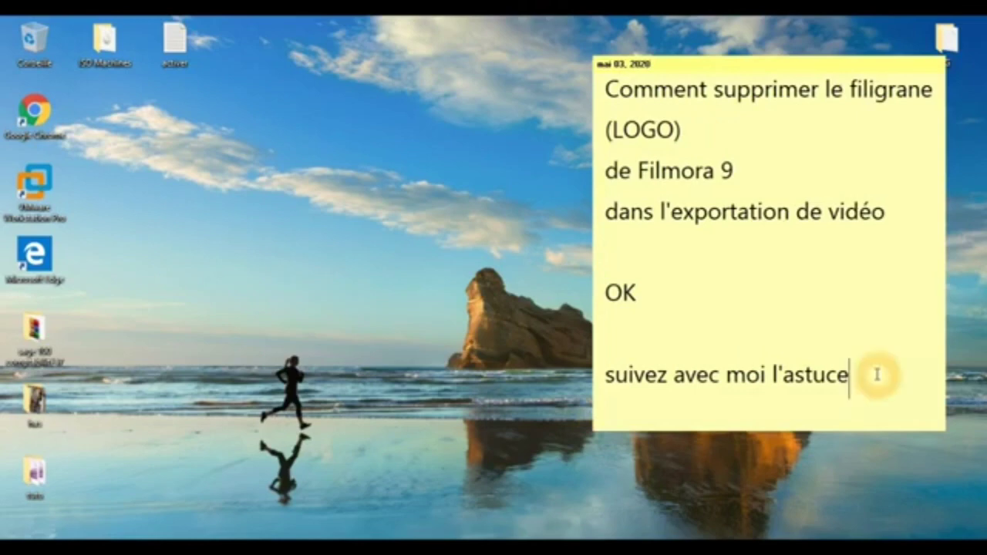
{"action": "key", "text": "Return"}
{"action": "key", "text": "Return"}
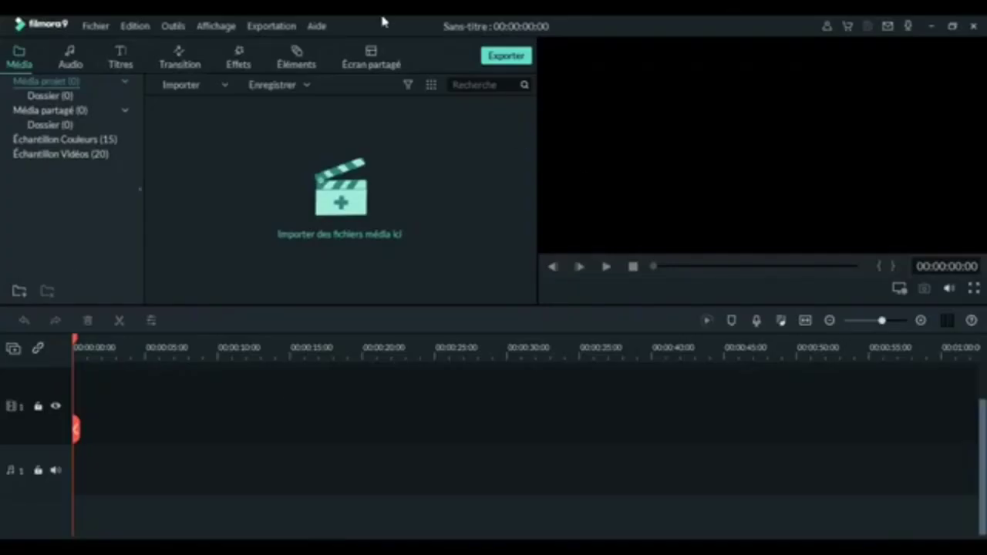
Add the Crédits 4 title at the start of video track 1 in Filmora's timeline.
{"action": "left_click", "coordinate": [71, 114]}
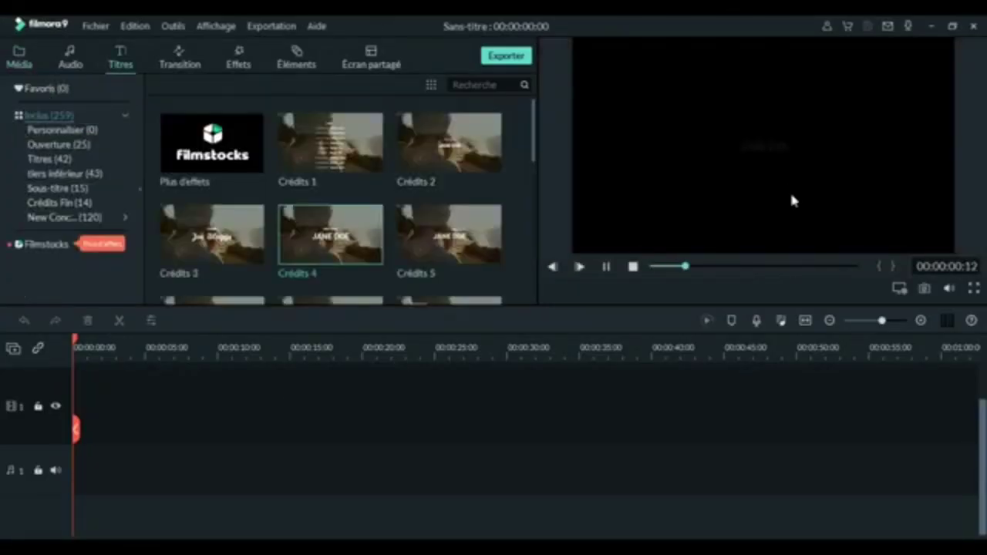
{"action": "left_click", "coordinate": [385, 222]}
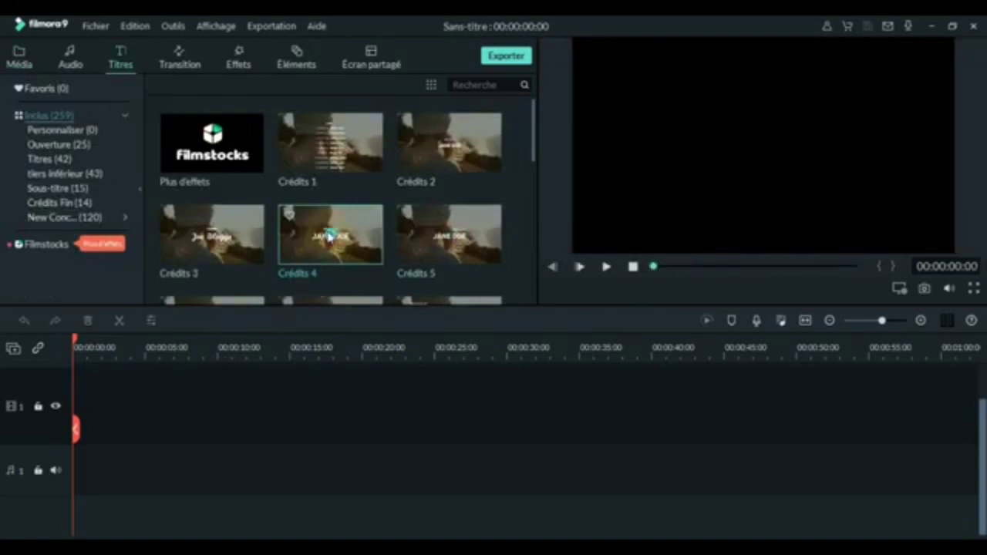
{"action": "left_click", "coordinate": [330, 235]}
{"action": "left_click", "coordinate": [374, 398]}
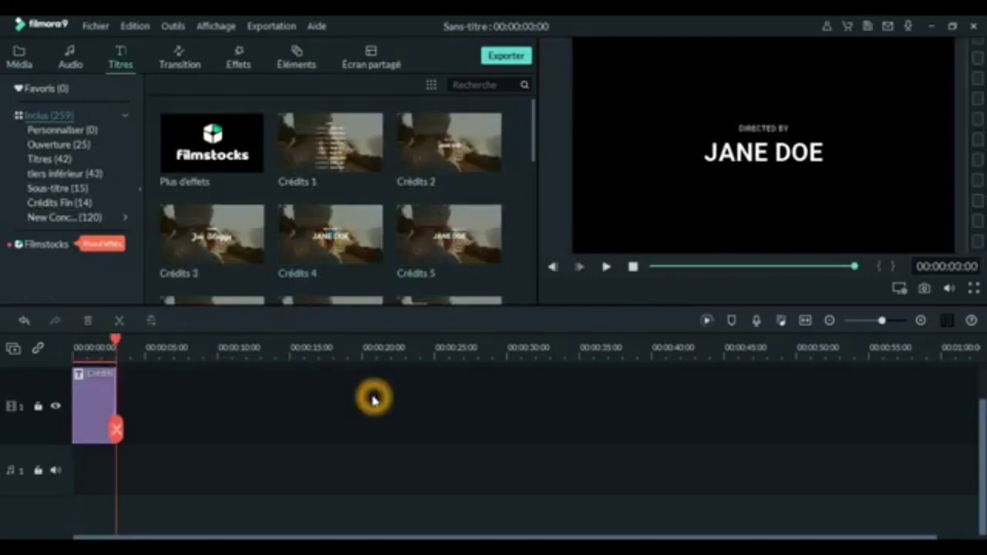
{"action": "left_click", "coordinate": [70, 59]}
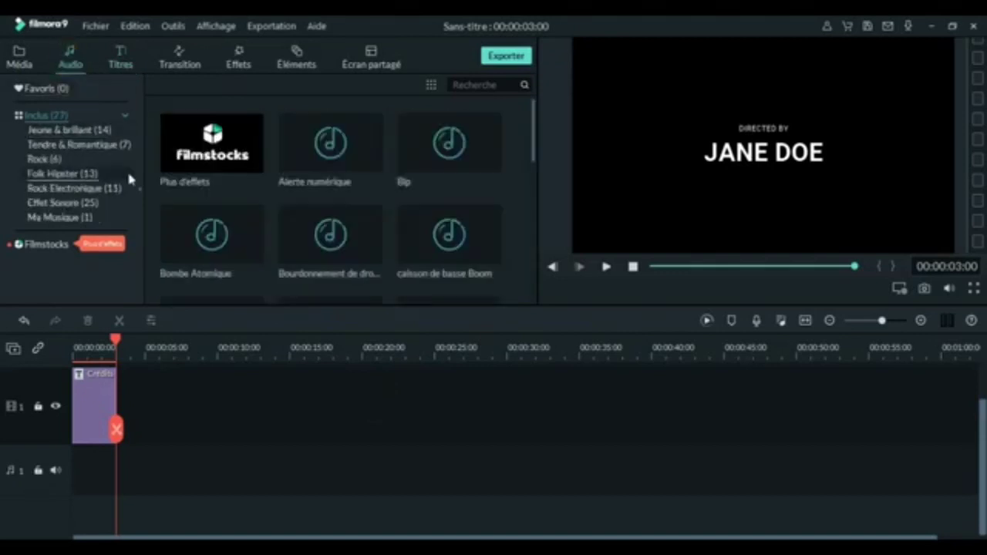
{"action": "left_click", "coordinate": [31, 66]}
{"action": "left_click", "coordinate": [229, 425]}
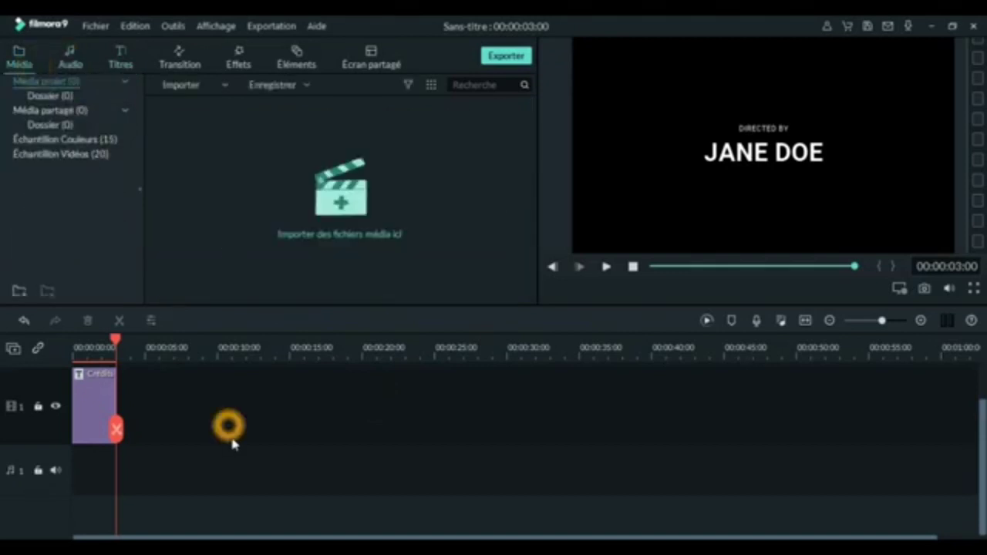
{"action": "left_click", "coordinate": [434, 458]}
{"action": "left_click", "coordinate": [915, 94]}
Restore the Filmora window to a smaller size, shift it left and bring the sticky note in front.
{"action": "left_click", "coordinate": [952, 26]}
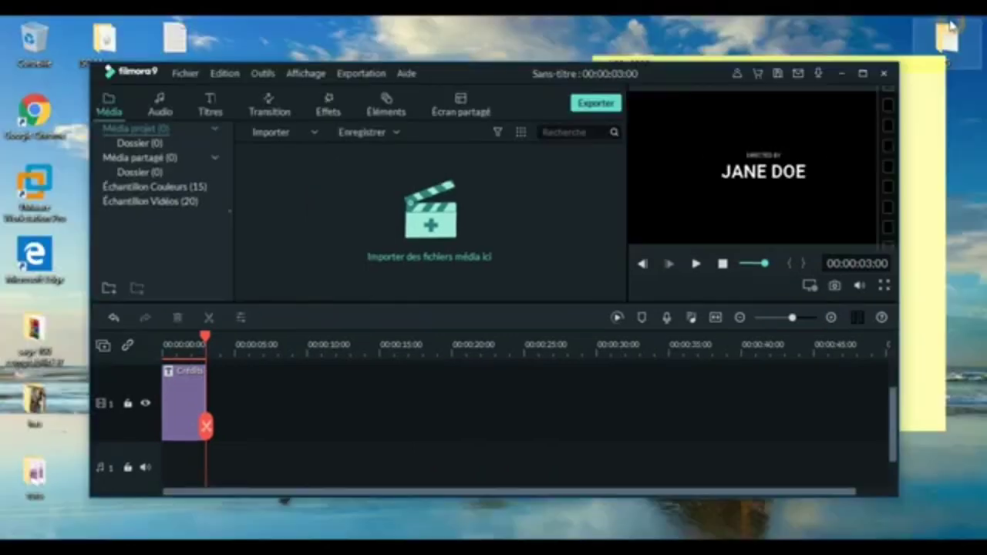
{"action": "left_click_drag", "start_coordinate": [470, 72], "coordinate": [380, 59]}
{"action": "left_click", "coordinate": [858, 68]}
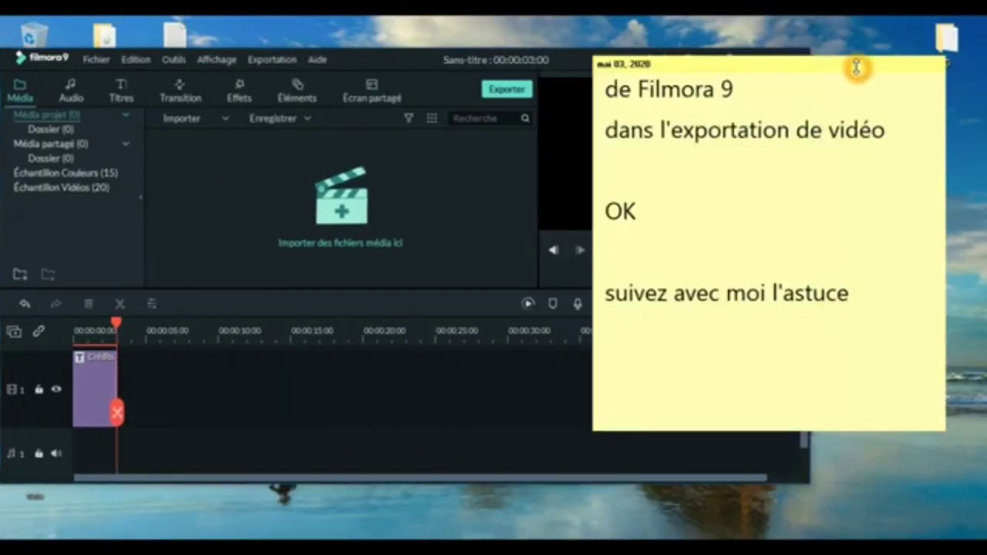
Add the lines "par exemple" and "j'ai ajouter ce titre" to the sticky note, separated by a blank line.
{"action": "left_click", "coordinate": [706, 381]}
{"action": "type", "text": "par exemple"}
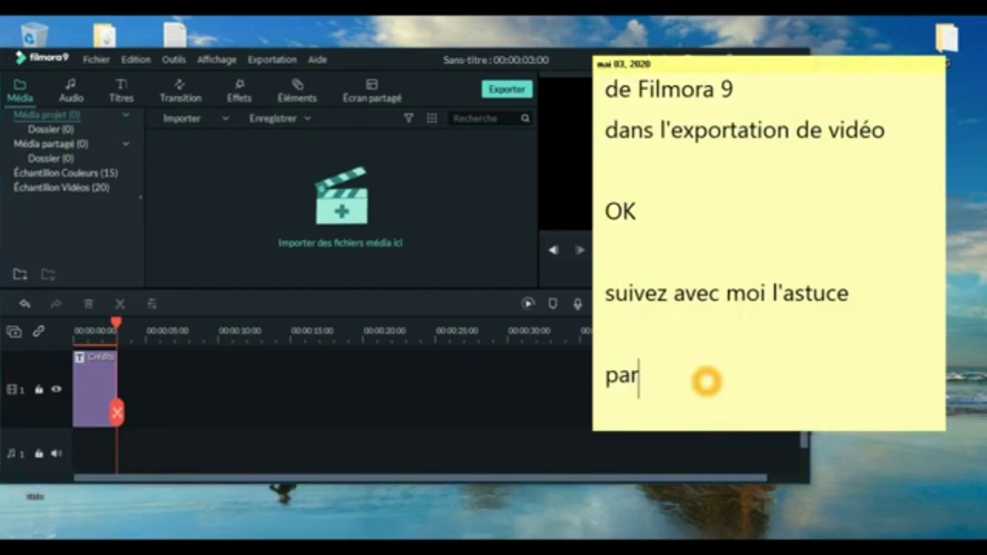
{"action": "key", "text": "Return"}
{"action": "key", "text": "Return"}
{"action": "type", "text": "j'"}
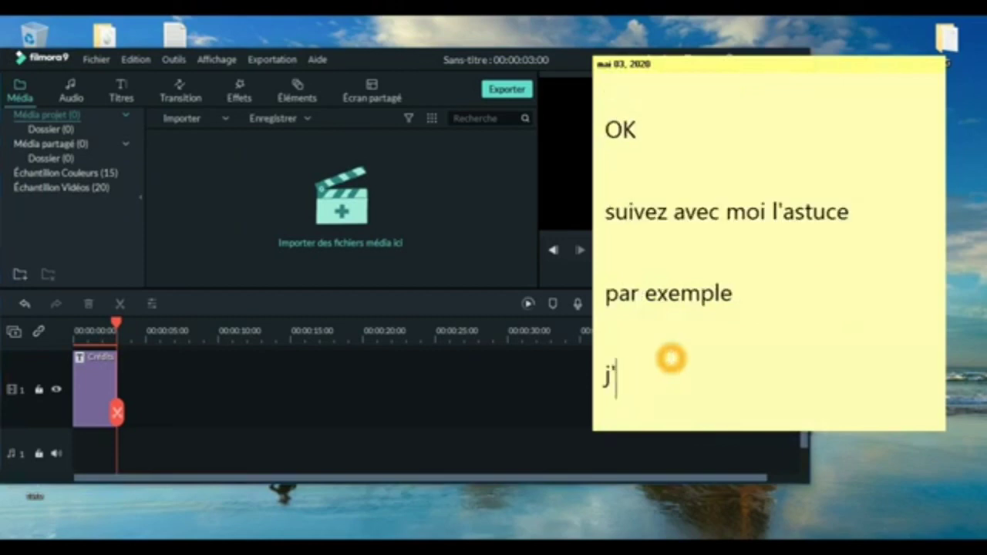
{"action": "type", "text": "ai ajo"}
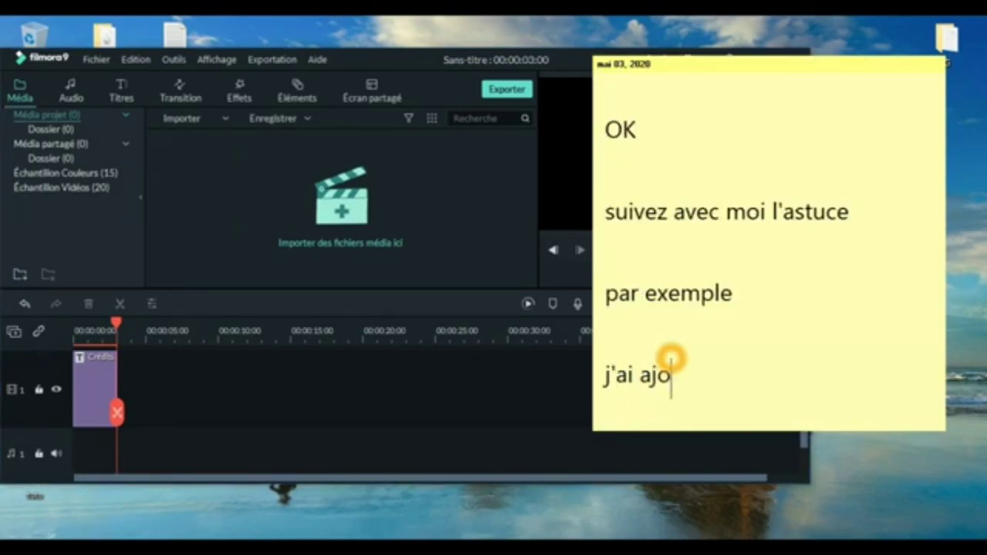
{"action": "type", "text": "uter ce titre"}
Add the line "et maintenant on doit importer" to the sticky note, below "j'ai ajouter ce titre".
{"action": "key", "text": "Return"}
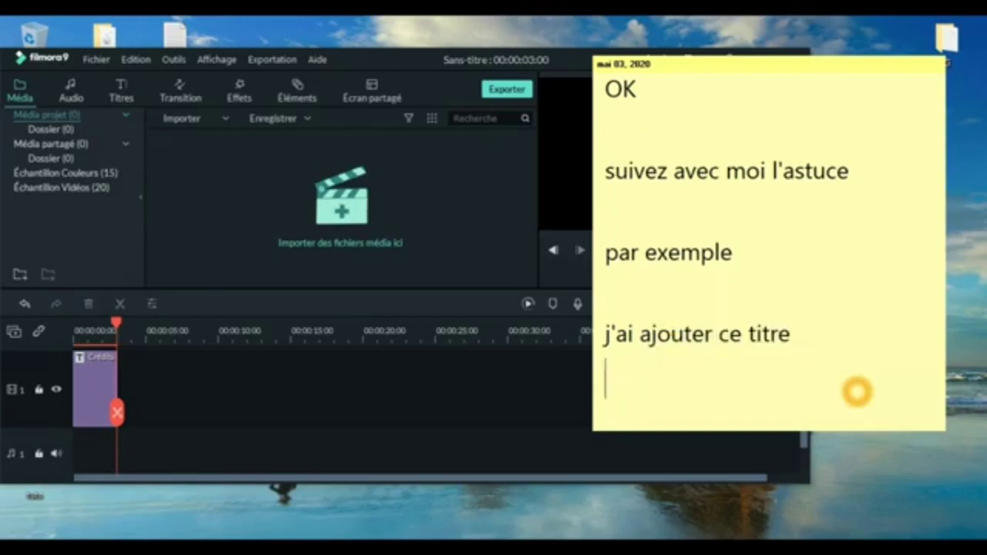
{"action": "type", "text": "et a"}
{"action": "key", "text": "BackSpace"}
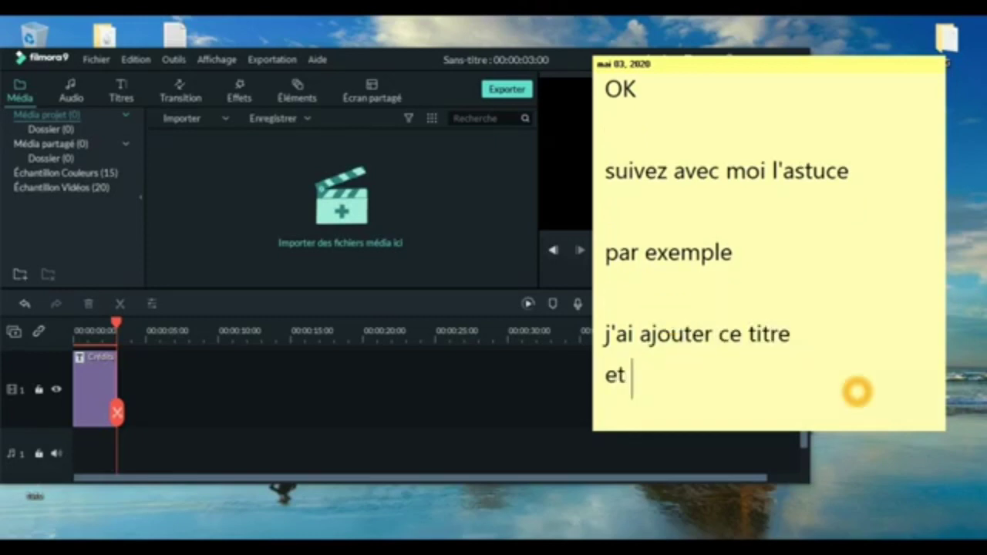
{"action": "type", "text": "mainte"}
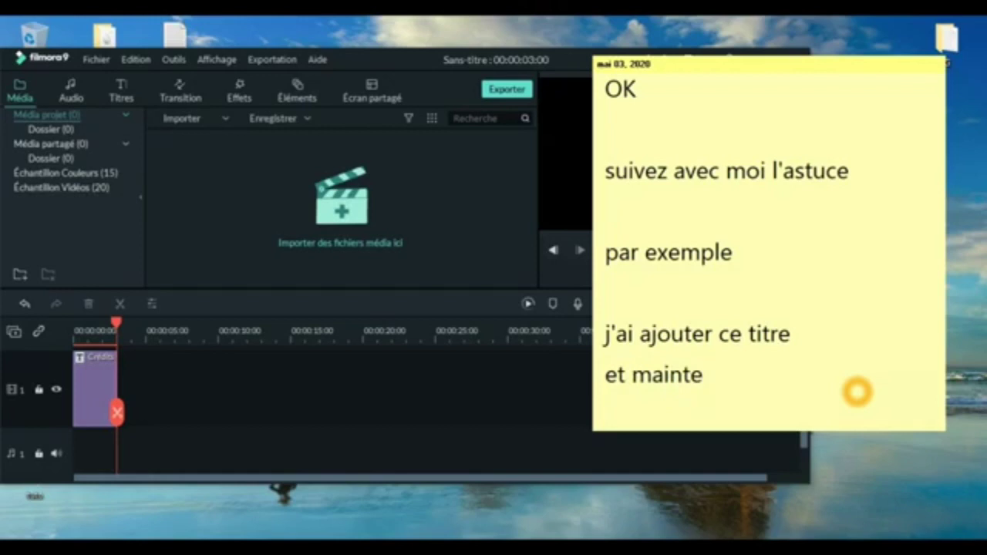
{"action": "type", "text": "ne"}
{"action": "key", "text": "BackSpace"}
{"action": "type", "text": "ant"}
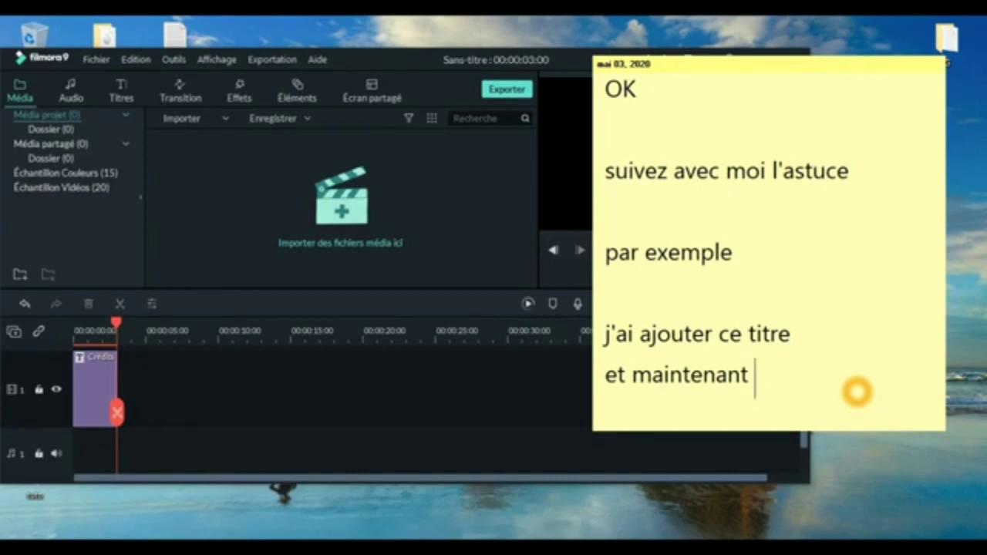
{"action": "type", "text": "on"}
{"action": "key", "text": "BackSpace"}
{"action": "key", "text": "BackSpace"}
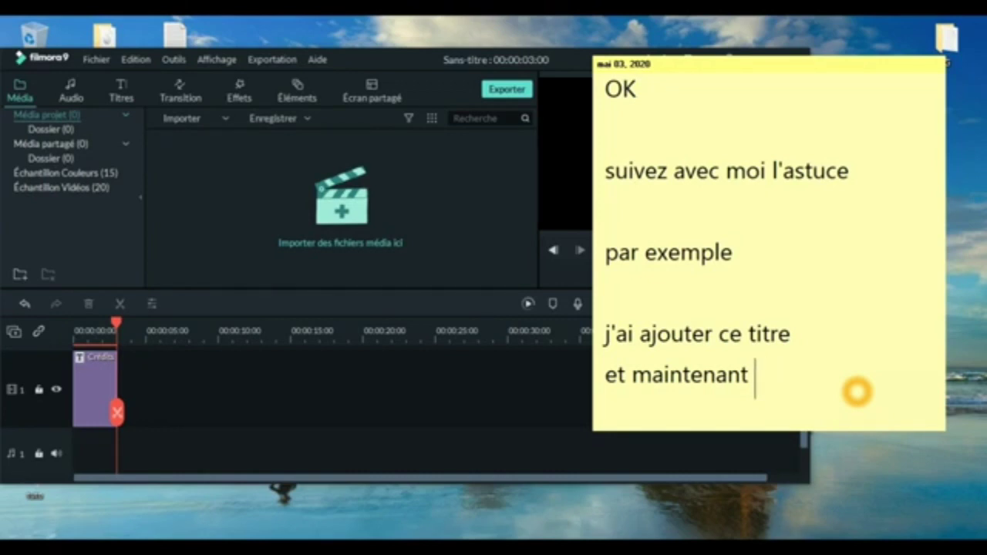
{"action": "left_click", "coordinate": [798, 372]}
{"action": "type", "text": "on doit importer"}
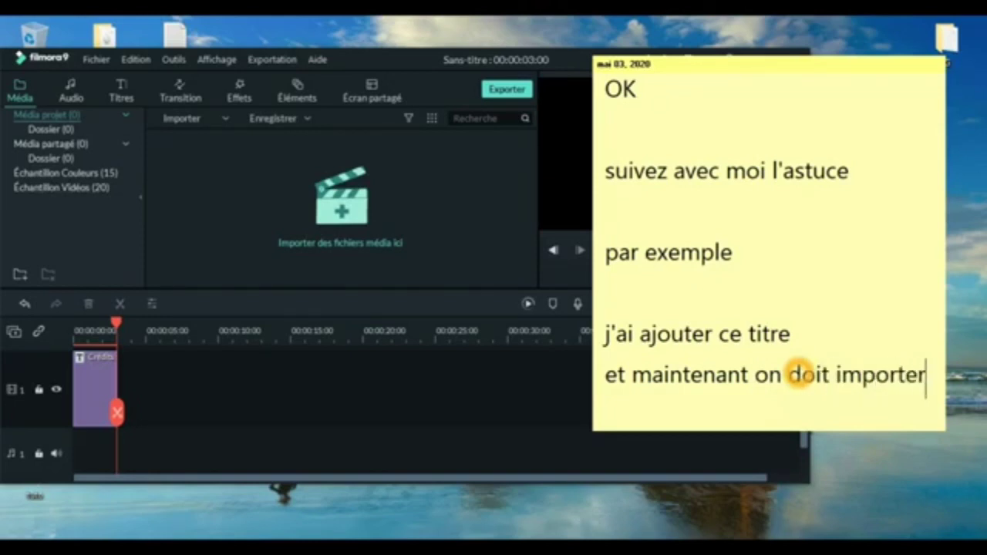
Continue the sticky note with the lines "un fichier pour bien montrer" and "la méthode".
{"action": "key", "text": "Return"}
{"action": "type", "text": "des"}
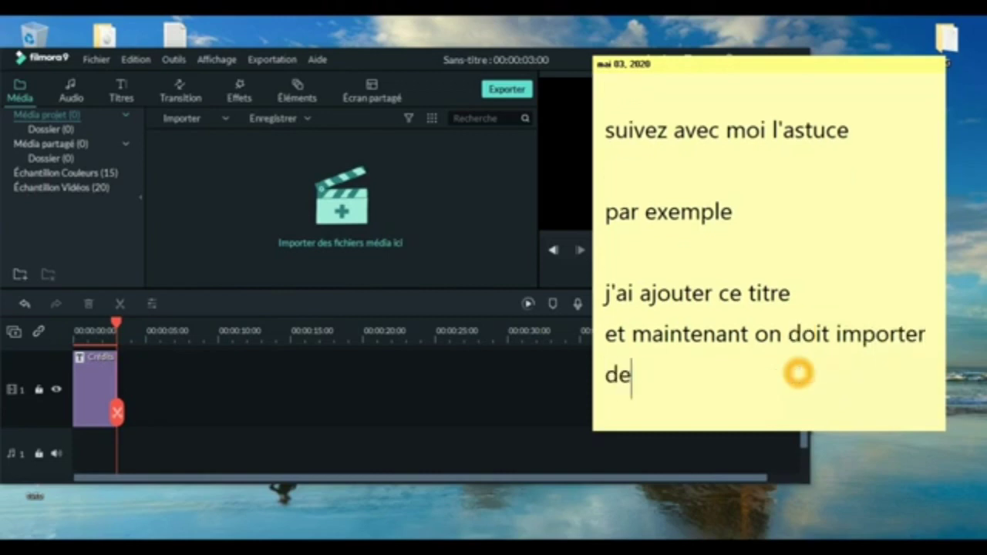
{"action": "key", "text": "BackSpace"}
{"action": "key", "text": "BackSpace"}
{"action": "key", "text": "BackSpace"}
{"action": "type", "text": "un "}
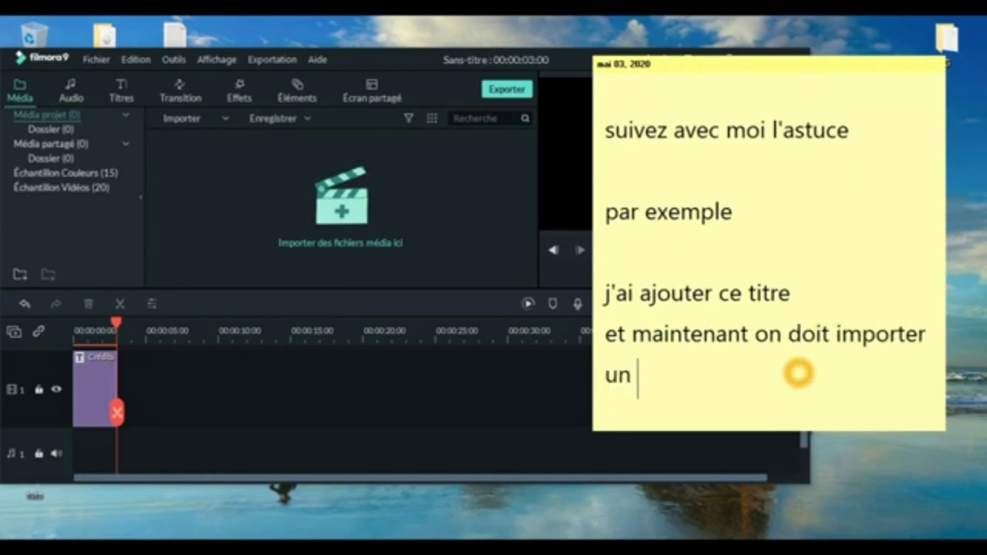
{"action": "type", "text": "fichiers"}
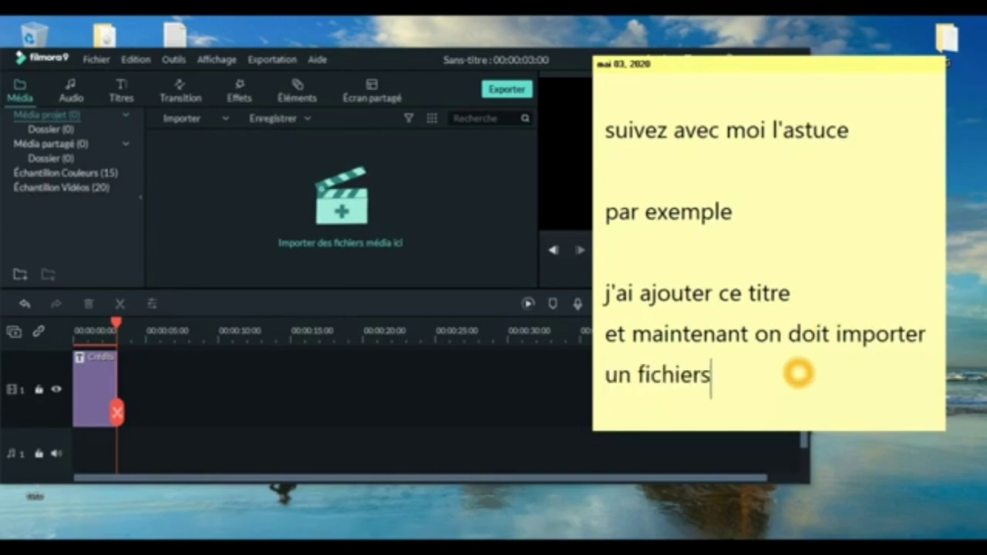
{"action": "key", "text": "BackSpace"}
{"action": "type", "text": "pour "}
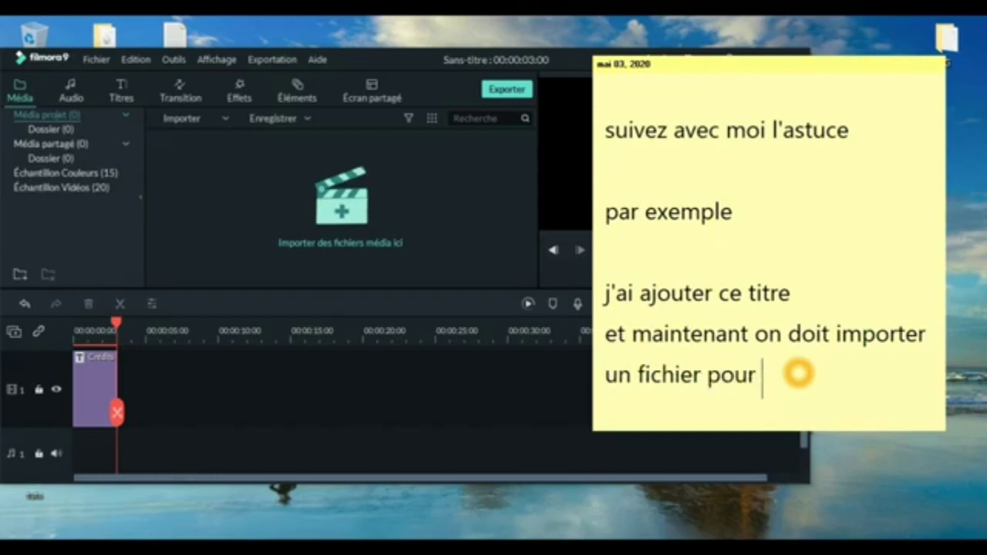
{"action": "type", "text": "bien mon"}
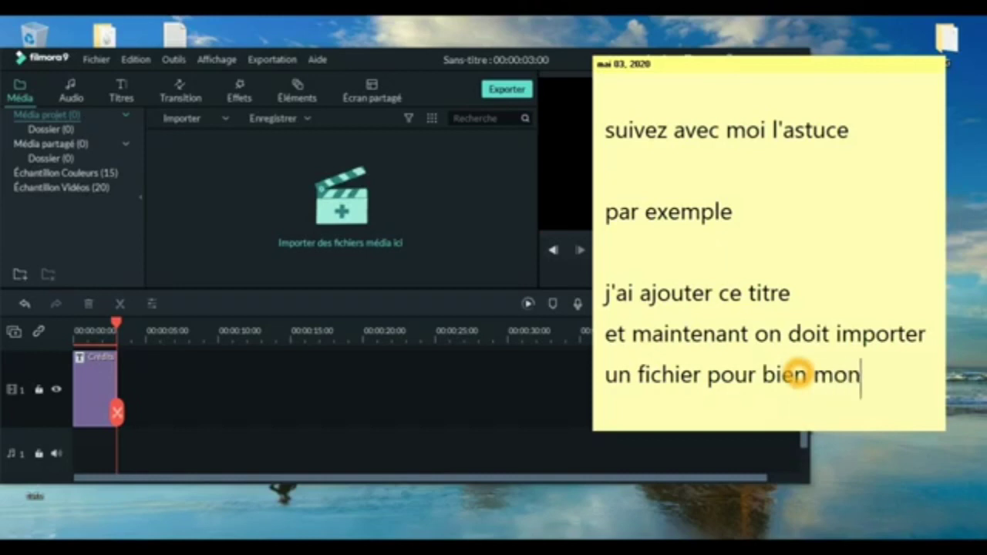
{"action": "type", "text": "trer"}
{"action": "key", "text": "Return"}
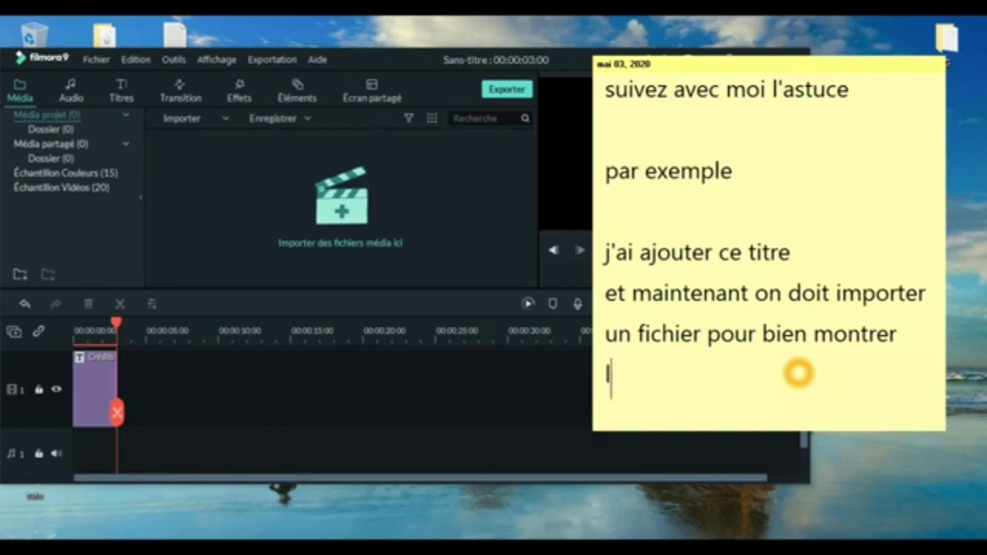
{"action": "type", "text": "la mé"}
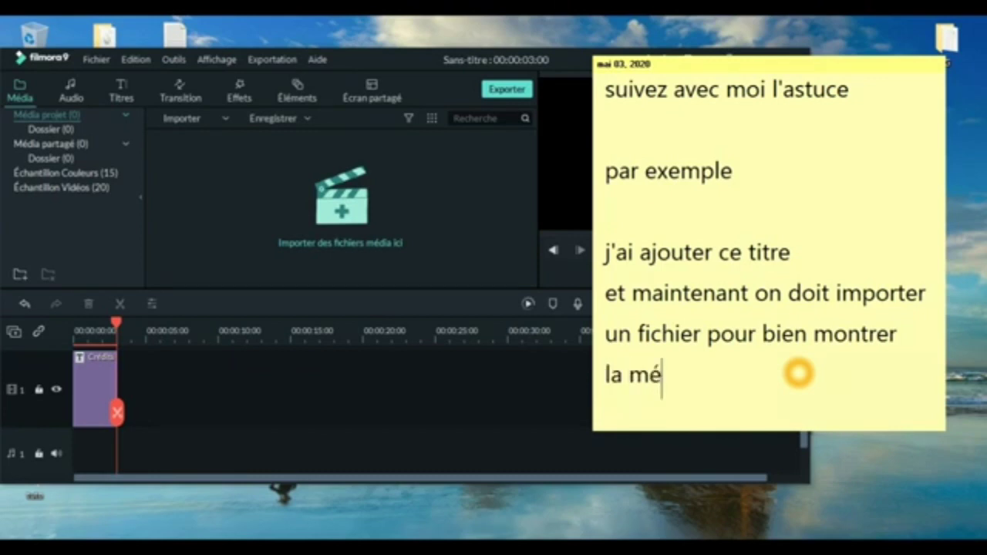
{"action": "type", "text": "thode"}
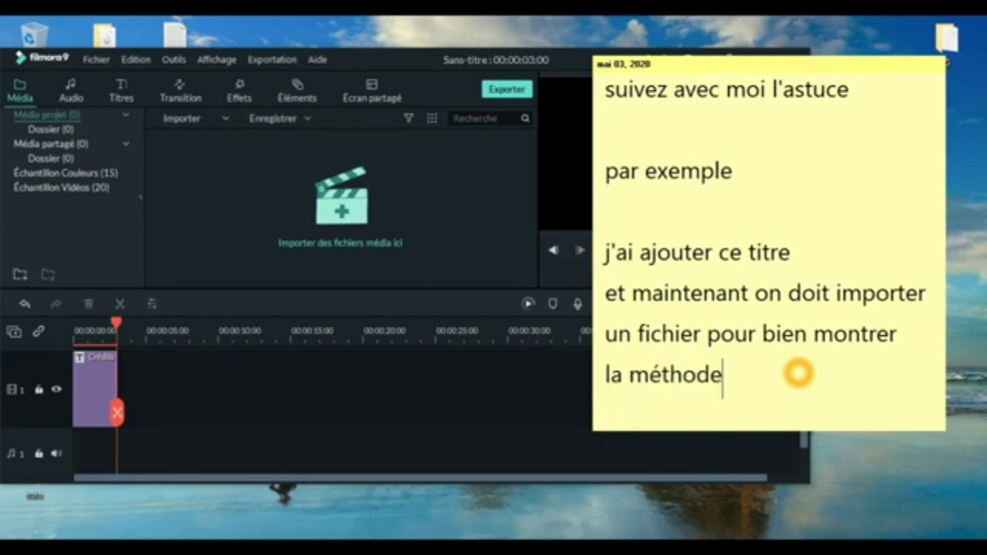
Import the VMware workstation Pro 15 video from the Vidéos > RealTimes > RealDownloader folder into Filmora's project media.
{"action": "left_click", "coordinate": [375, 242]}
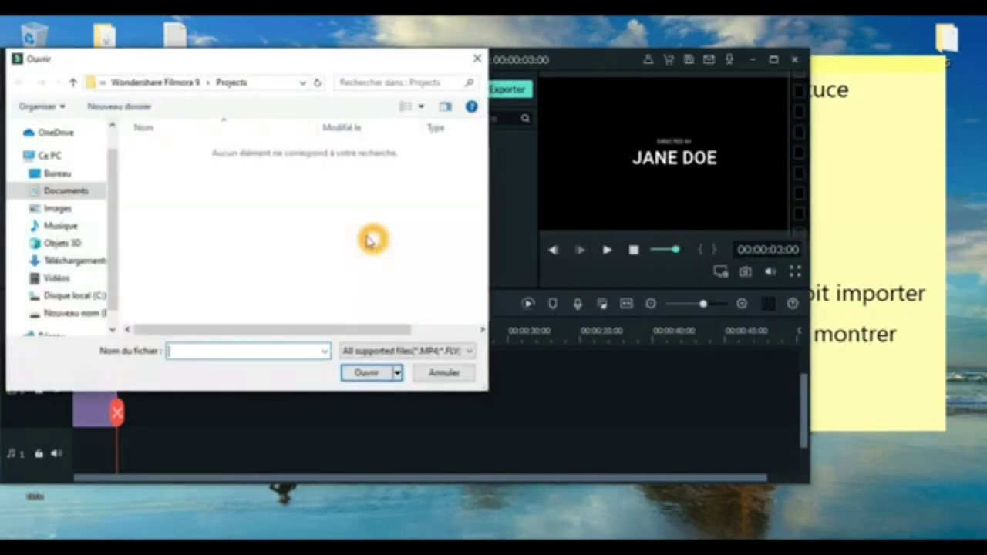
{"action": "left_click", "coordinate": [85, 209]}
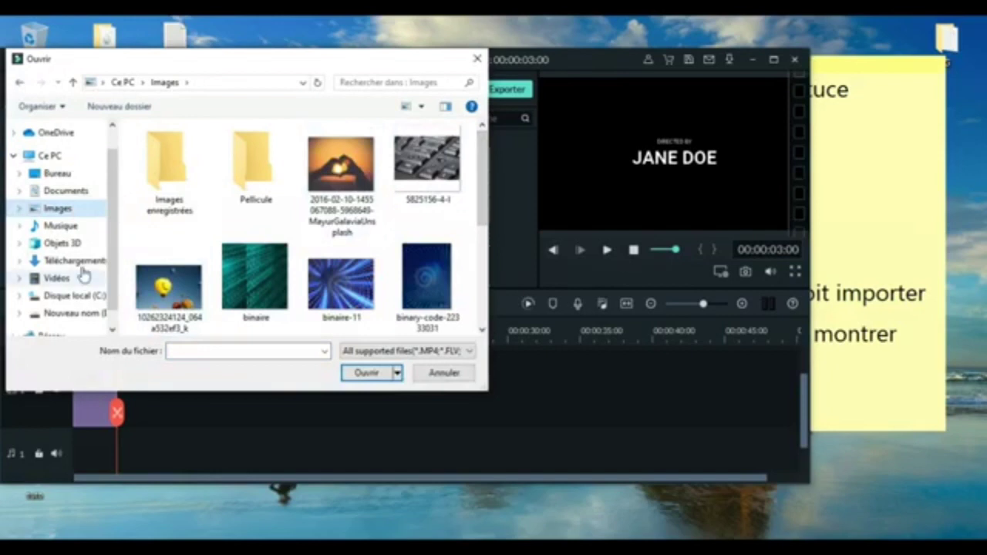
{"action": "left_click", "coordinate": [73, 226]}
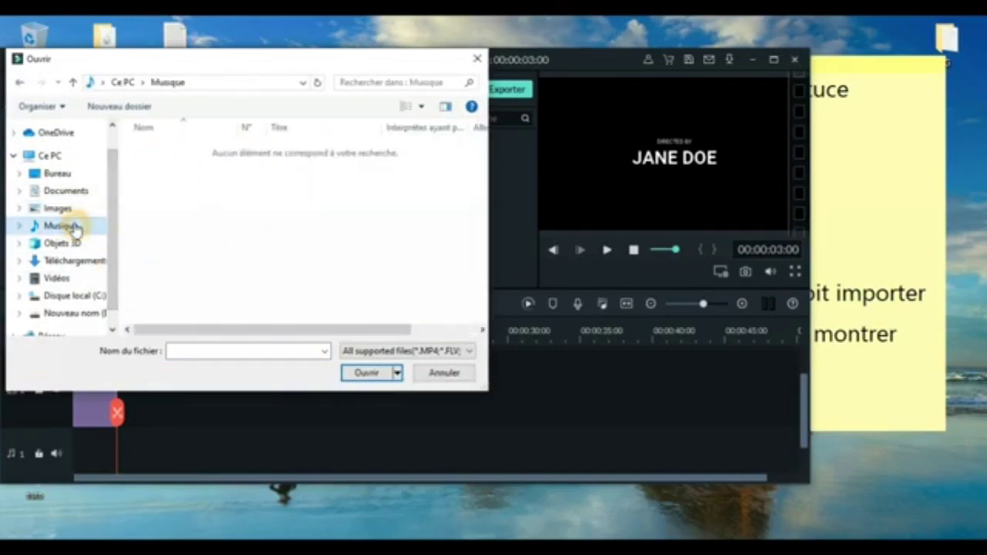
{"action": "left_click", "coordinate": [72, 280]}
{"action": "double_click", "coordinate": [266, 158]}
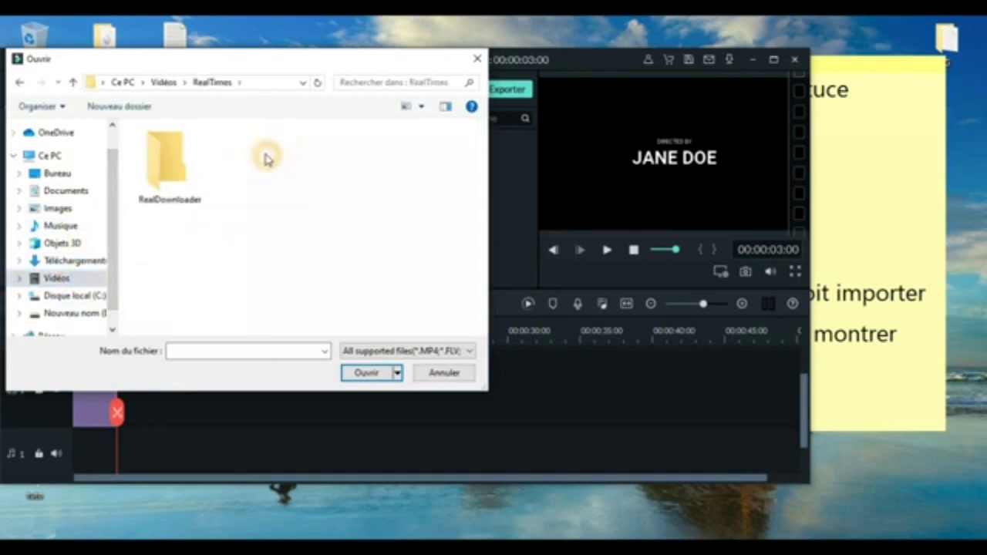
{"action": "double_click", "coordinate": [176, 173]}
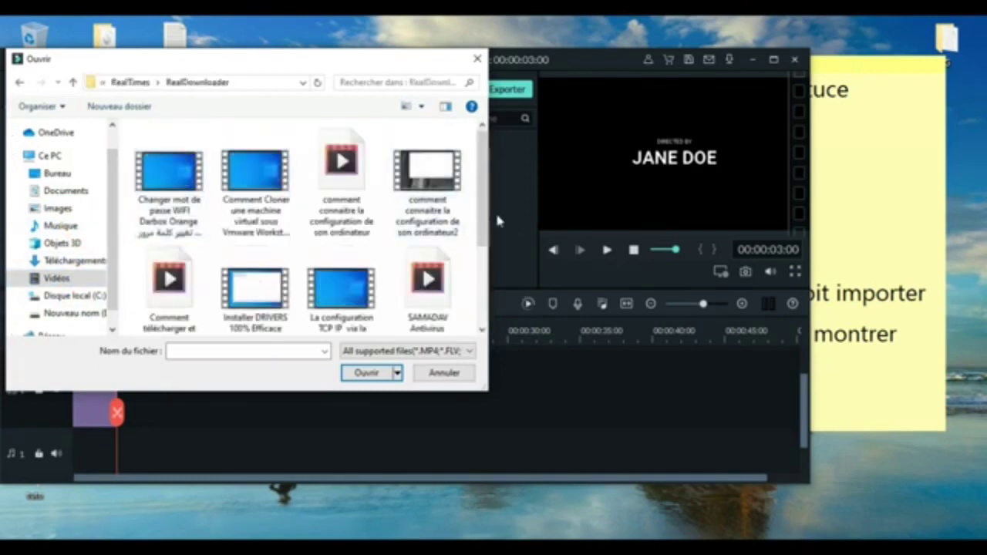
{"action": "left_click_drag", "start_coordinate": [483, 221], "coordinate": [482, 296]}
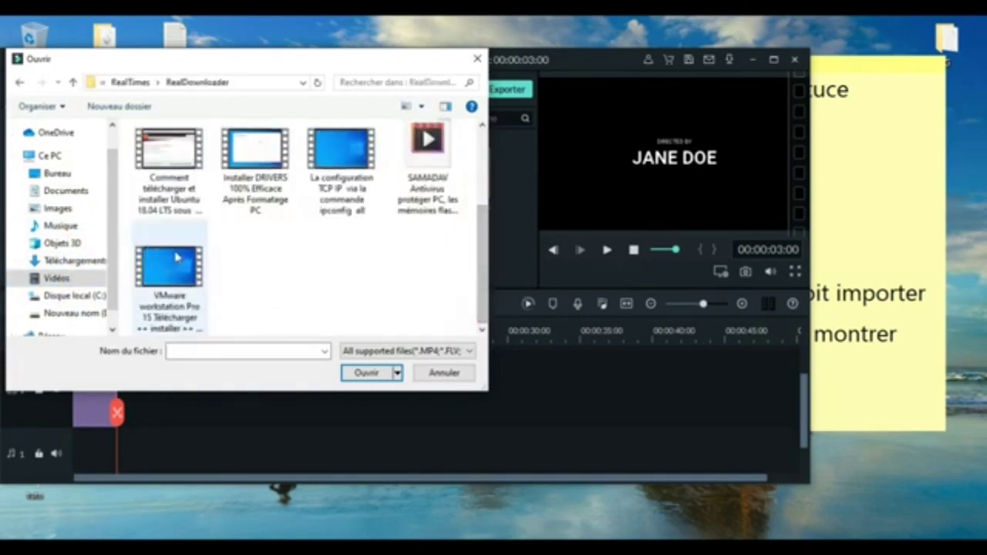
{"action": "left_click", "coordinate": [162, 280]}
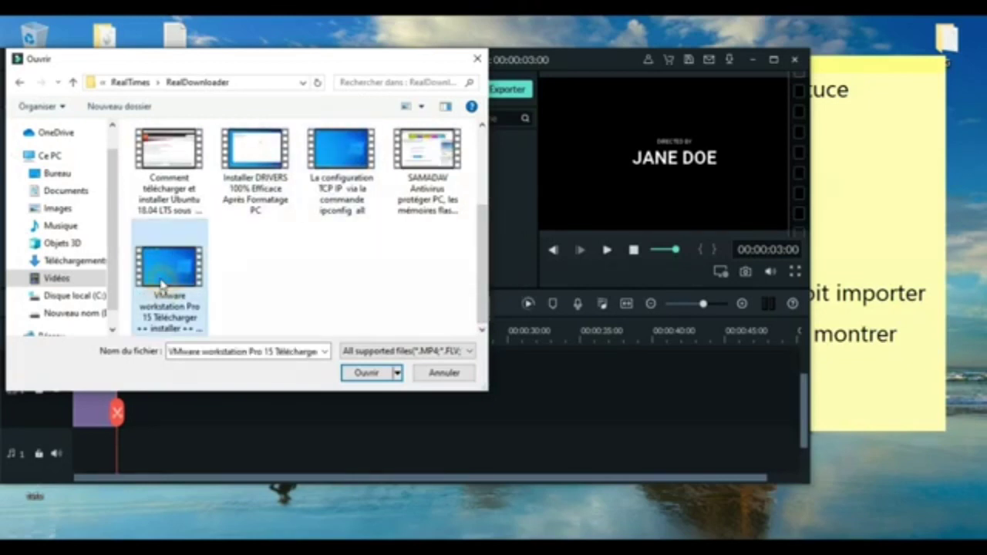
{"action": "left_click", "coordinate": [366, 374]}
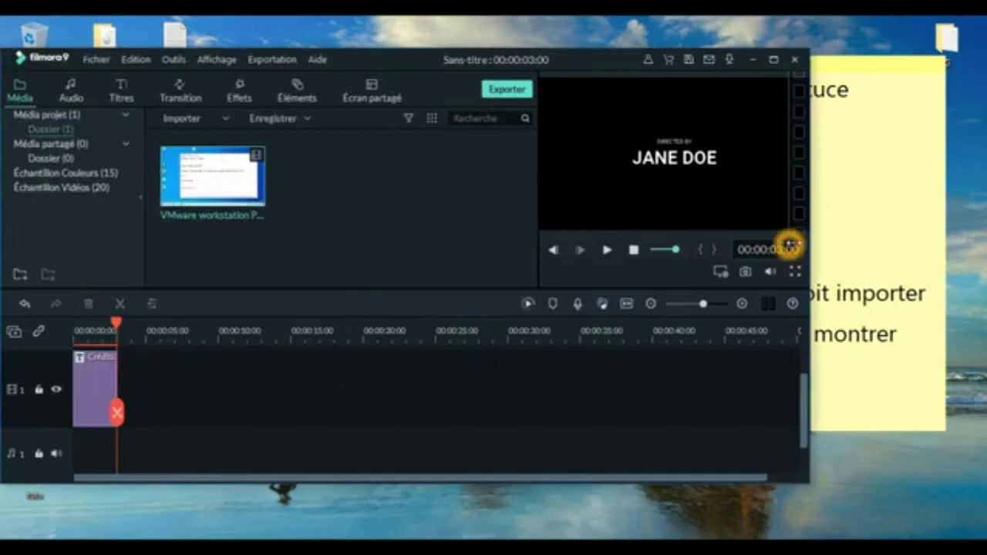
Return to the sticky note and add the line "j'ai choisis ce vidéo OK" below "la méthode".
{"action": "left_click", "coordinate": [826, 244]}
{"action": "left_click", "coordinate": [753, 378]}
{"action": "key", "text": "Return"}
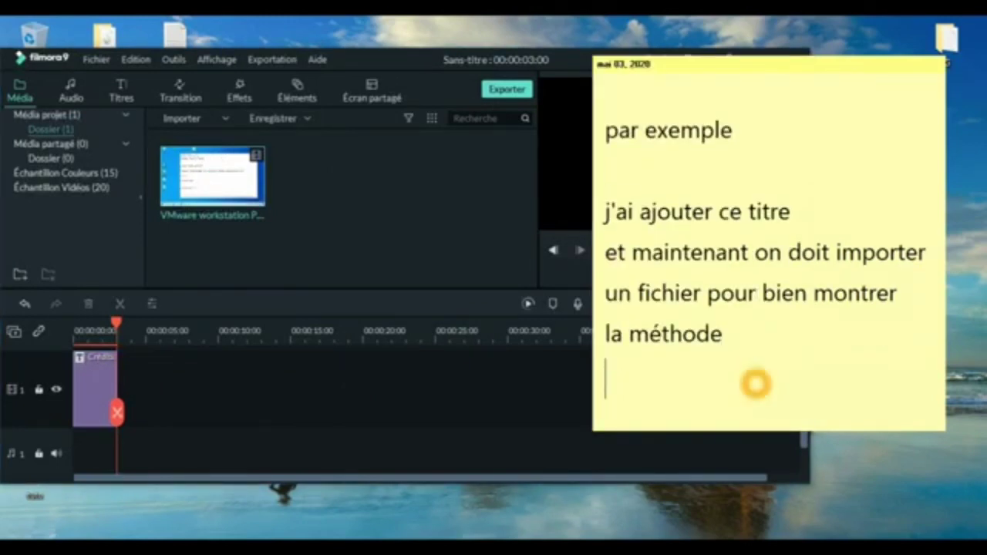
{"action": "type", "text": "j'ai "}
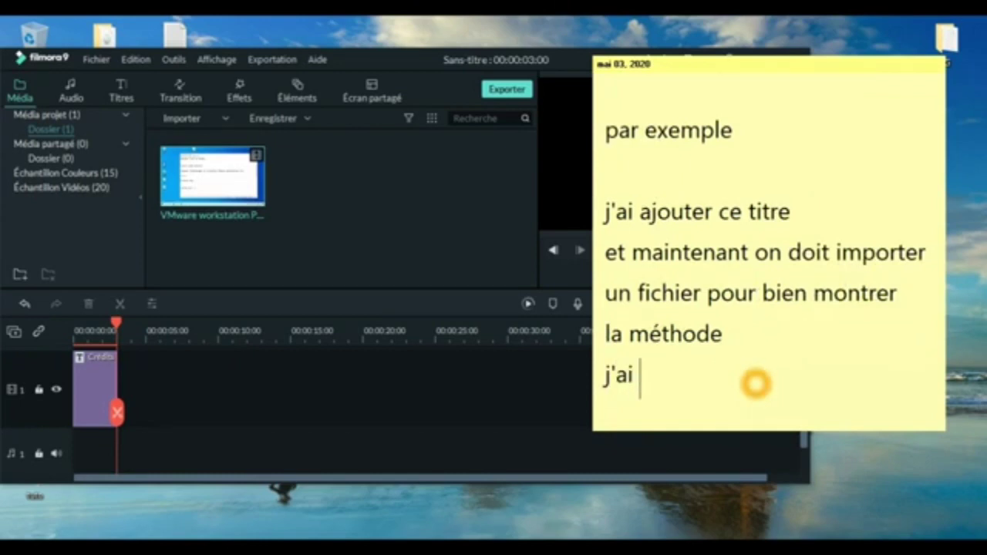
{"action": "type", "text": "choisi"}
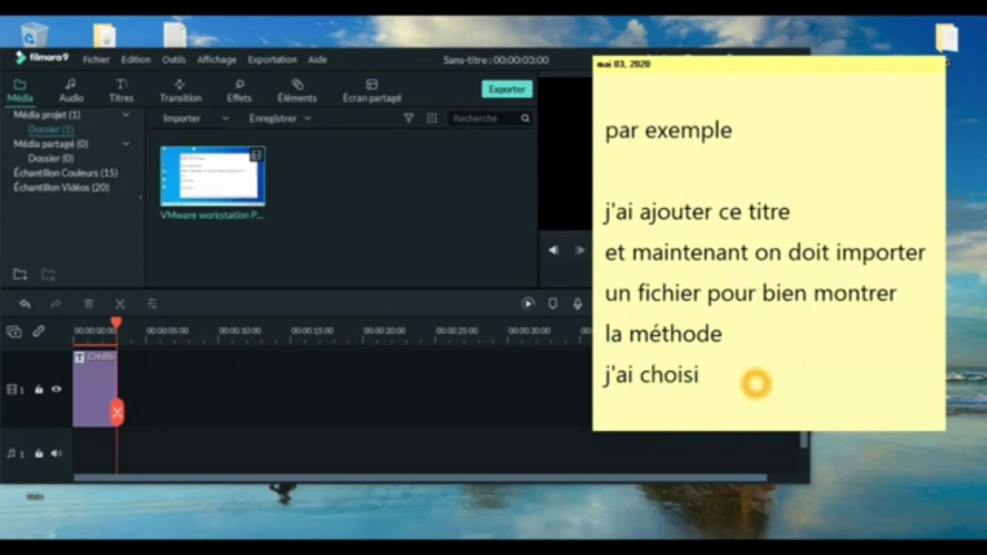
{"action": "type", "text": "s ce vidéo "}
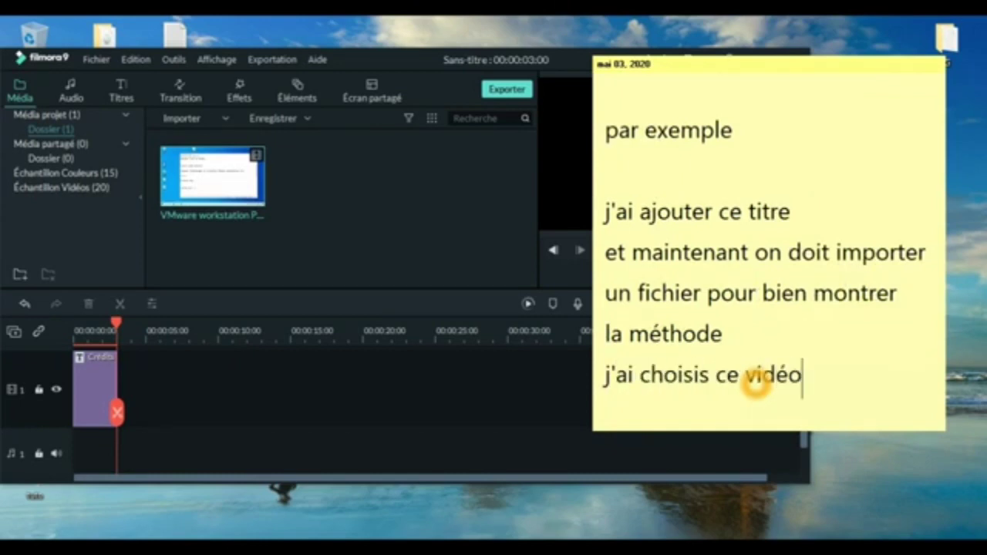
{"action": "type", "text": "OK"}
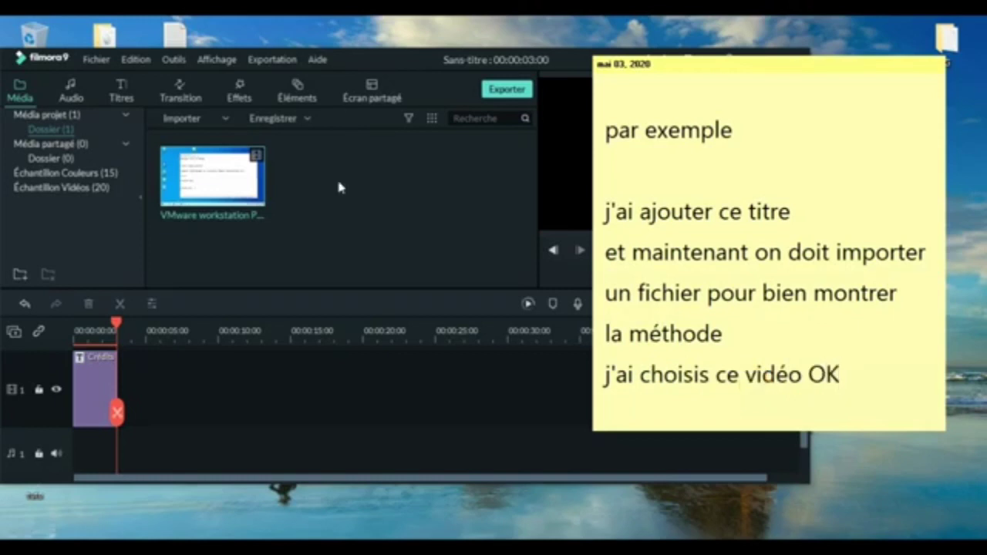
Place the imported VMware video after the title on Filmora's video track 1, keeping the project settings at 1920 x 1080 25fps.
{"action": "left_click", "coordinate": [216, 179]}
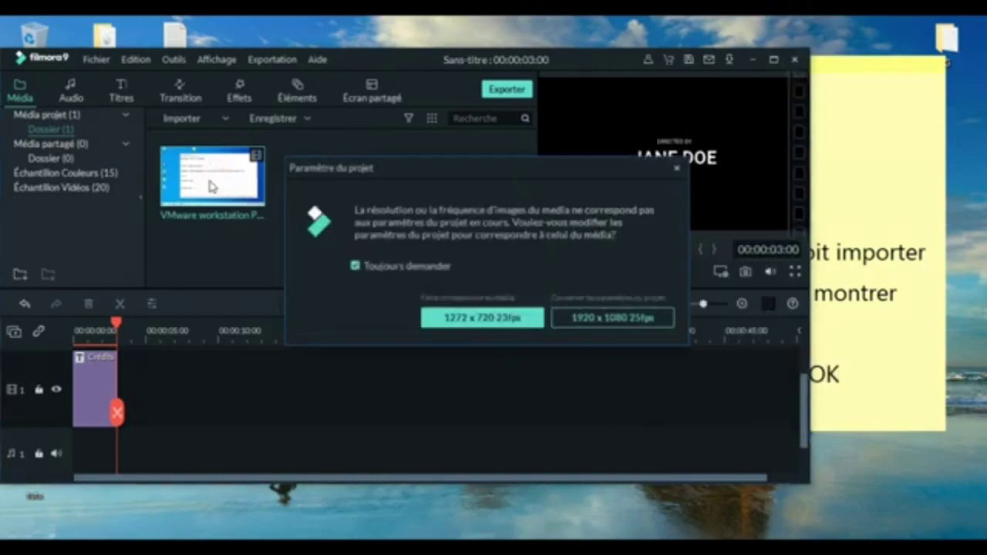
{"action": "left_click", "coordinate": [578, 322]}
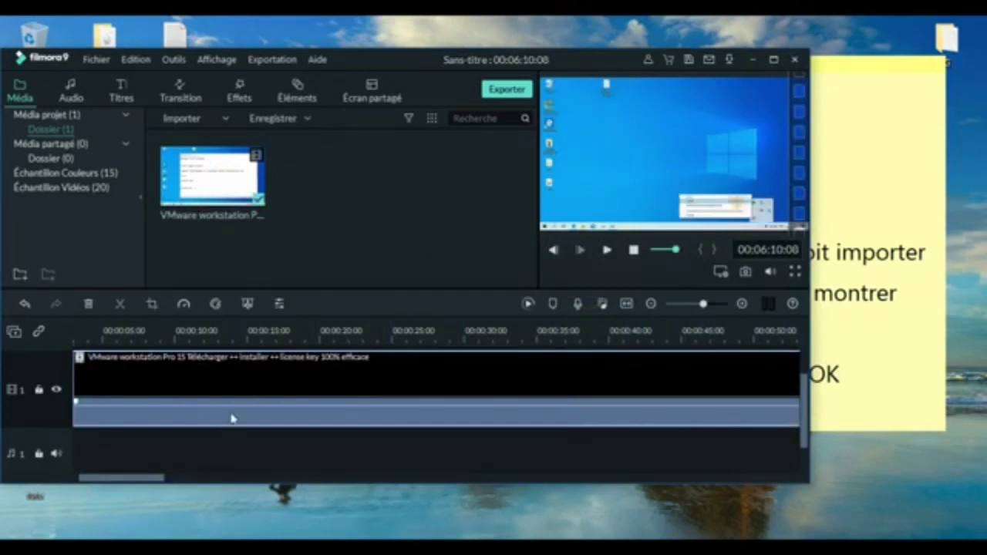
{"action": "left_click", "coordinate": [693, 306]}
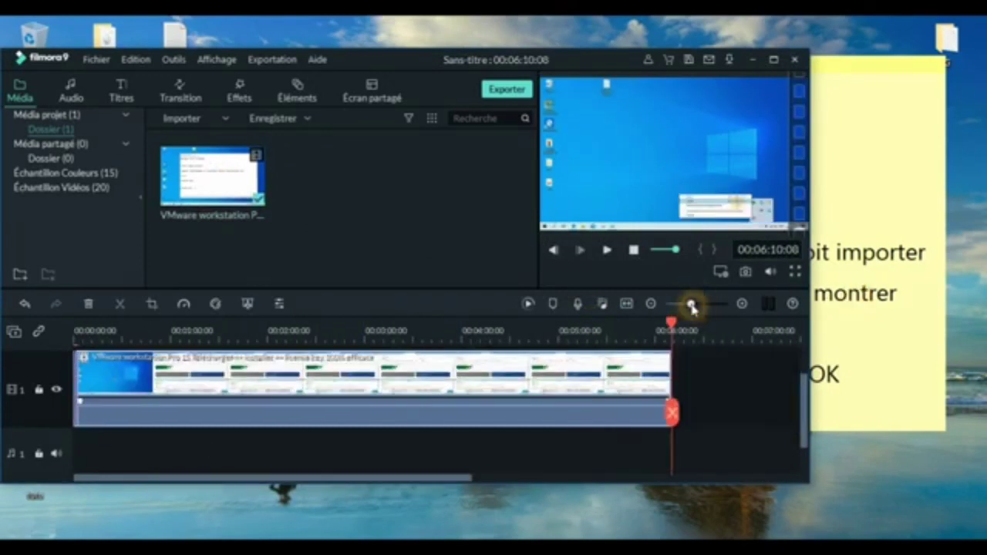
{"action": "left_click", "coordinate": [190, 480]}
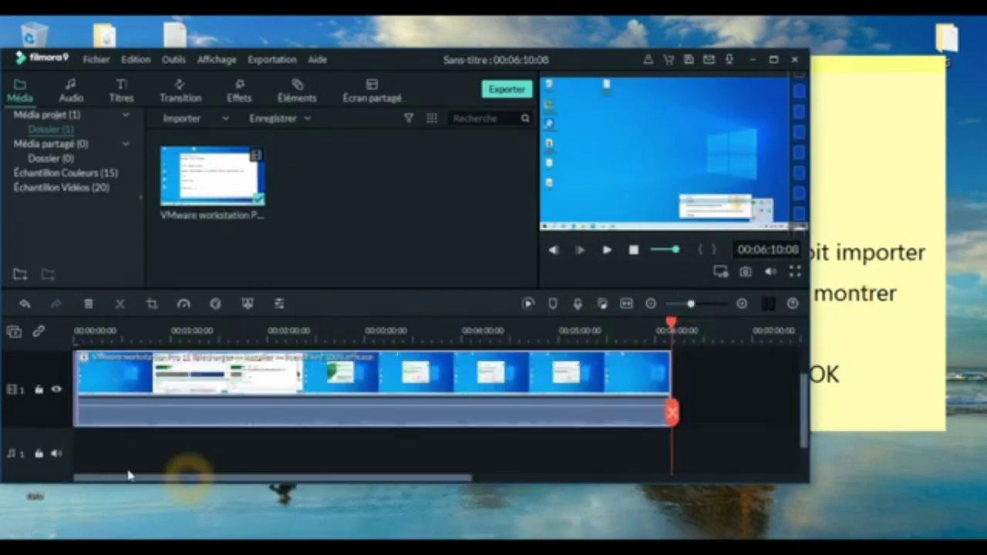
Preview the title and video from the start of the timeline, and bring the sticky note back in front.
{"action": "left_click_drag", "start_coordinate": [669, 322], "coordinate": [75, 324]}
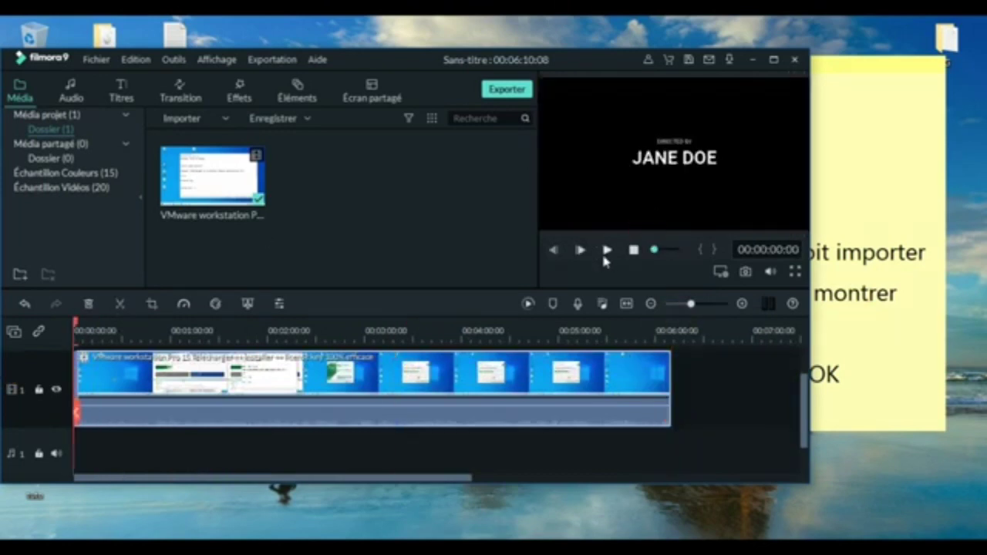
{"action": "left_click", "coordinate": [606, 251]}
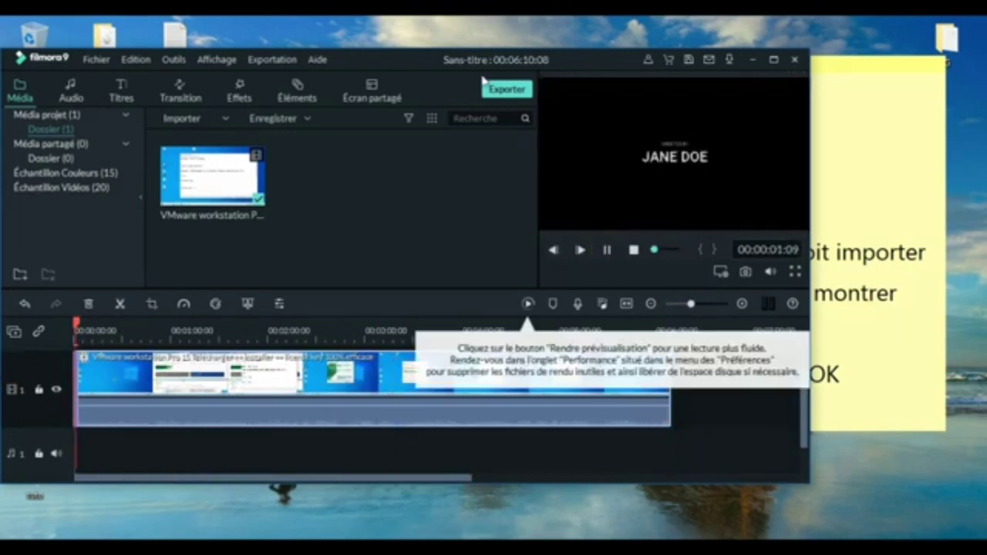
{"action": "left_click", "coordinate": [723, 177]}
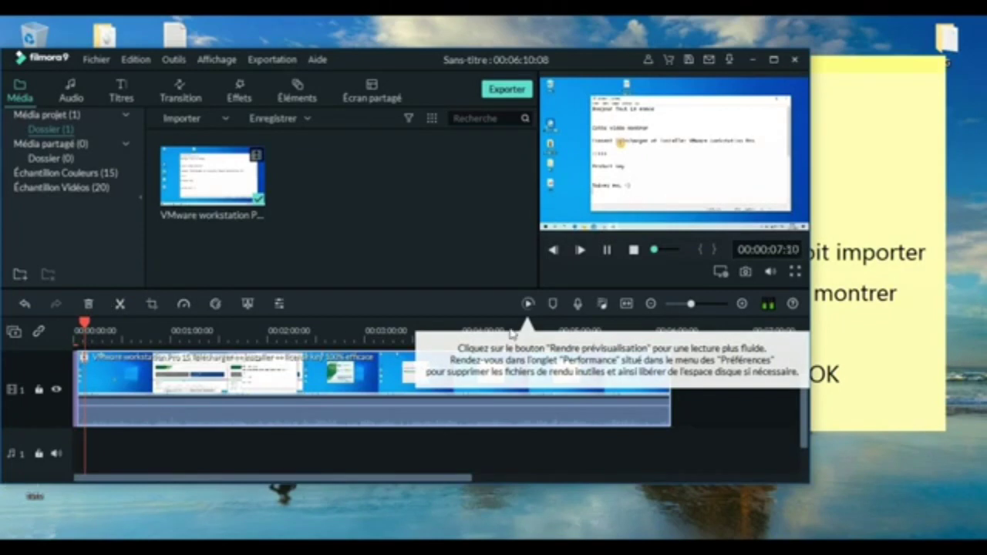
{"action": "left_click", "coordinate": [834, 198]}
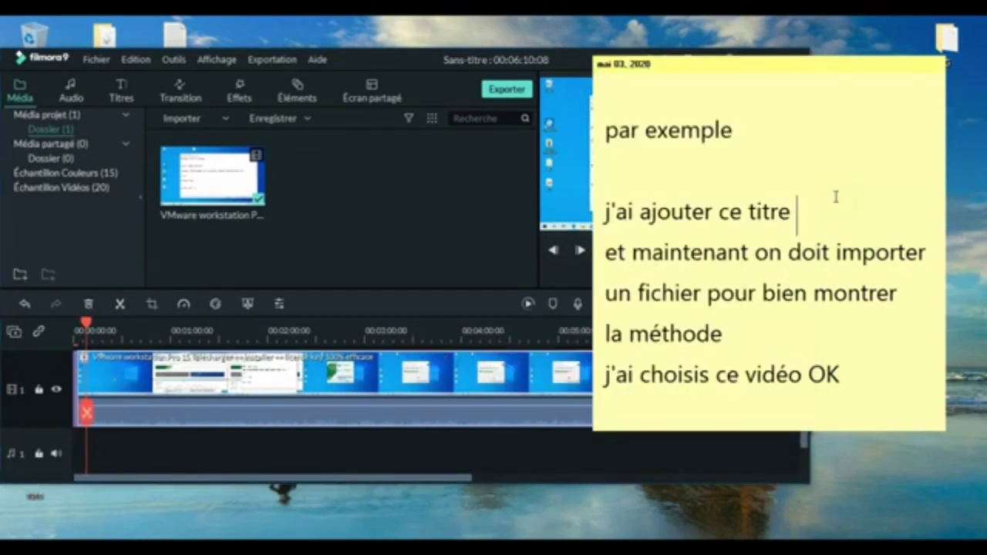
Add the lines "voila maintenant je dois exporter ma vidéo" and "suivez avec moi" to the end of the sticky note, after a blank line.
{"action": "left_click", "coordinate": [851, 373]}
{"action": "key", "text": "Return"}
{"action": "key", "text": "Return"}
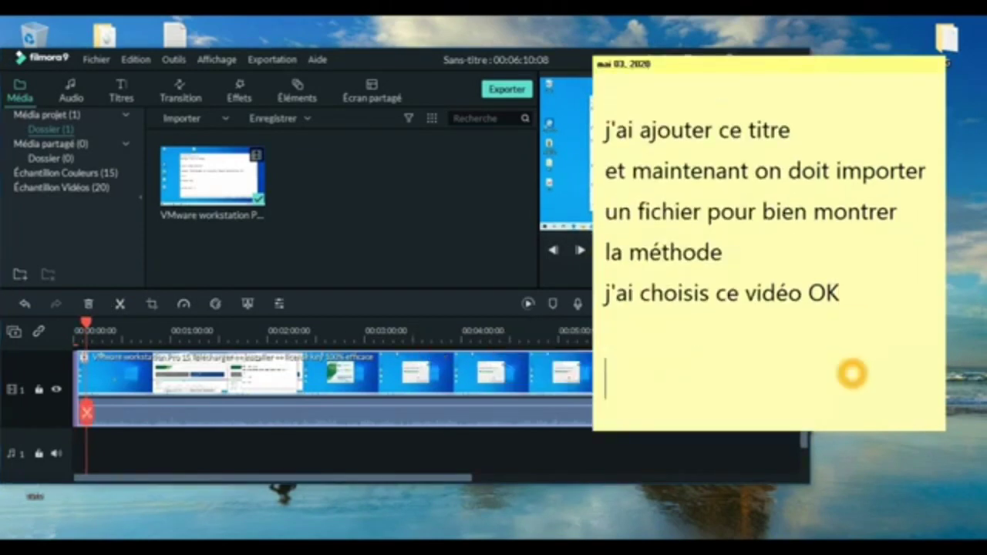
{"action": "type", "text": "voila maintenant je dois expo"}
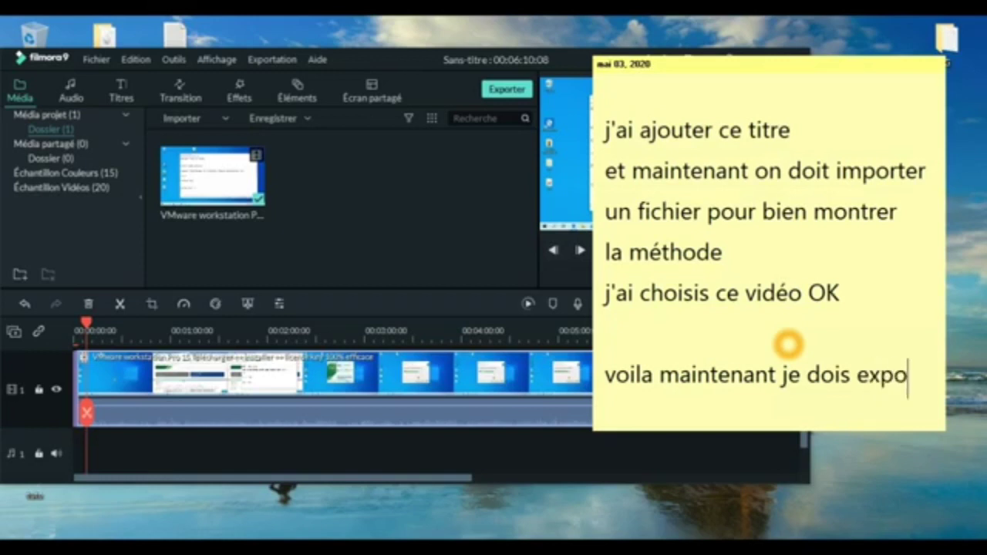
{"action": "type", "text": "rter "}
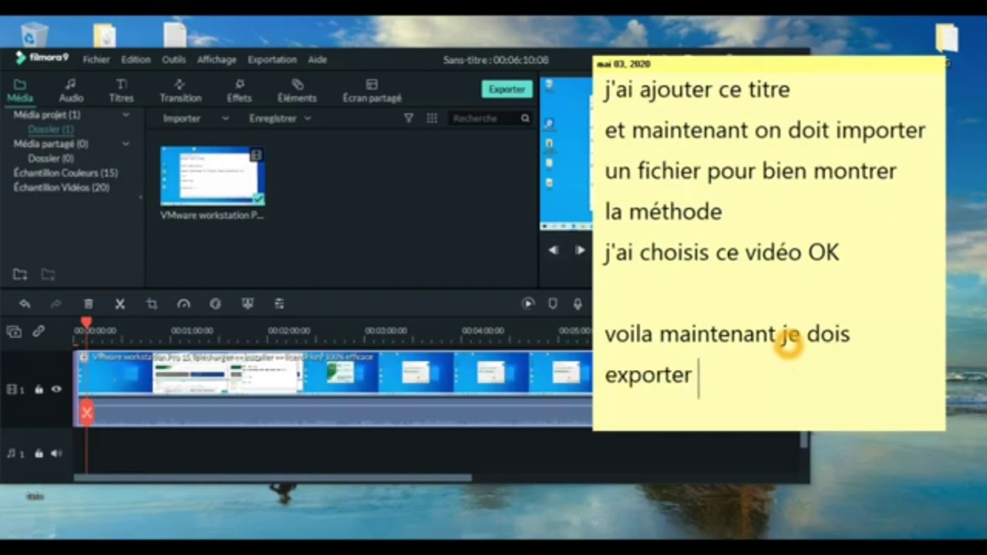
{"action": "type", "text": "ma "}
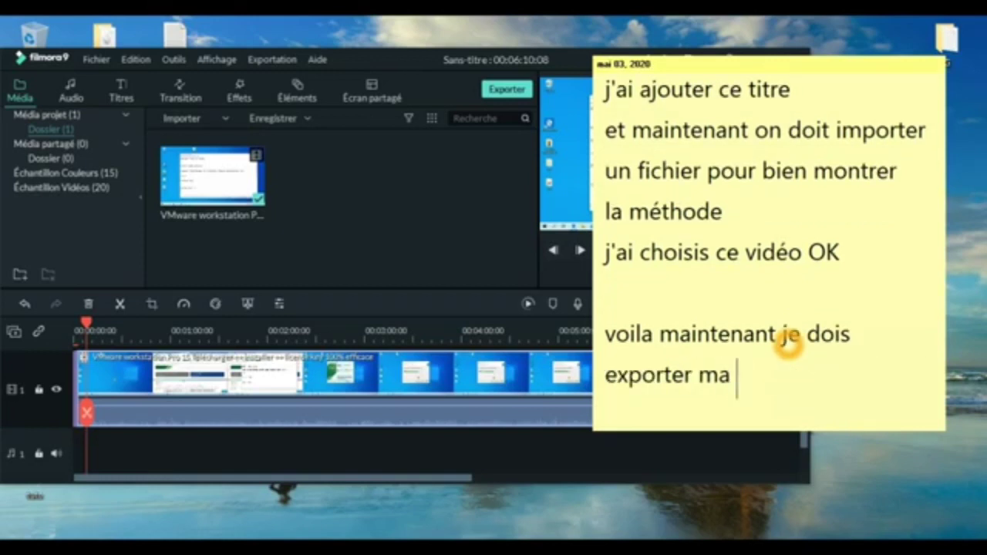
{"action": "type", "text": "vid\""}
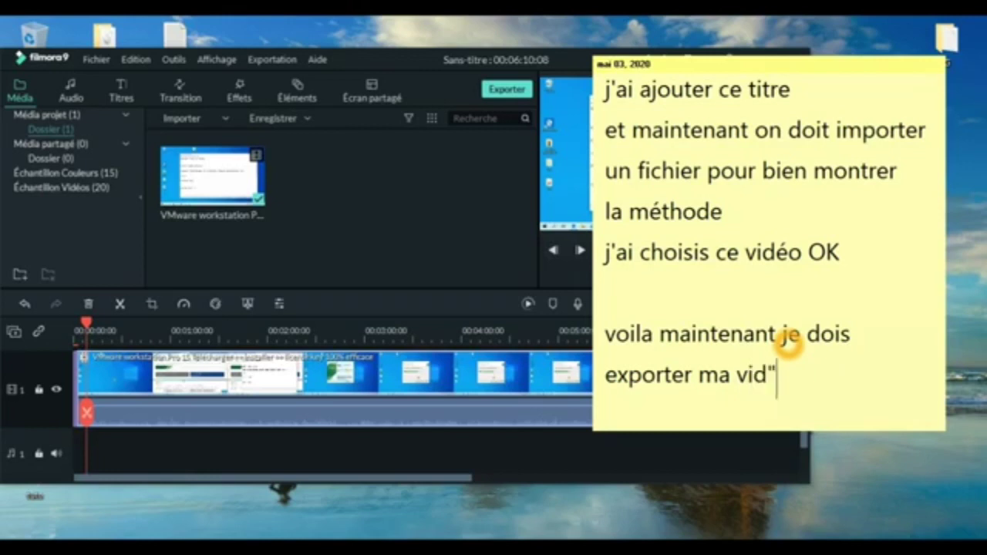
{"action": "type", "text": "éo"}
{"action": "key", "text": "Return"}
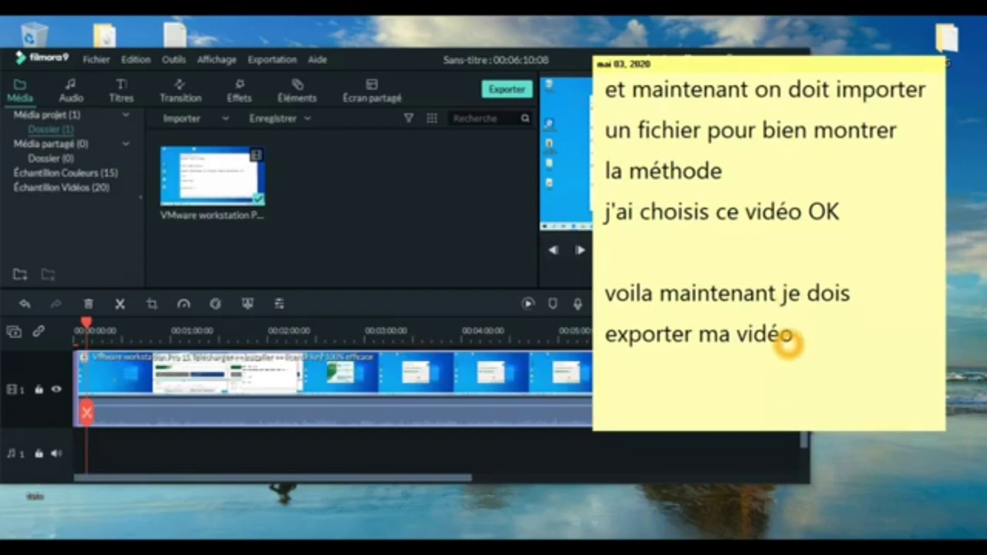
{"action": "type", "text": "suivez a"}
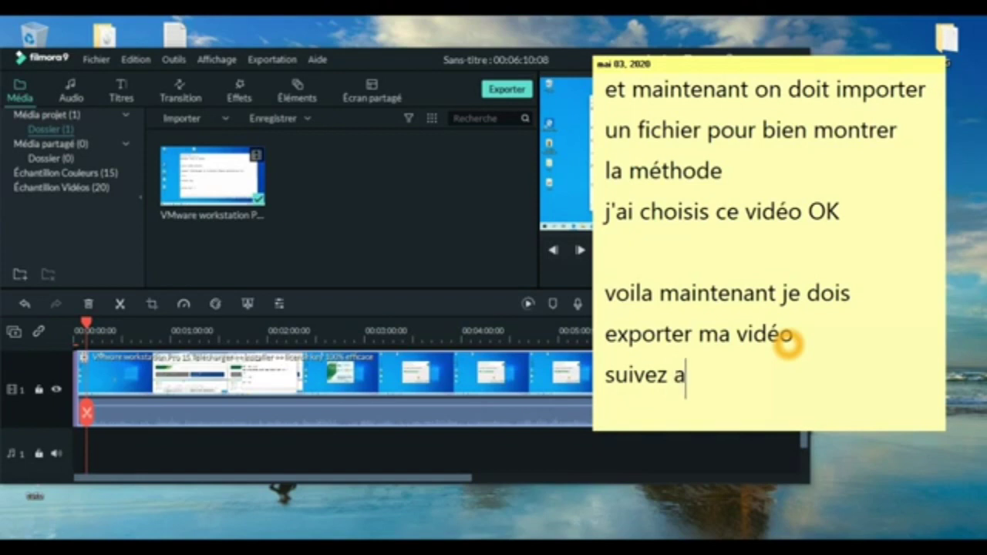
{"action": "type", "text": "vec m"}
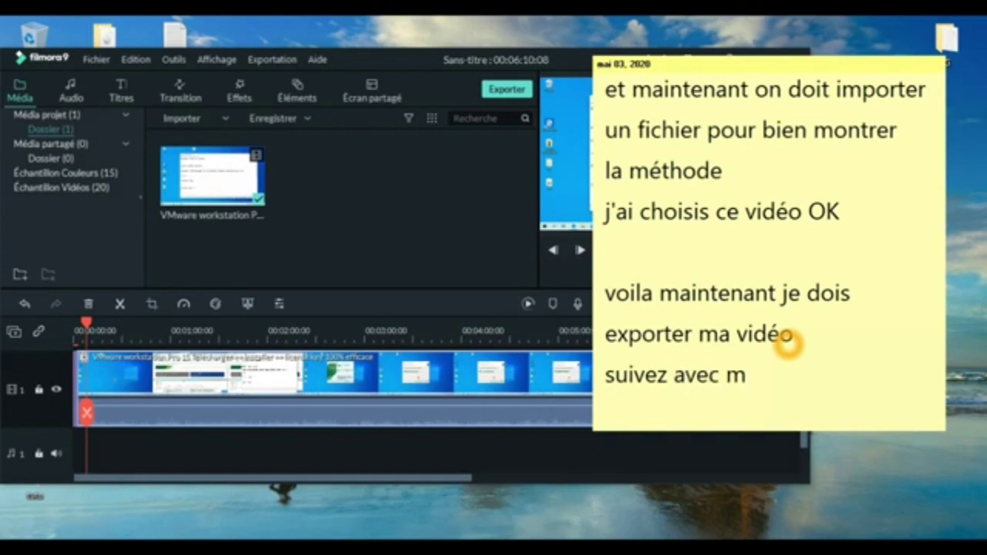
{"action": "type", "text": "oi"}
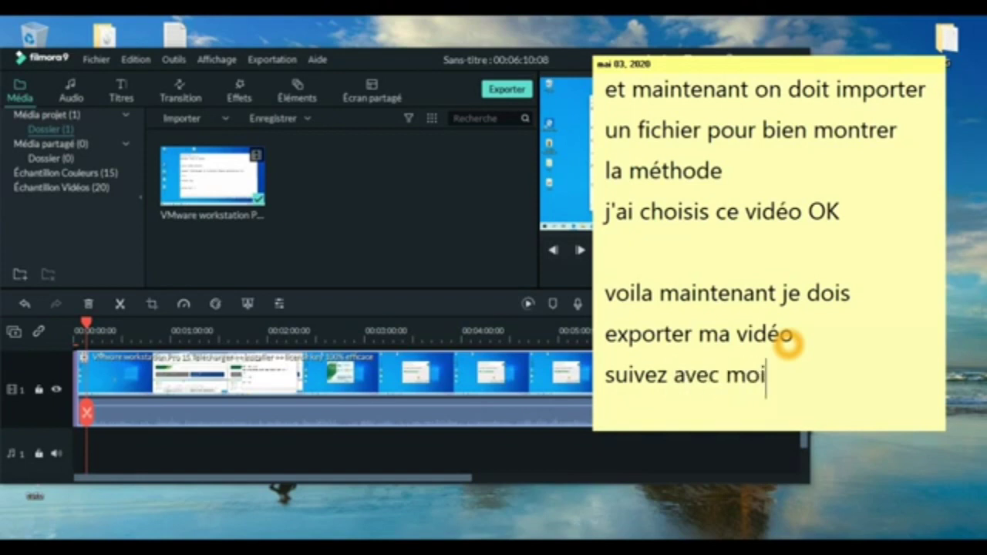
Start exporting the project in Filmora, open the registration-code activation form through the already-purchased plan option, and move it clear of the sticky note.
{"action": "left_click", "coordinate": [509, 90]}
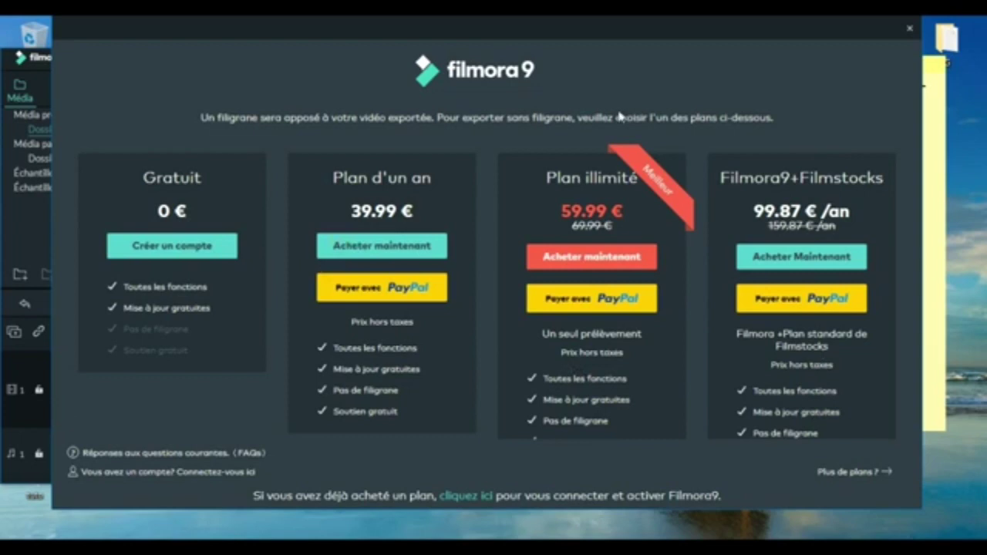
{"action": "left_click", "coordinate": [462, 503]}
{"action": "left_click", "coordinate": [465, 501]}
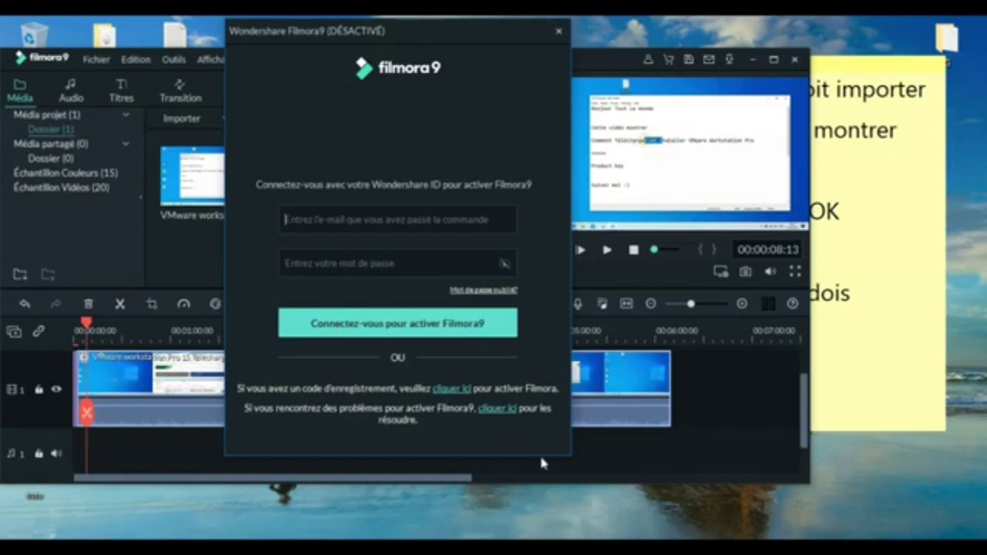
{"action": "left_click", "coordinate": [447, 393]}
{"action": "left_click", "coordinate": [449, 391]}
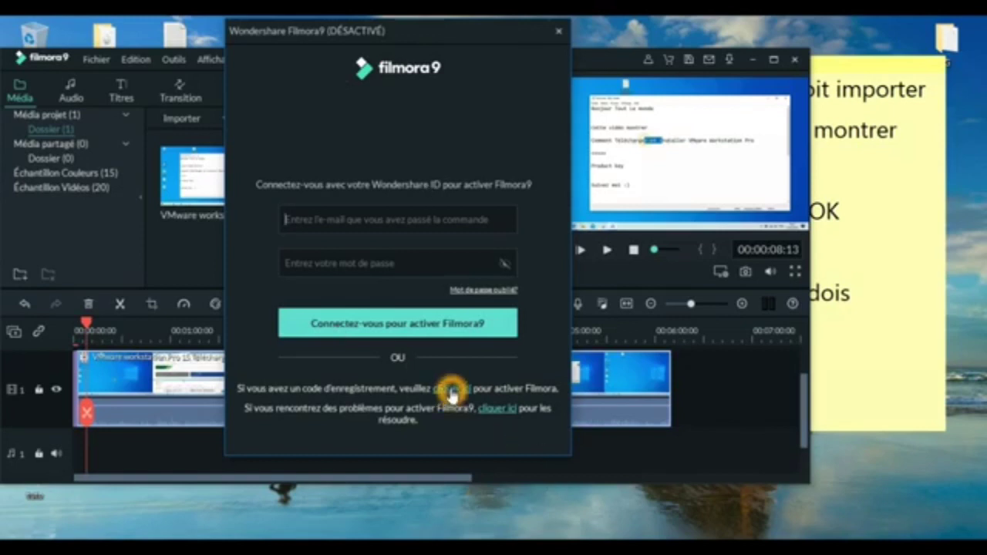
{"action": "left_click", "coordinate": [451, 391]}
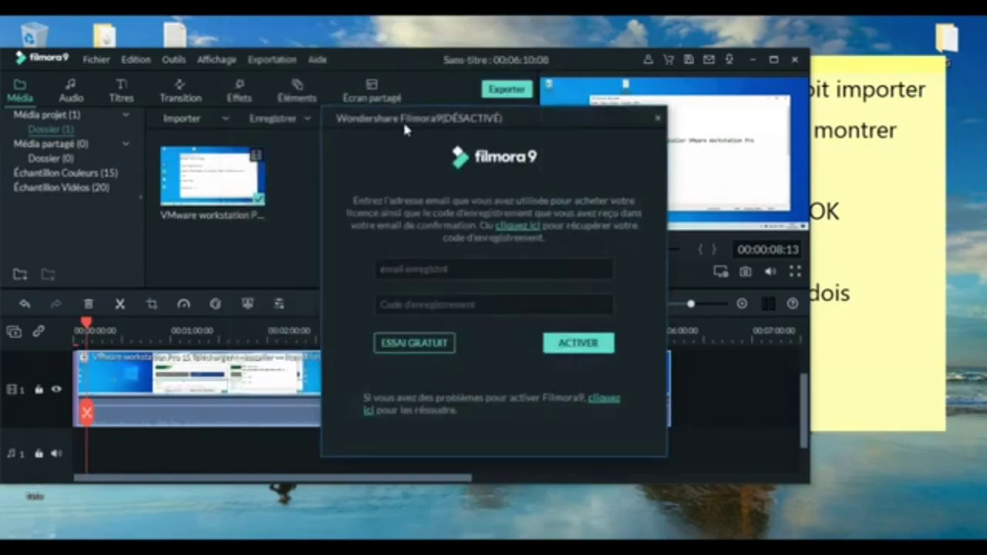
{"action": "left_click_drag", "start_coordinate": [379, 121], "coordinate": [302, 105]}
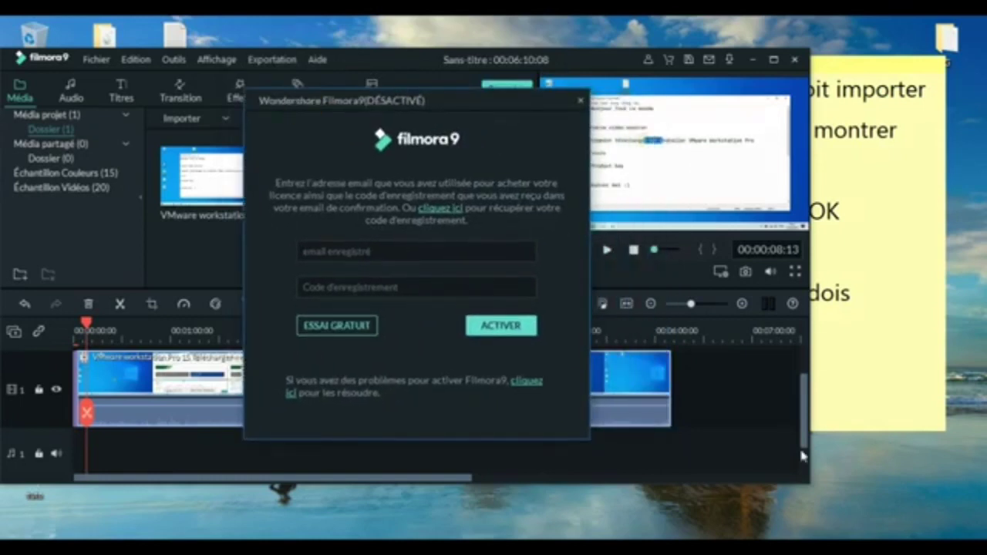
Add the lines "dans cette zone" and "je mets" below "suivez avec moi" in the sticky note.
{"action": "left_click", "coordinate": [862, 367]}
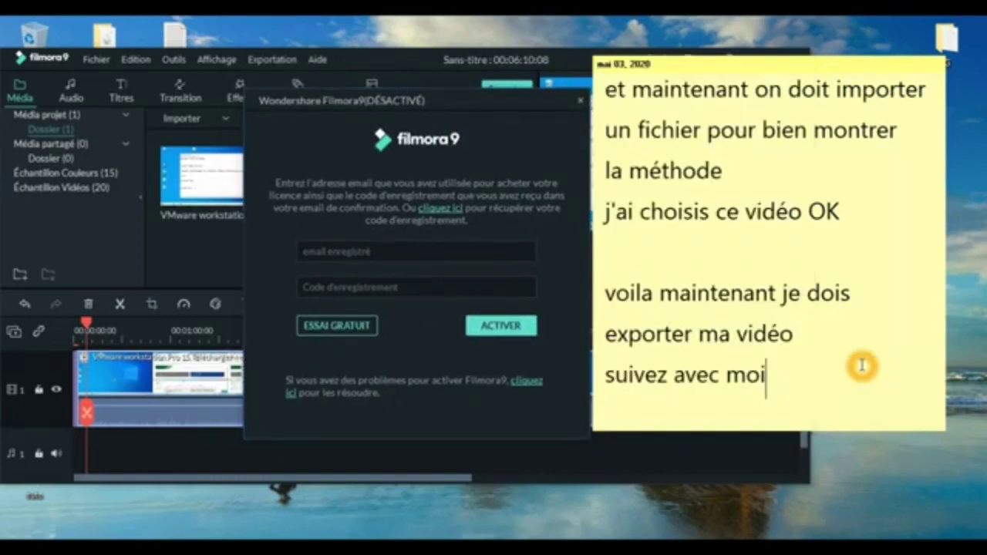
{"action": "left_click", "coordinate": [797, 406]}
{"action": "type", "text": "dans cette zone"}
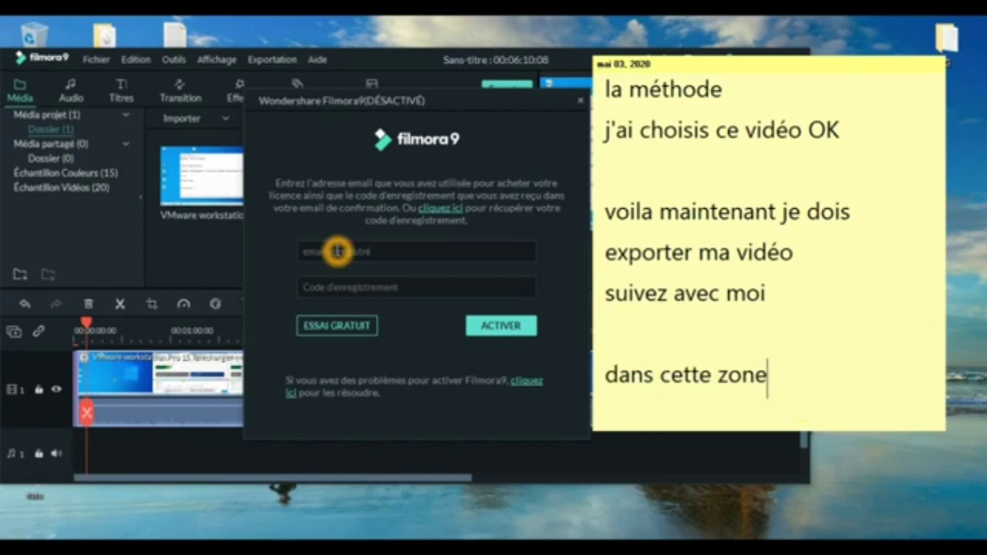
{"action": "key", "text": "Return"}
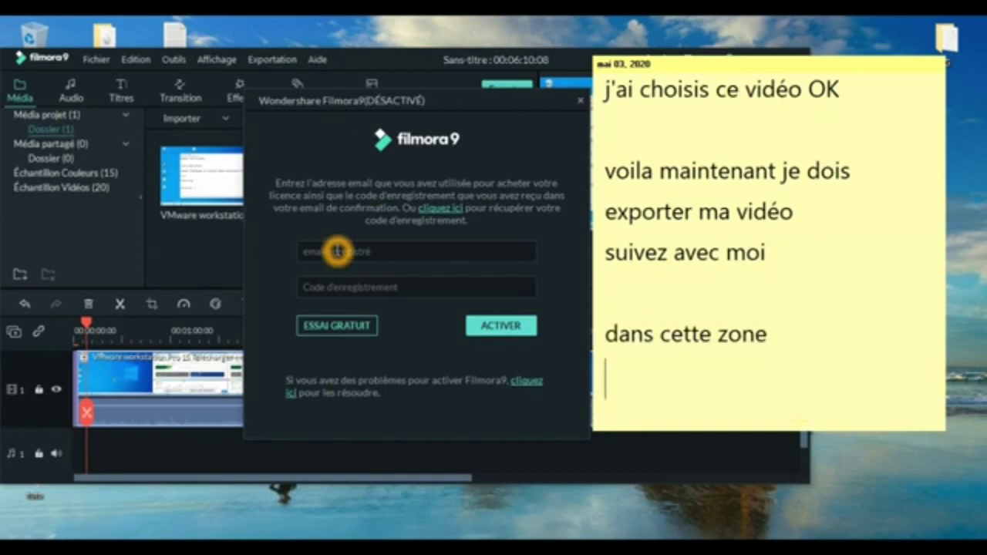
{"action": "type", "text": "je mets"}
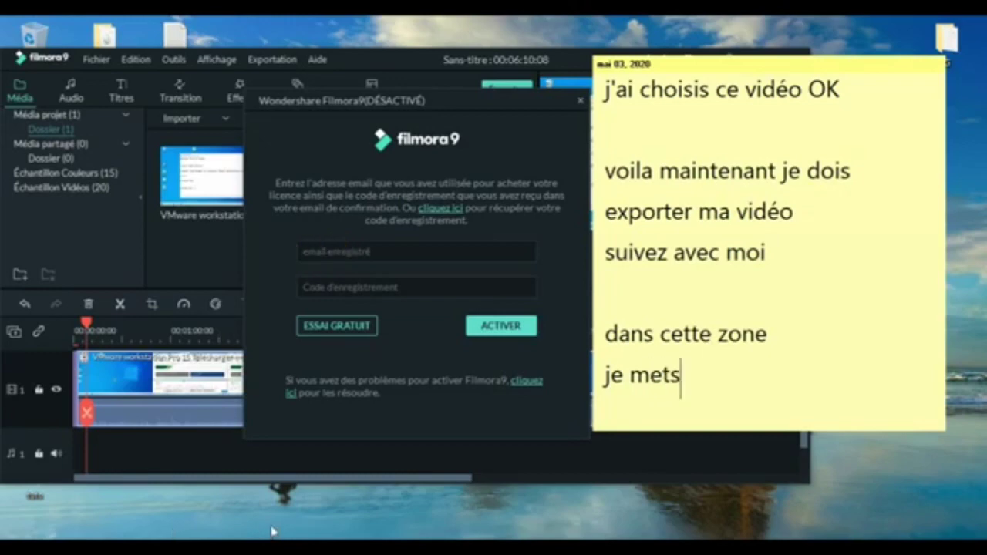
Copy the e-mail address from the "activer" Notepad file into the registered e-mail field of Filmora's activation form.
{"action": "left_click", "coordinate": [316, 539]}
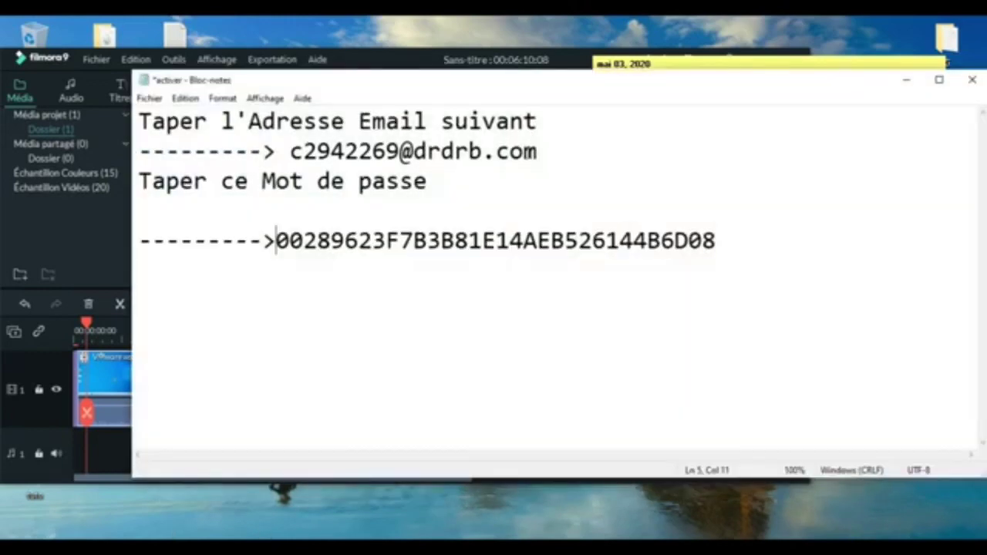
{"action": "left_click_drag", "start_coordinate": [538, 151], "coordinate": [292, 152]}
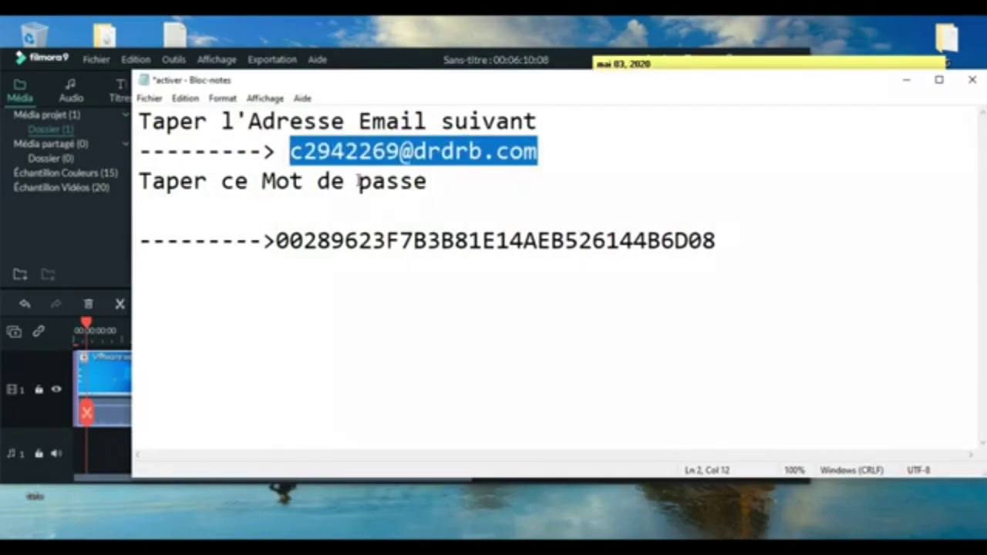
{"action": "right_click", "coordinate": [377, 160]}
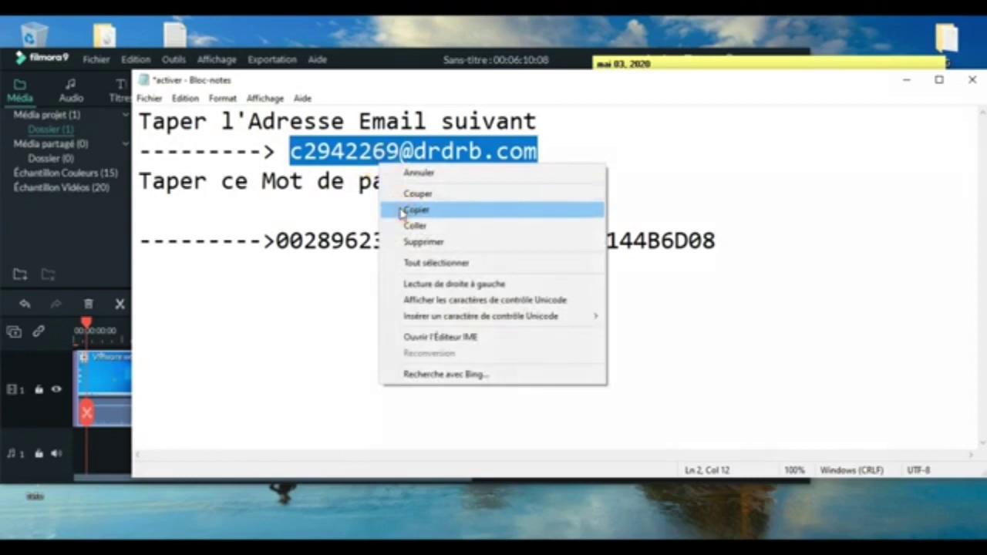
{"action": "left_click", "coordinate": [400, 211]}
{"action": "left_click", "coordinate": [907, 80]}
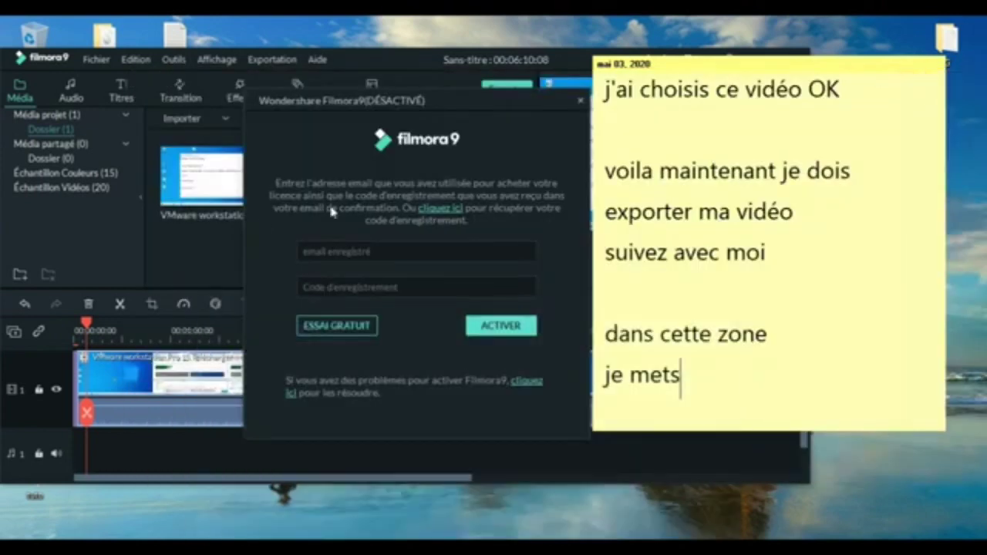
{"action": "left_click", "coordinate": [352, 253]}
{"action": "key", "text": "ctrl+v"}
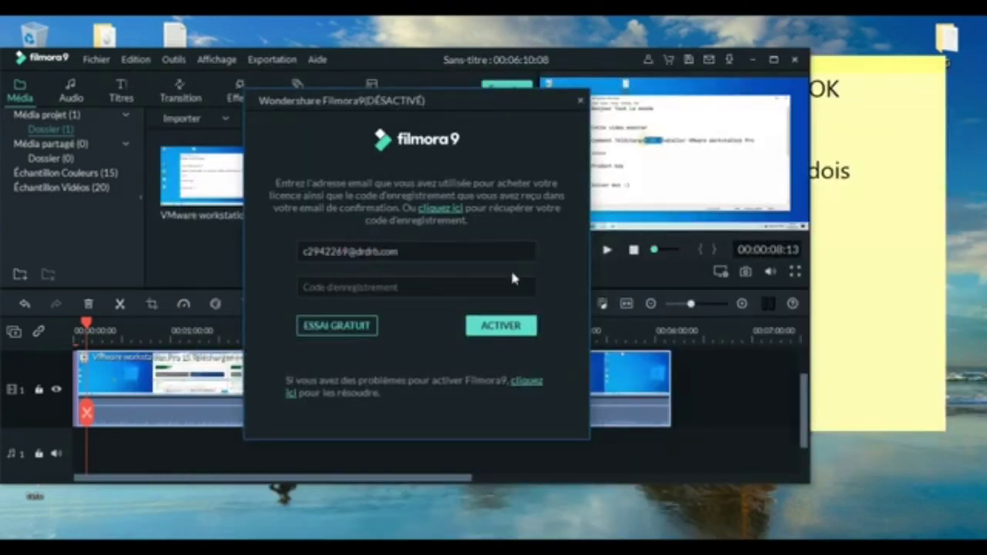
Complete the sticky note's last line as "je mets cette adresse" and add the line "et le code" below it.
{"action": "left_click", "coordinate": [840, 299]}
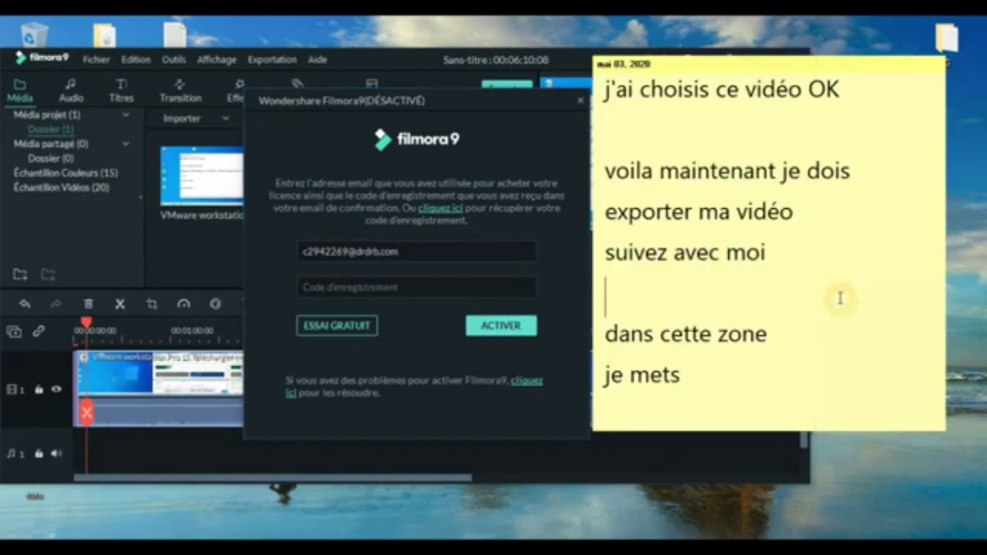
{"action": "left_click", "coordinate": [703, 379]}
{"action": "type", "text": "c"}
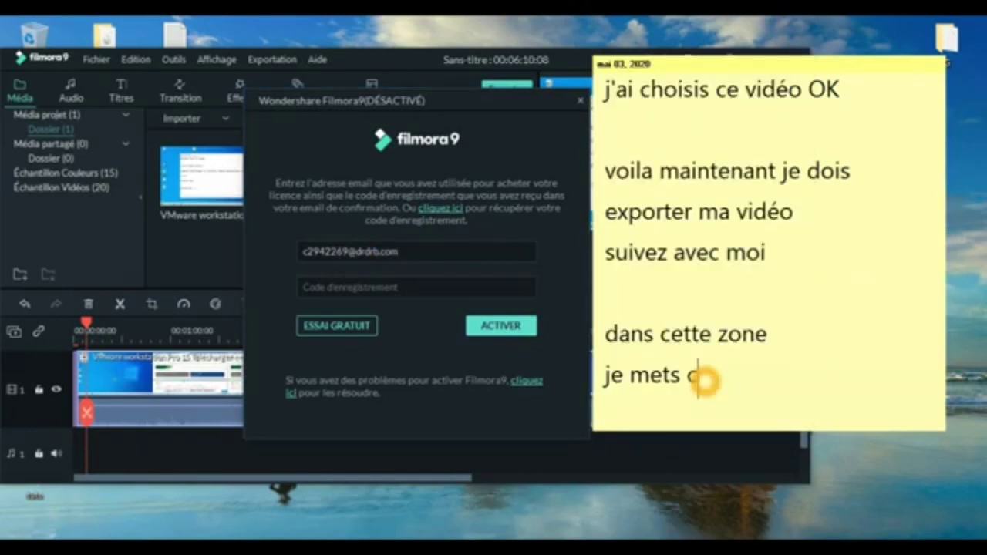
{"action": "type", "text": "ette adrees"}
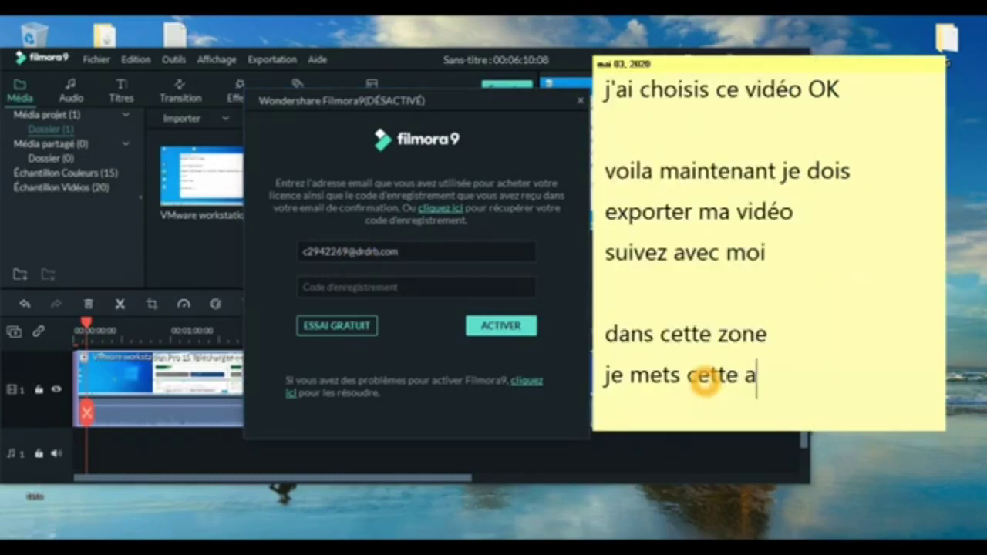
{"action": "key", "text": "BackSpace"}
{"action": "key", "text": "BackSpace"}
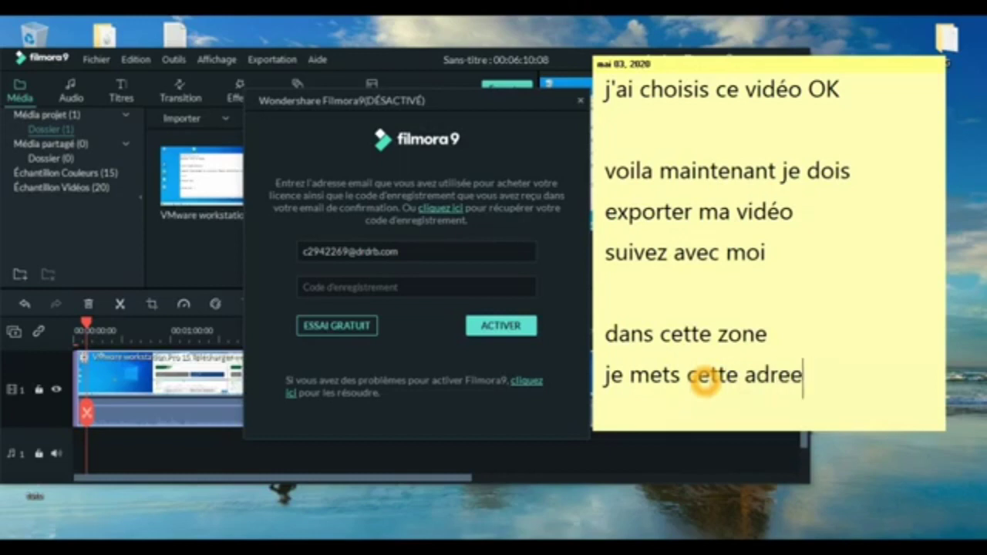
{"action": "type", "text": "sse"}
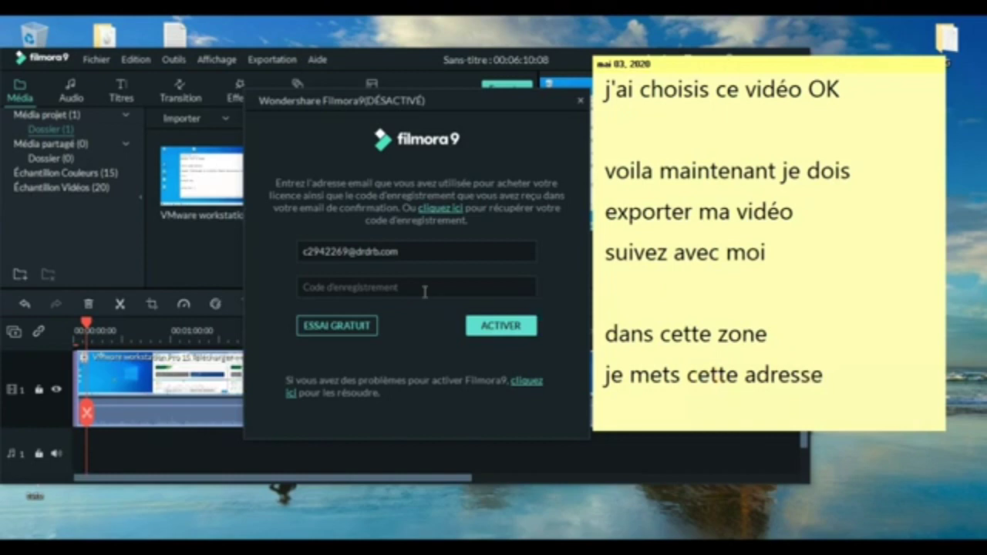
{"action": "key", "text": "Return"}
{"action": "type", "text": "et "}
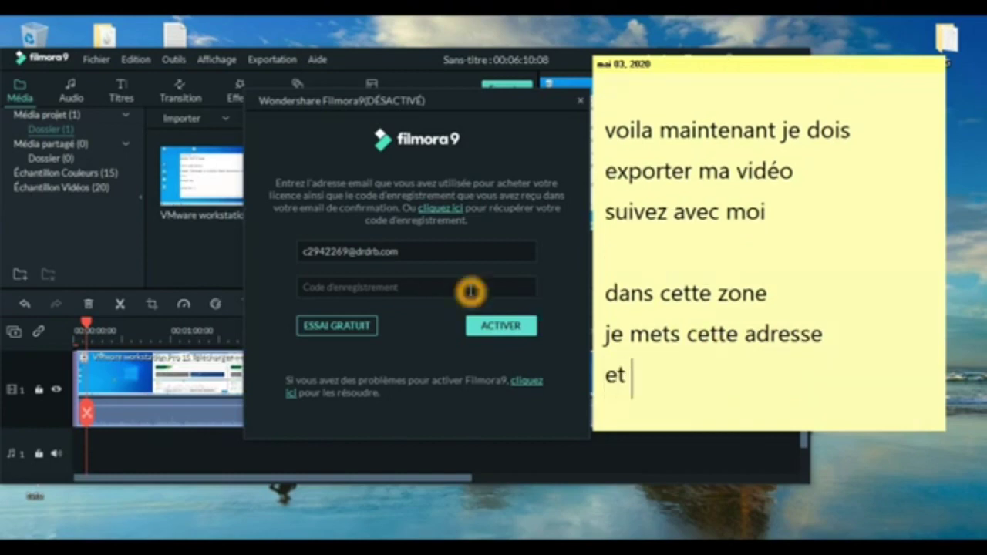
{"action": "type", "text": "le code"}
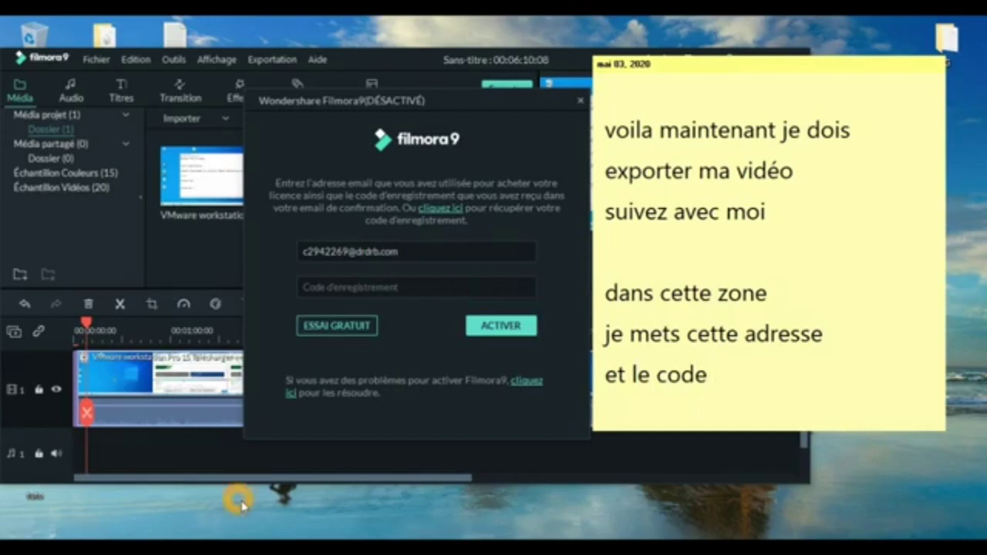
Copy the registration code from the "activer" Notepad file into Filmora's registration code field, and return to the sticky note.
{"action": "left_click", "coordinate": [238, 538]}
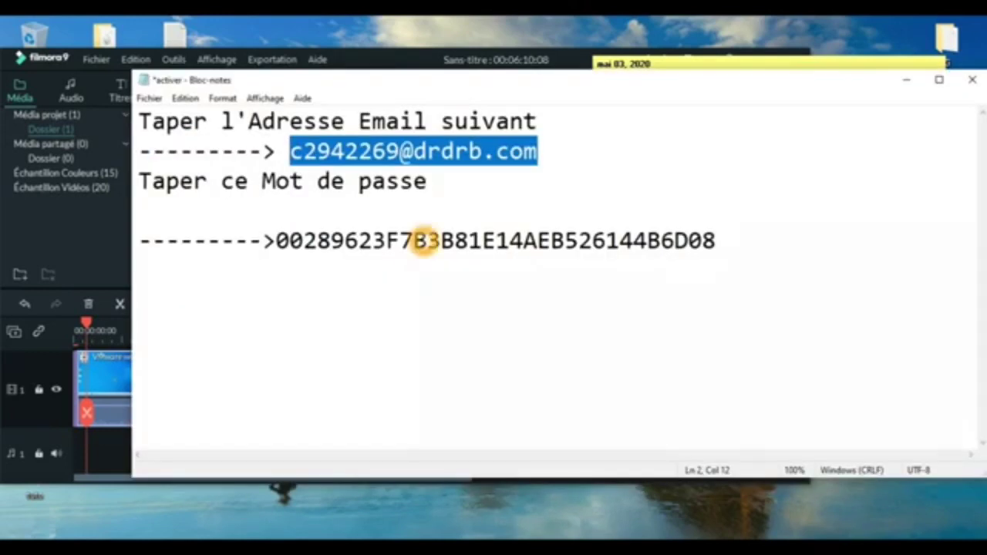
{"action": "left_click_drag", "start_coordinate": [718, 241], "coordinate": [278, 240]}
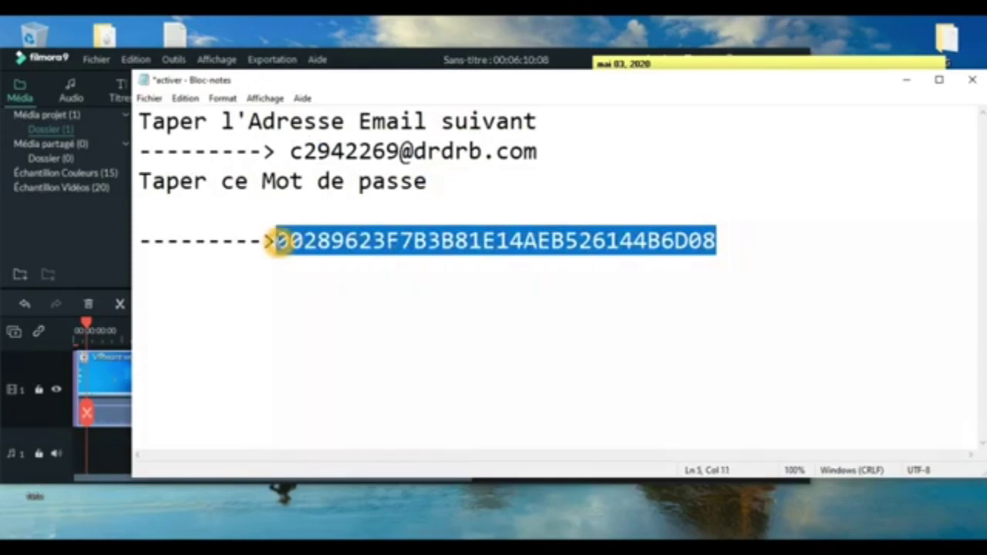
{"action": "left_click", "coordinate": [906, 79]}
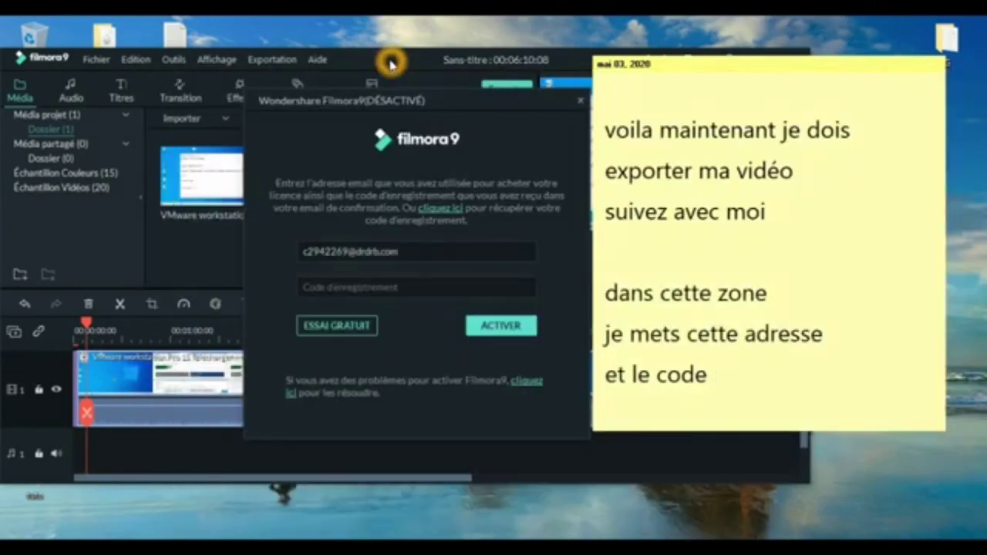
{"action": "left_click", "coordinate": [391, 64]}
{"action": "left_click", "coordinate": [375, 282]}
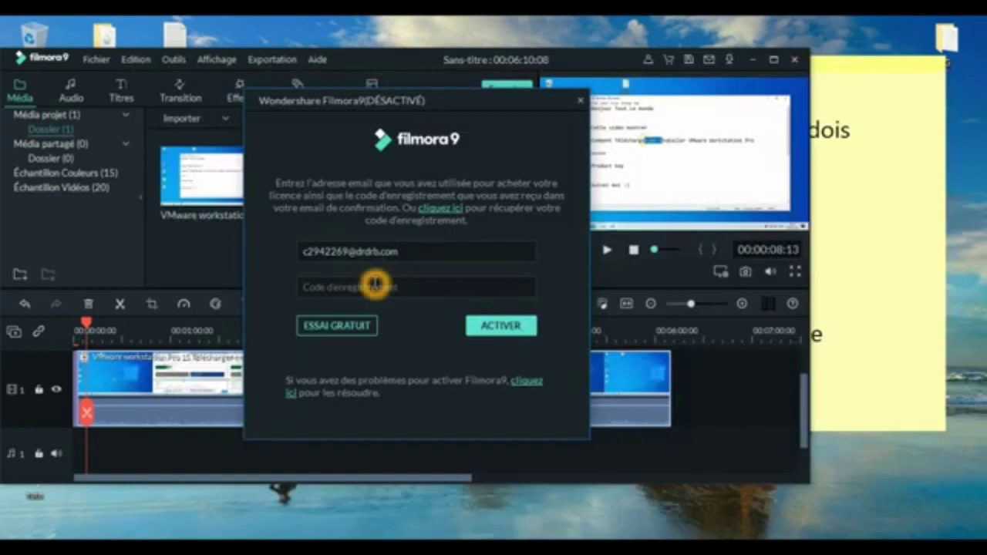
{"action": "key", "text": "ctrl+v"}
{"action": "left_click", "coordinate": [888, 261]}
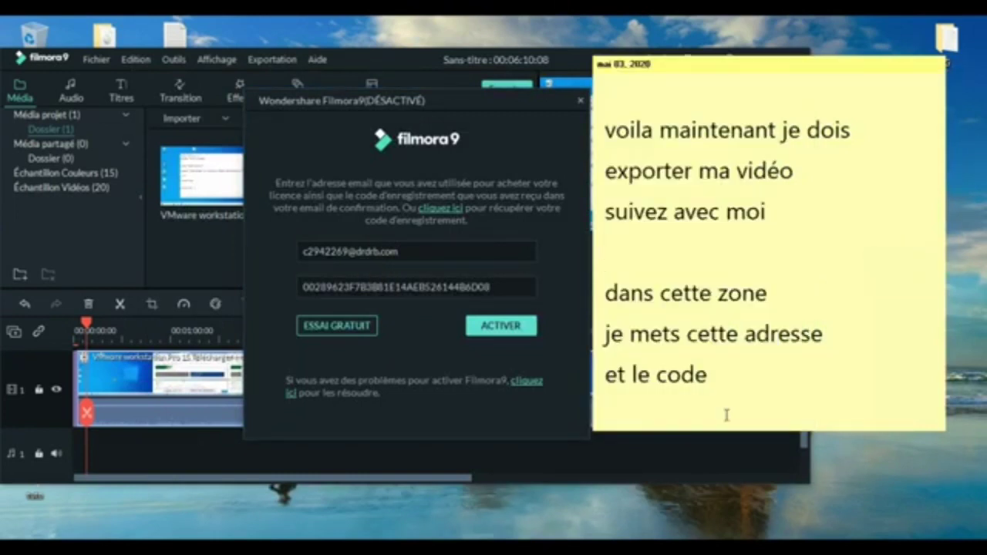
Add the lines "ici obliger pour fonctionne" and "cette astuce déconnecter ton Pc à Internet OK" to the sticky note after a blank line.
{"action": "left_click", "coordinate": [754, 399]}
{"action": "key", "text": "Return"}
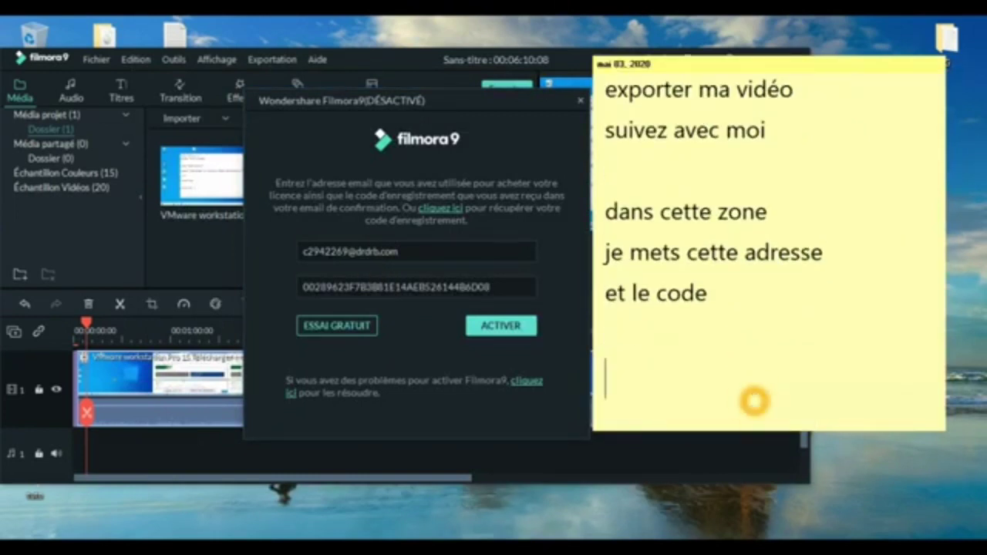
{"action": "type", "text": "ici obliger pour fonctionne"}
{"action": "key", "text": "Return"}
{"action": "type", "text": "cette astu"}
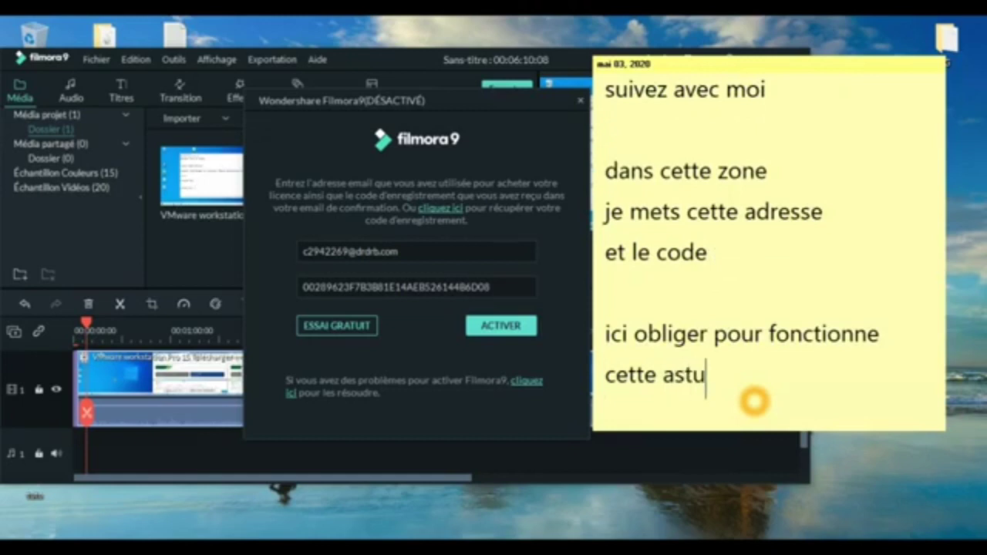
{"action": "type", "text": "ce "}
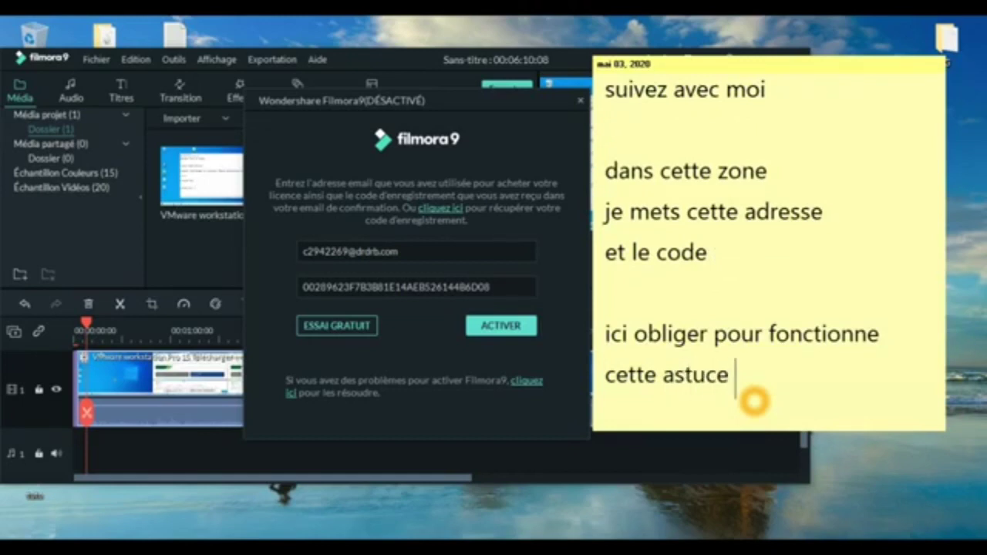
{"action": "type", "text": "déconnecter "}
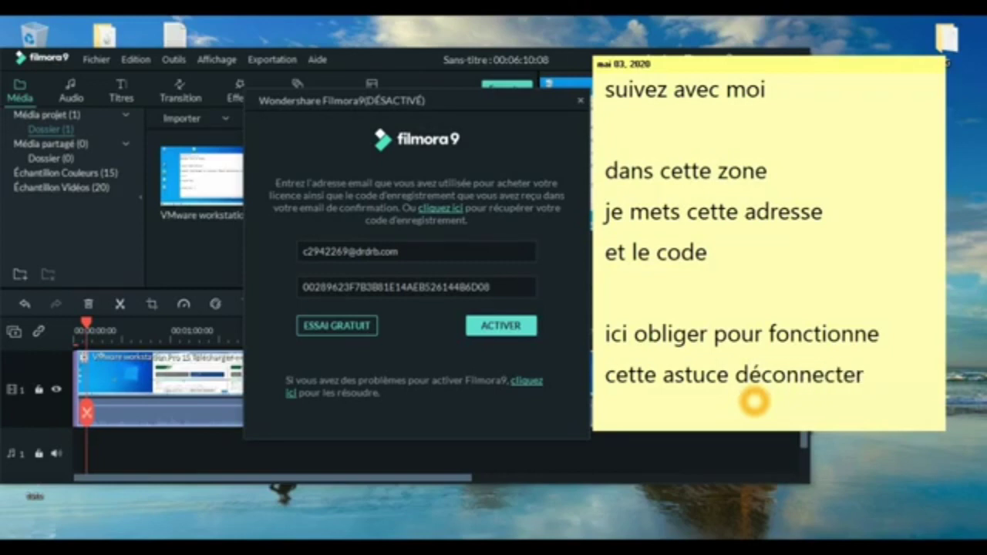
{"action": "type", "text": "ton P"}
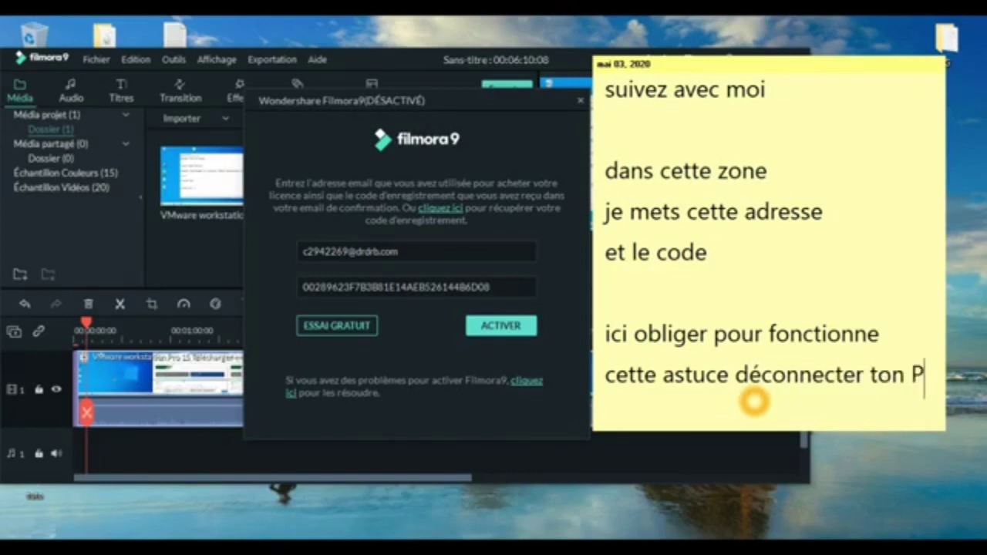
{"action": "type", "text": "c A"}
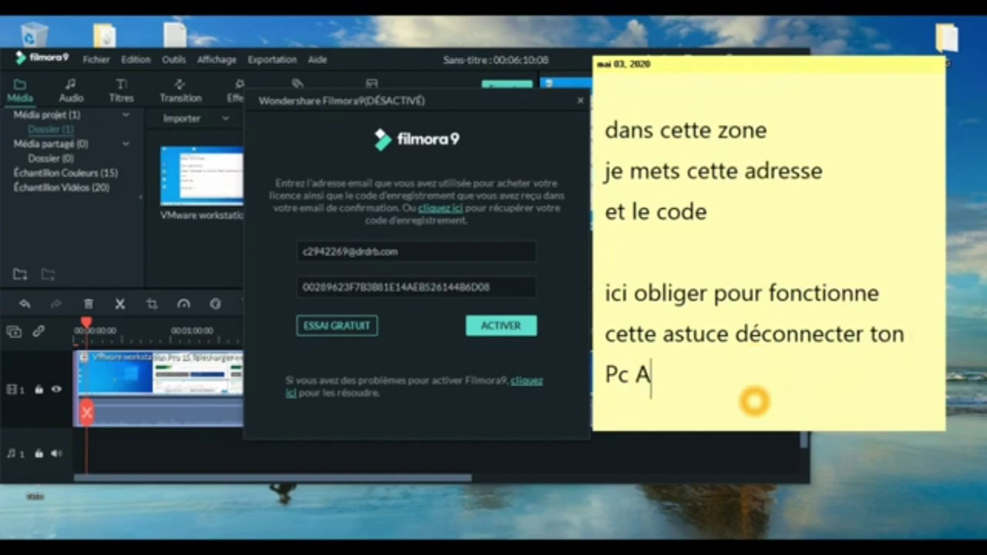
{"action": "key", "text": "BackSpace"}
{"action": "type", "text": "à  Internet "}
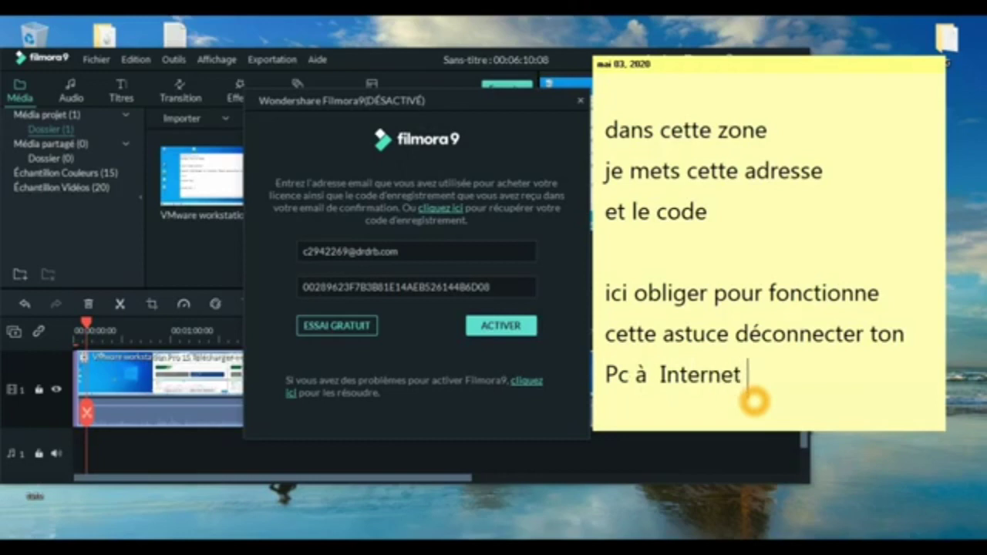
{"action": "type", "text": "OK"}
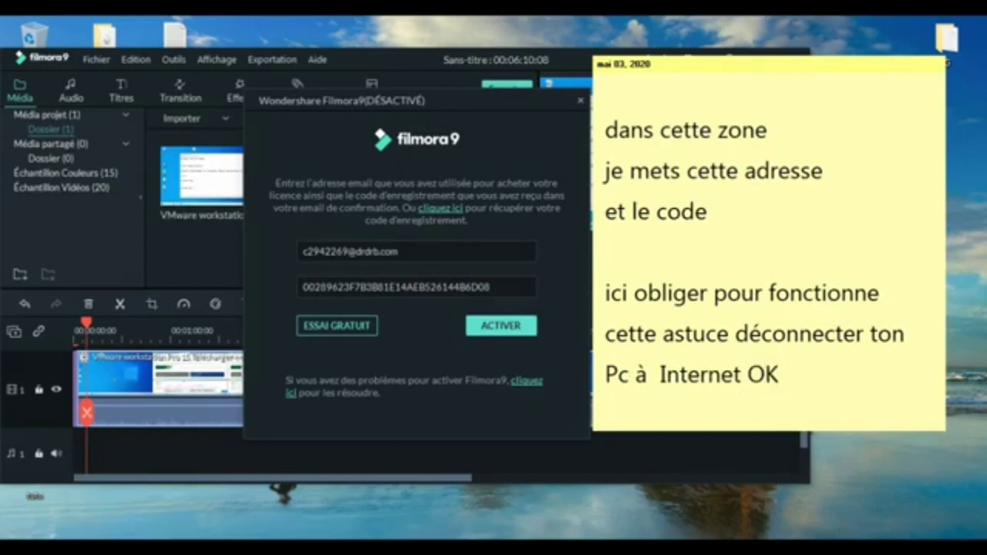
Disconnect the computer from the internet by turning off Wi-Fi in the Windows network settings.
{"action": "left_click", "coordinate": [886, 538]}
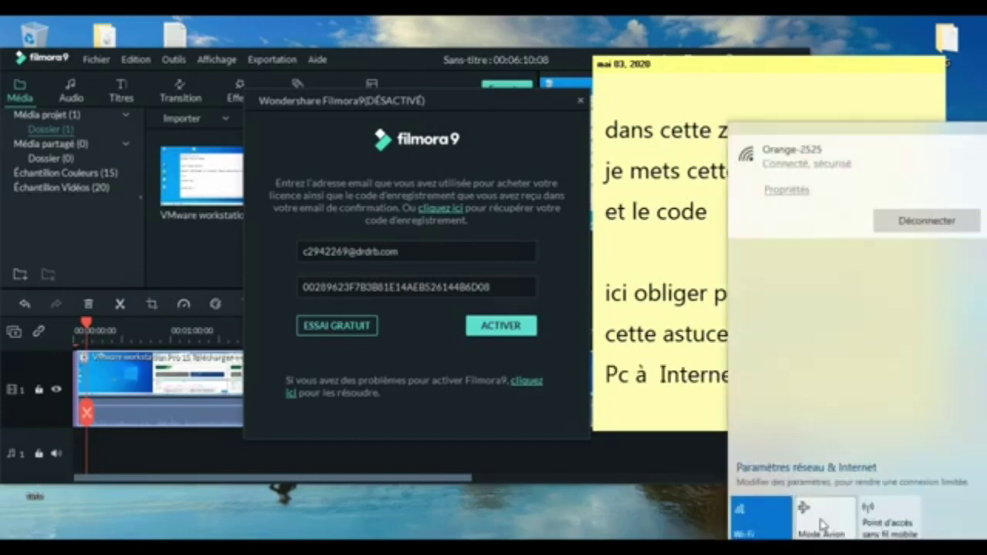
{"action": "left_click", "coordinate": [775, 531]}
{"action": "left_click", "coordinate": [619, 513]}
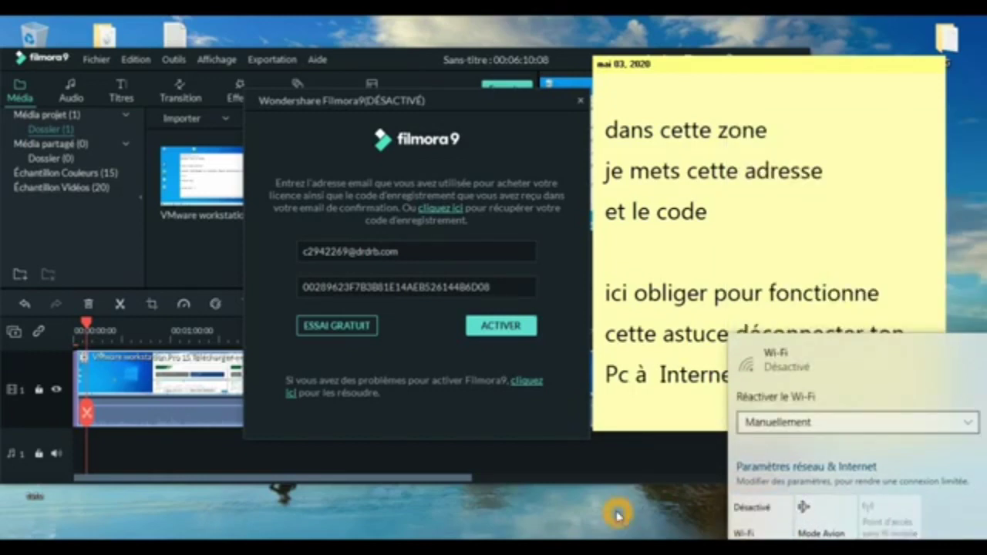
Add the line "---> Activer" below "Pc à Internet OK" in the sticky note and start a new line.
{"action": "left_click", "coordinate": [790, 375]}
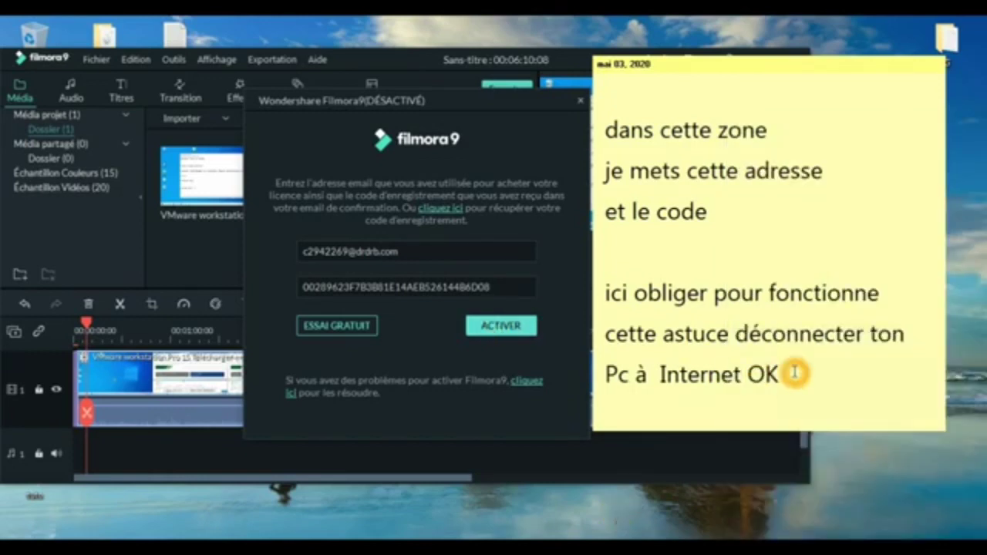
{"action": "key", "text": "Return"}
{"action": "type", "text": "---"}
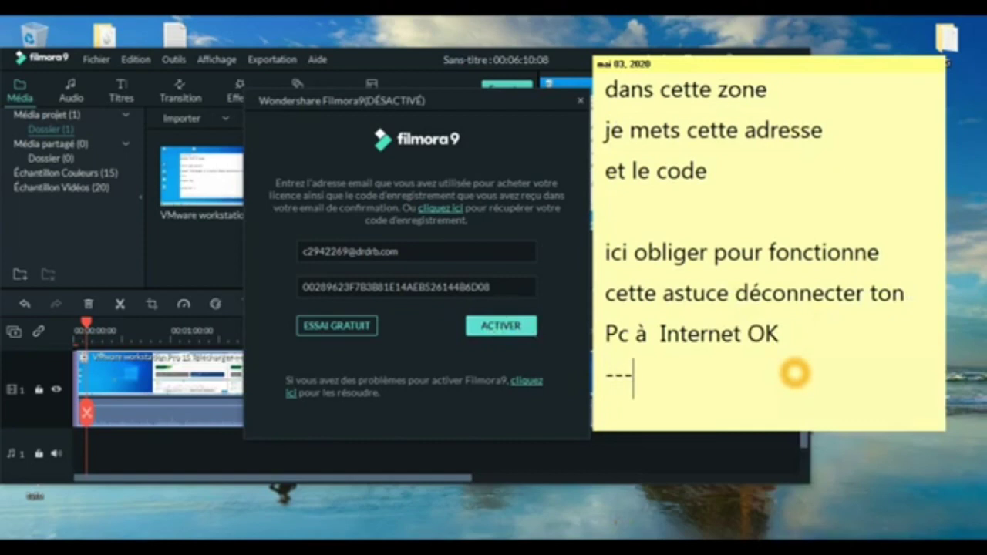
{"action": "type", "text": "> A"}
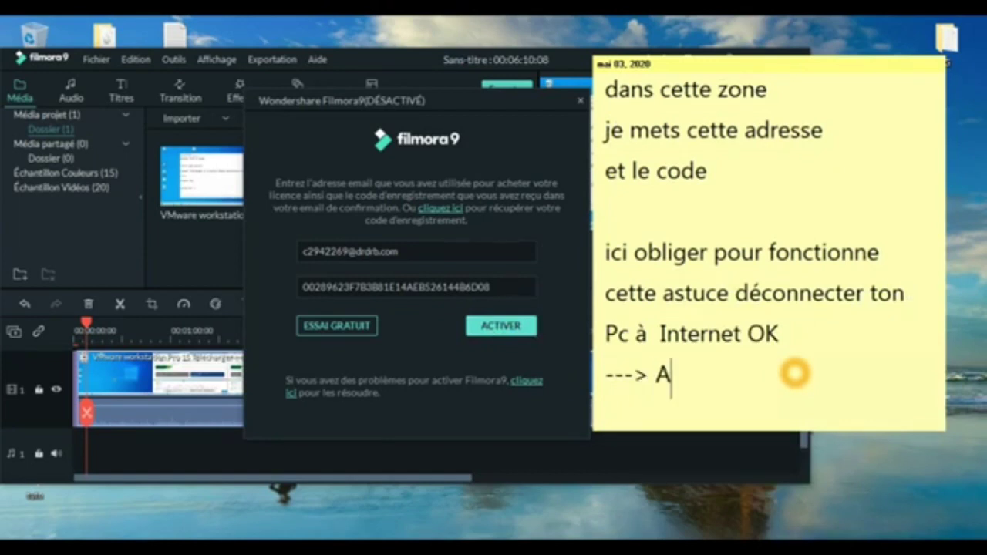
{"action": "type", "text": "ctiver"}
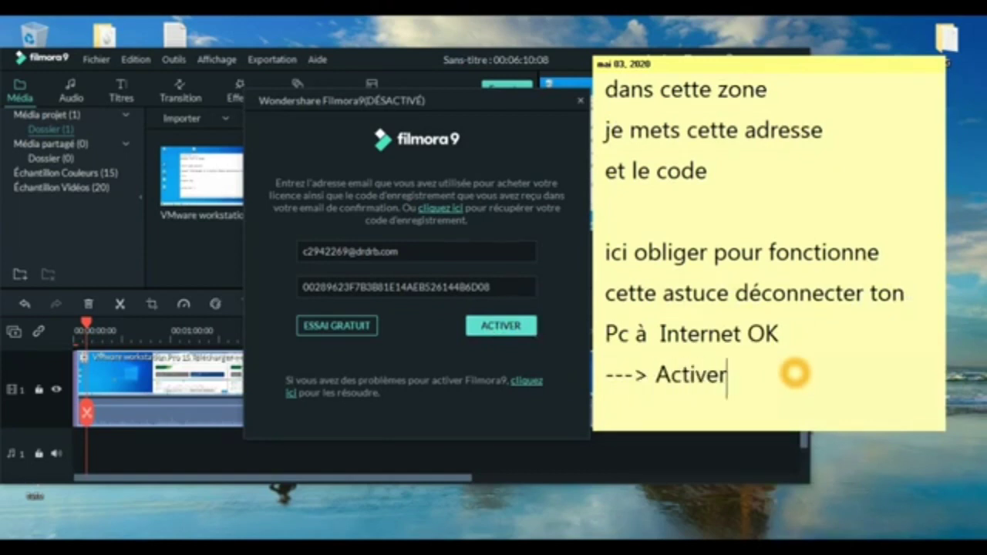
{"action": "key", "text": "Return"}
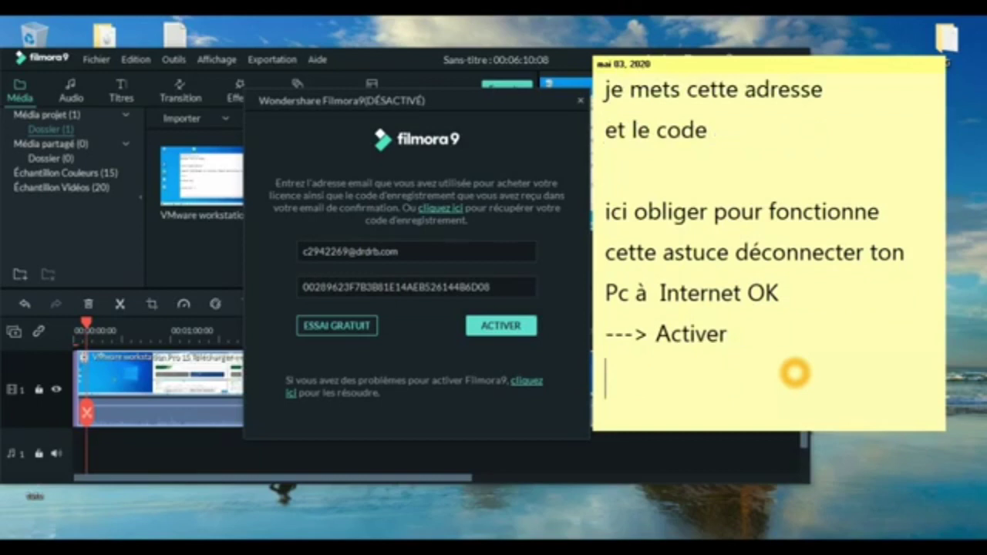
Activate Filmora with the entered registration details, acknowledge the registration and open the video export settings.
{"action": "left_click", "coordinate": [503, 326]}
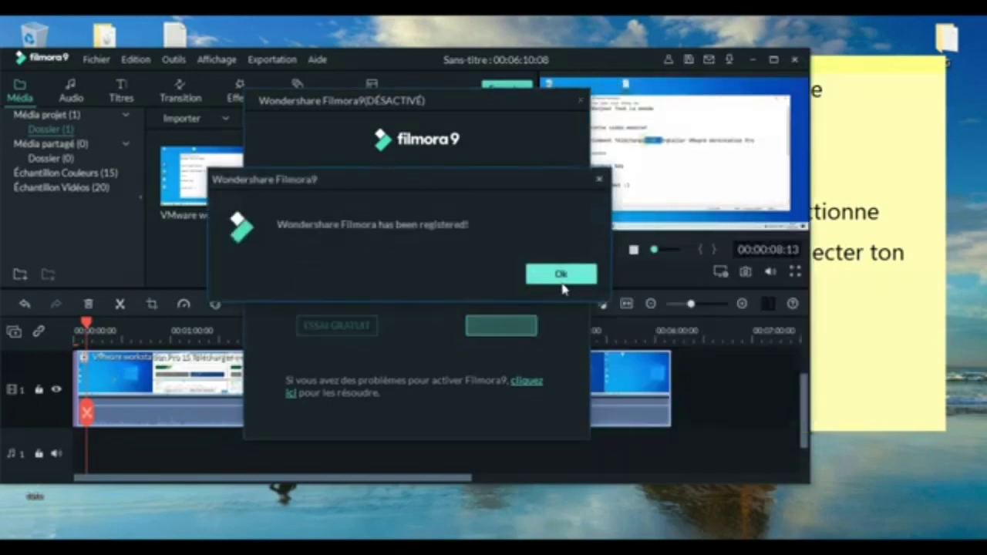
{"action": "left_click", "coordinate": [563, 275]}
{"action": "left_click", "coordinate": [506, 91]}
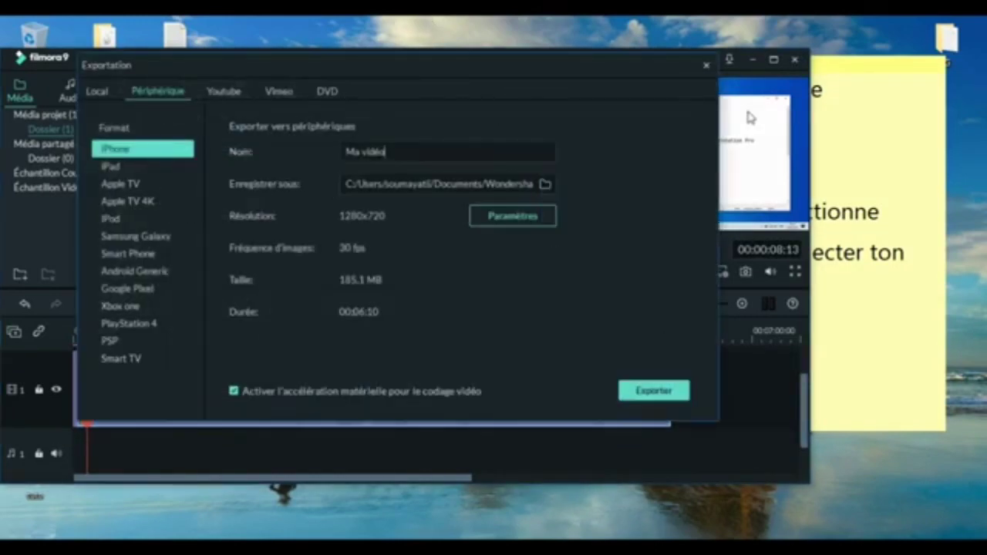
{"action": "left_click", "coordinate": [336, 99]}
{"action": "left_click", "coordinate": [385, 156]}
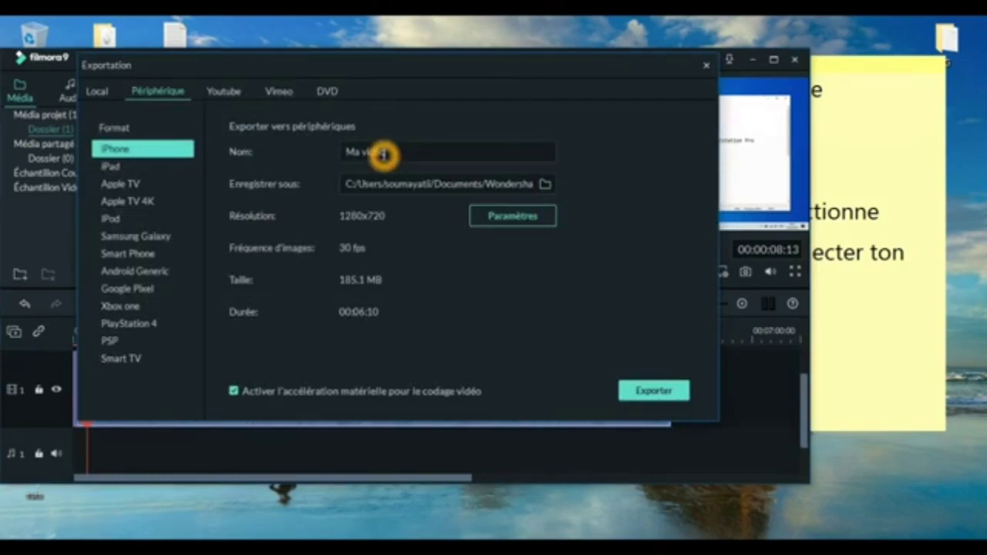
Write "voila c'est réussit" on the line below "---> Activer" in the sticky note.
{"action": "left_click", "coordinate": [893, 129]}
{"action": "left_click", "coordinate": [744, 383]}
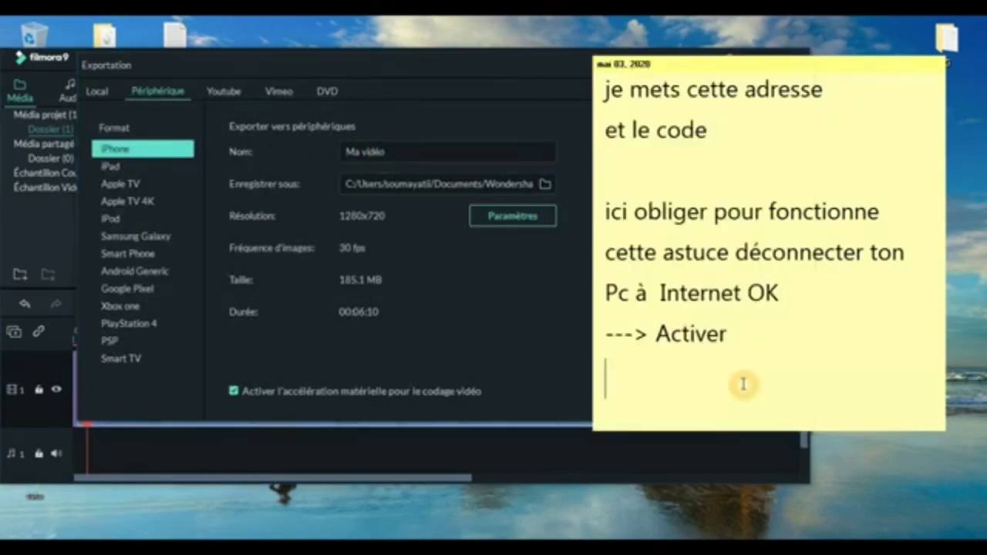
{"action": "left_click", "coordinate": [744, 384]}
{"action": "type", "text": "voila"}
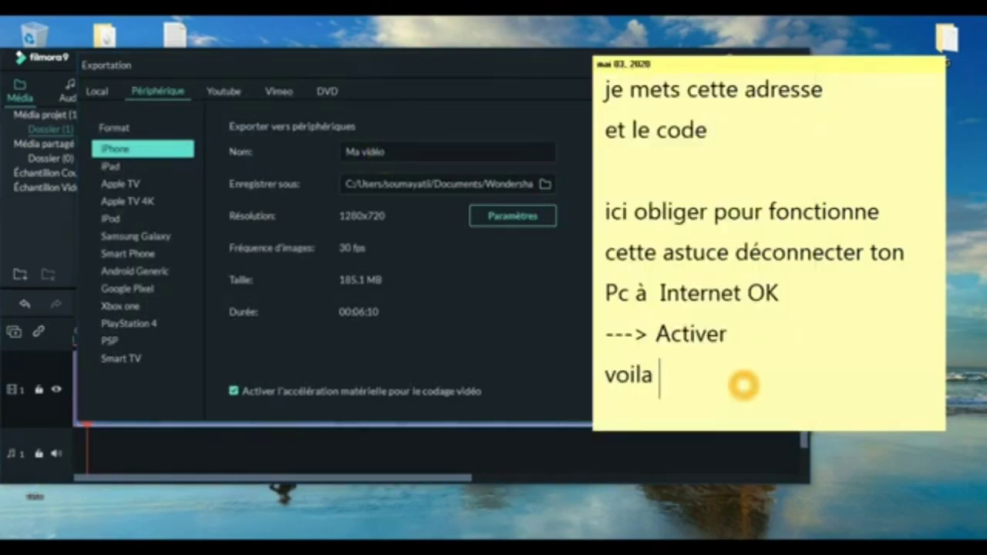
{"action": "type", "text": " c'est re"}
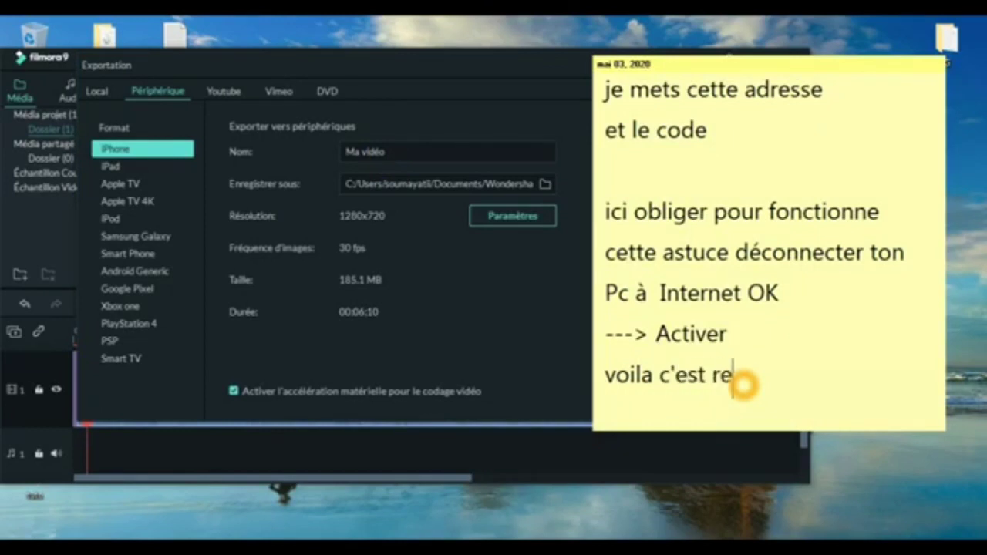
{"action": "key", "text": "BackSpace"}
{"action": "type", "text": "8"}
{"action": "key", "text": "BackSpace"}
{"action": "type", "text": "éussit"}
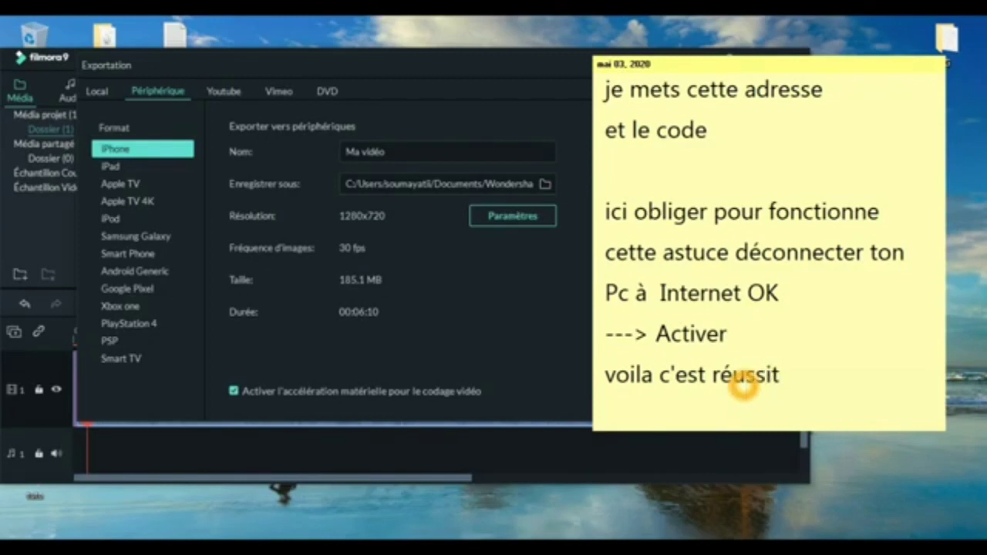
Name the exported video exempleSupprimerFiligrane and start the export with the iPhone format.
{"action": "left_click", "coordinate": [400, 156]}
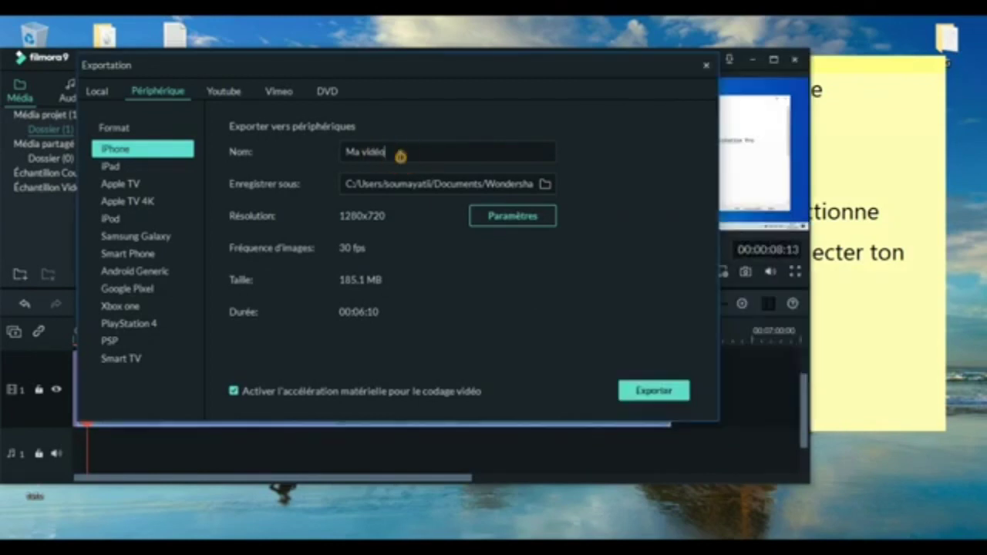
{"action": "left_click_drag", "start_coordinate": [400, 156], "coordinate": [338, 150]}
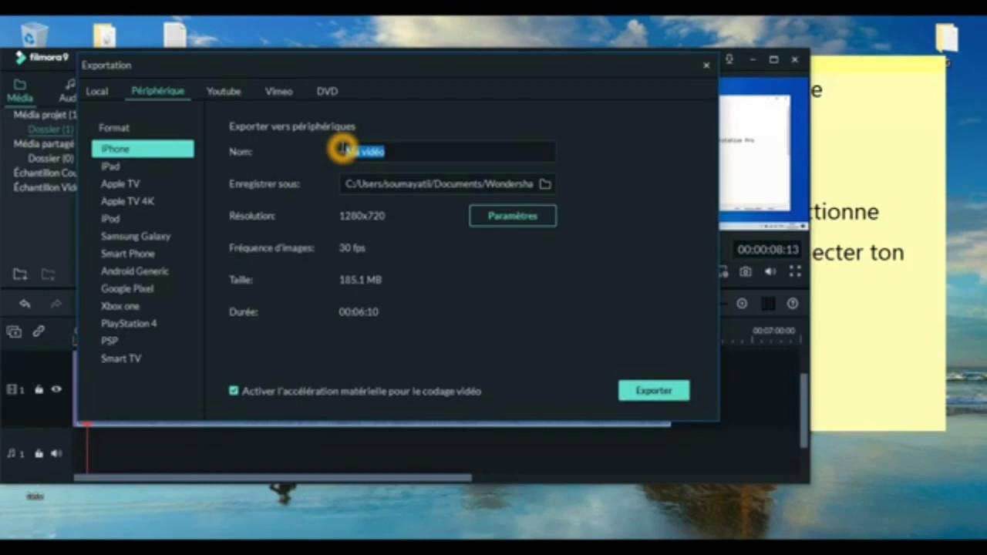
{"action": "left_click", "coordinate": [411, 146]}
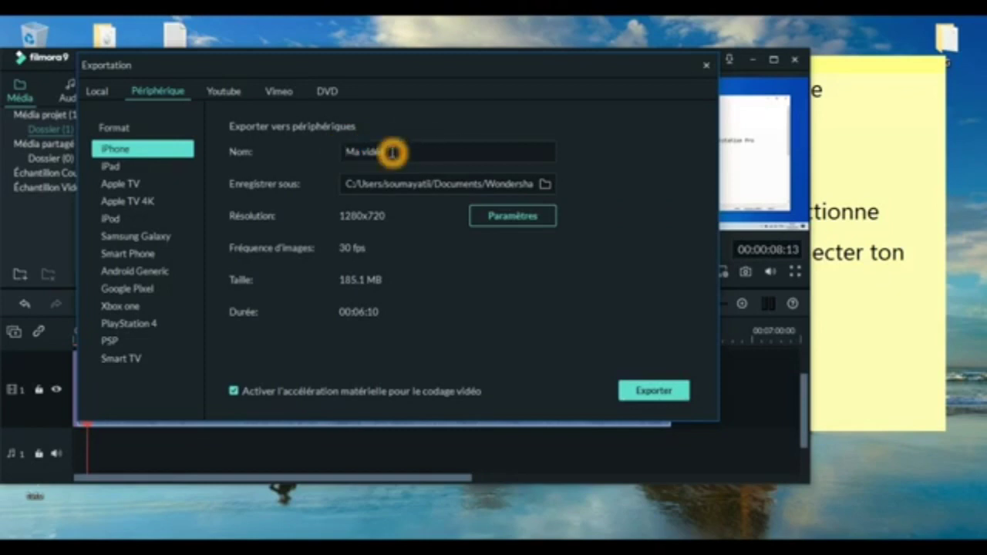
{"action": "left_click_drag", "start_coordinate": [392, 152], "coordinate": [327, 152]}
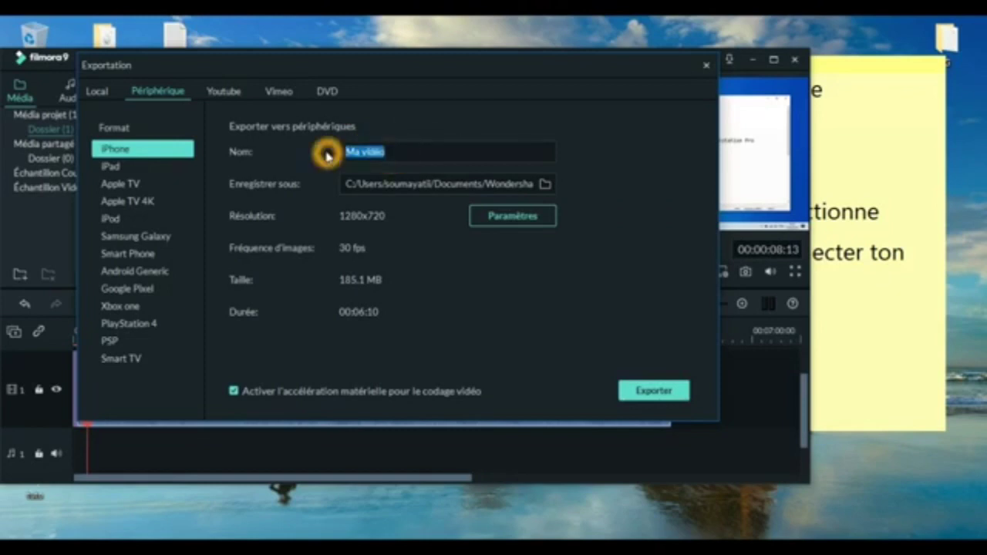
{"action": "type", "text": "exempleSupprimerFiligrane"}
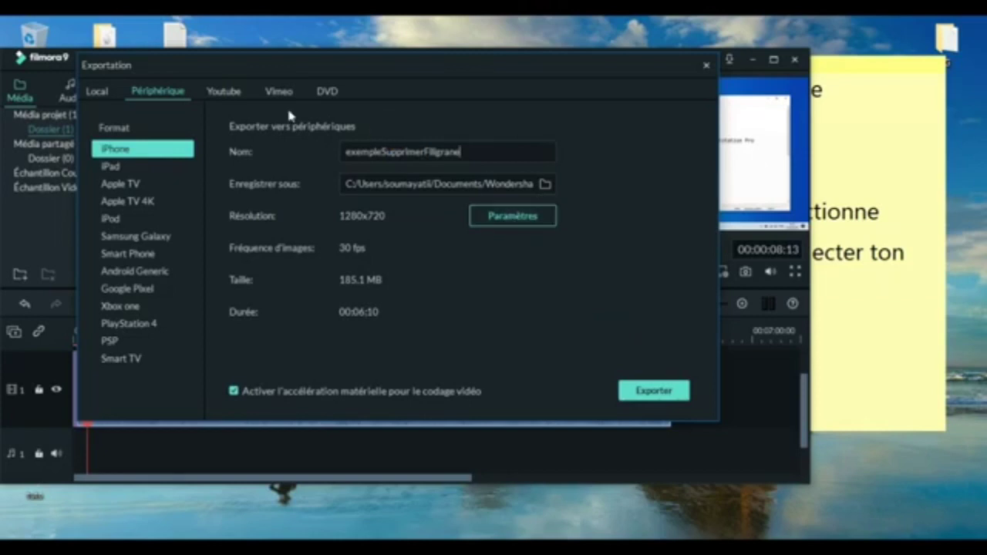
{"action": "left_click", "coordinate": [655, 392]}
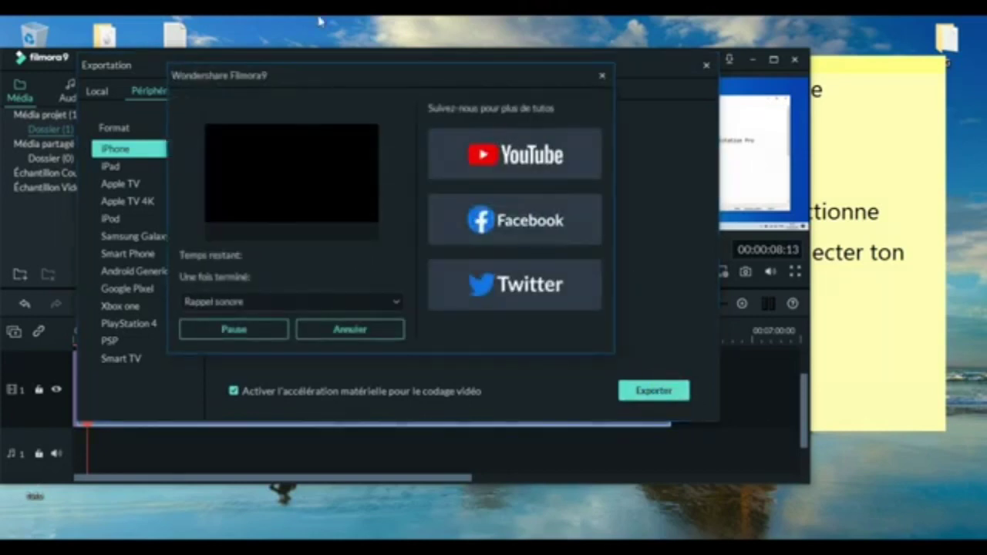
Add the line "voila c'est simple" to the sticky note, one blank line below "voila c'est réussit", and start a new line.
{"action": "left_click", "coordinate": [908, 326]}
{"action": "left_click", "coordinate": [822, 384]}
{"action": "key", "text": "Return"}
{"action": "key", "text": "Return"}
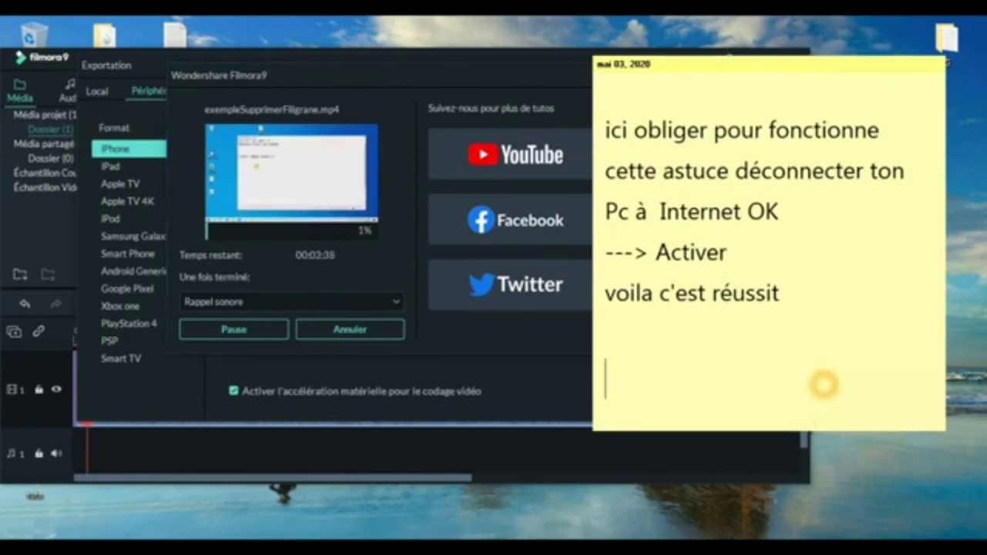
{"action": "type", "text": "voila "}
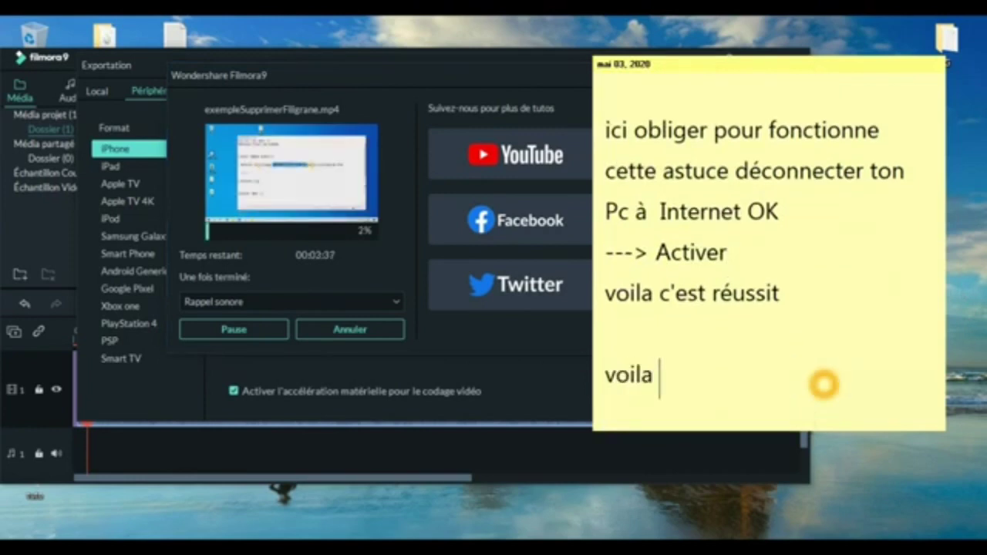
{"action": "type", "text": "c'est s"}
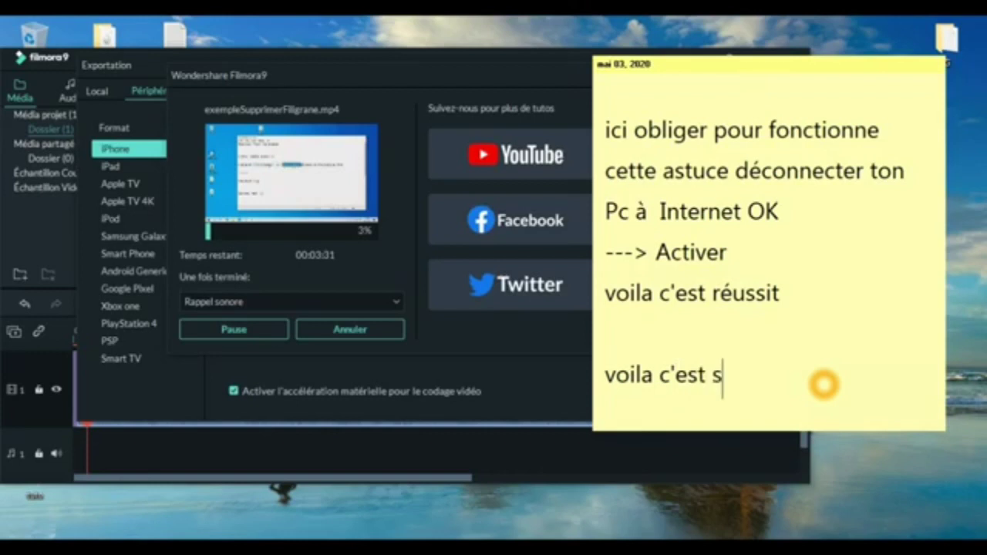
{"action": "type", "text": "imple"}
{"action": "key", "text": "Return"}
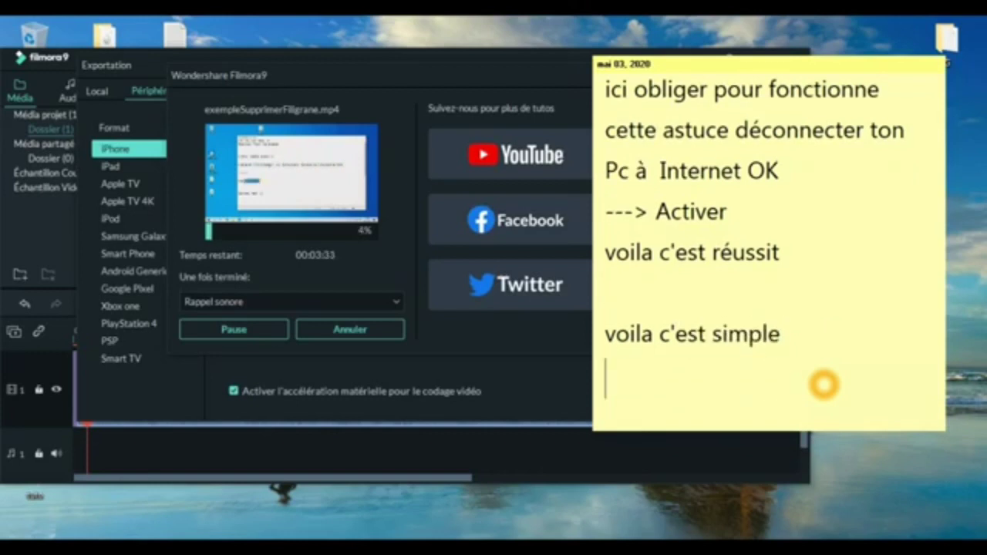
Write "Merci pour votre Attention" on the line below "voila c'est simple" in the sticky note.
{"action": "type", "text": "Merc"}
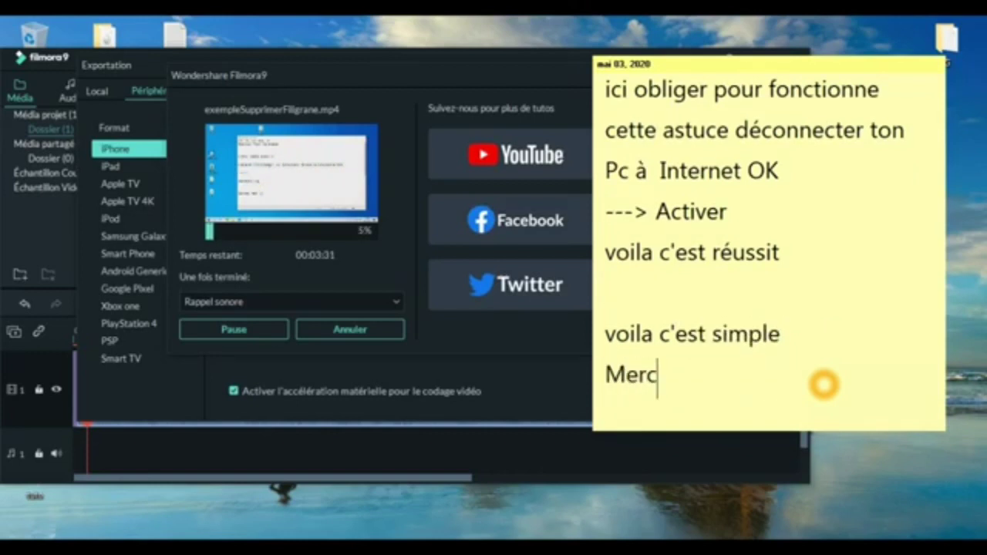
{"action": "type", "text": "i pour "}
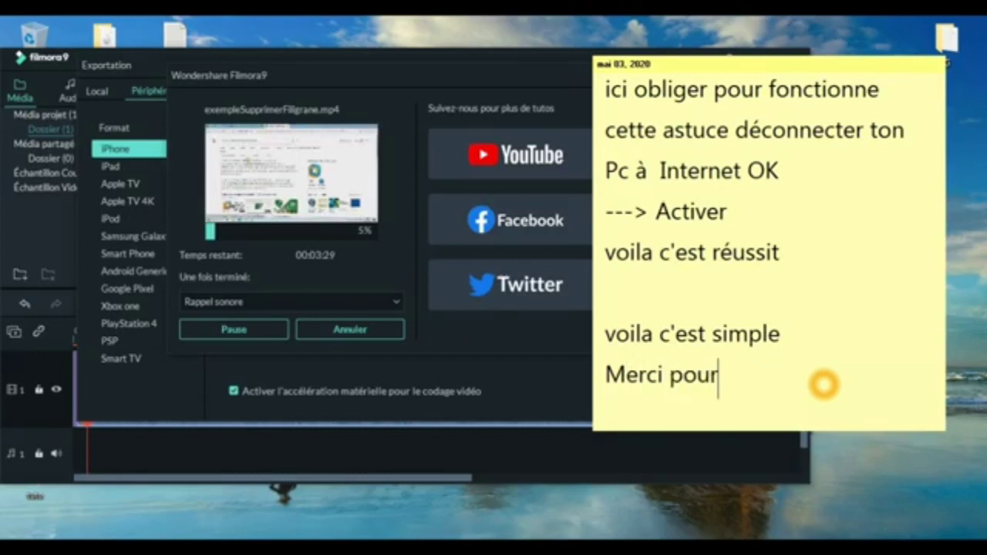
{"action": "type", "text": "votre"}
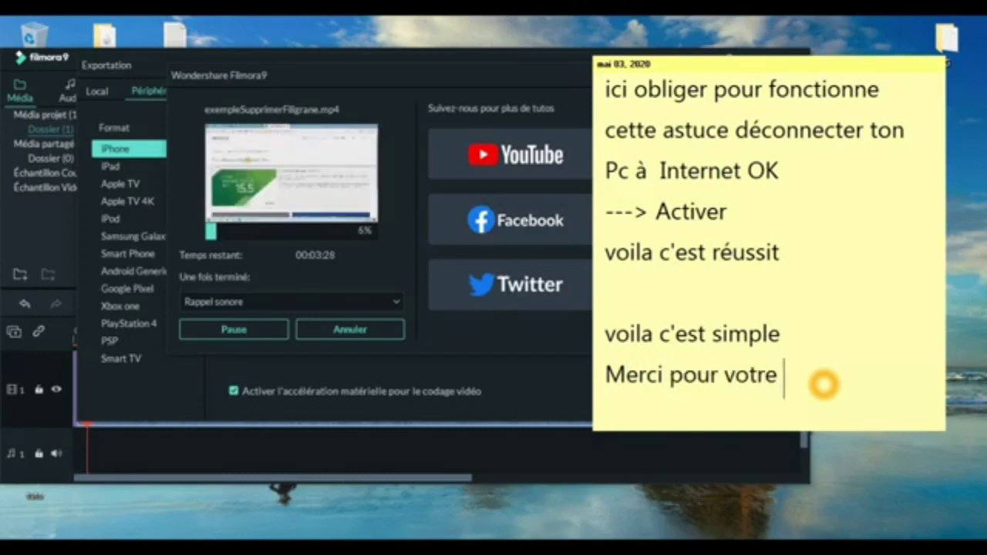
{"action": "type", "text": " Atten"}
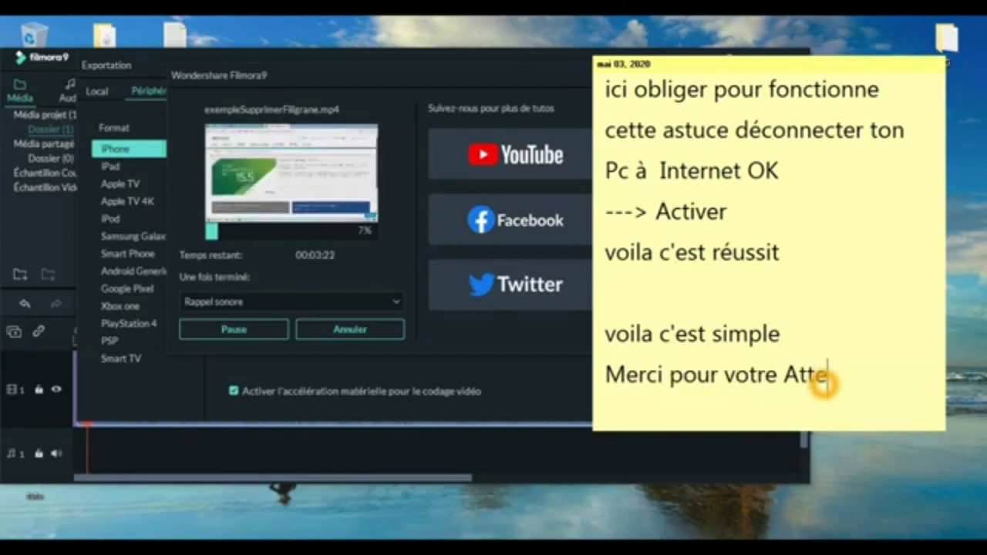
{"action": "type", "text": "tion"}
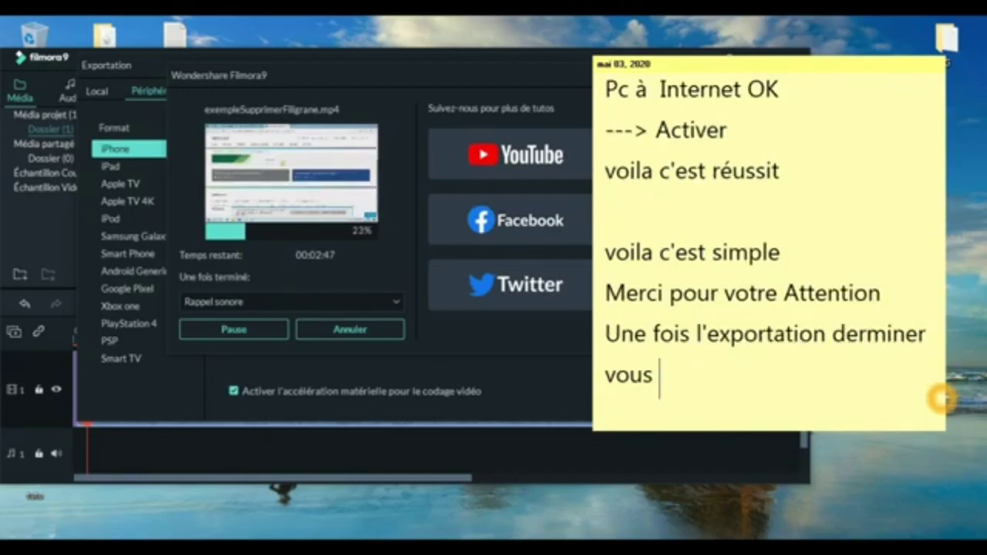
Continue the sticky note sentence after "Une fois l'exportation derminer vous" with "trouver que le filigrane".
{"action": "type", "text": "trouver"}
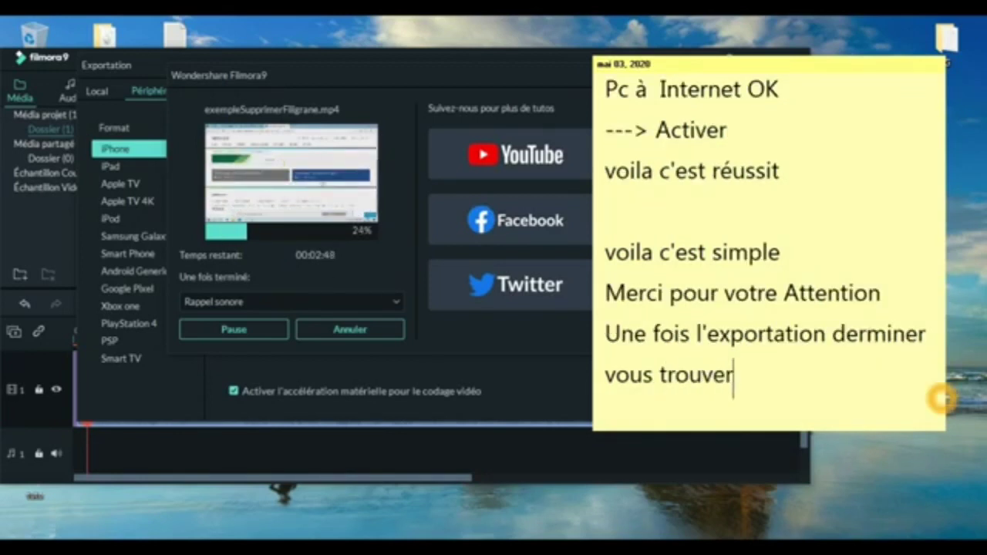
{"action": "type", "text": " que "}
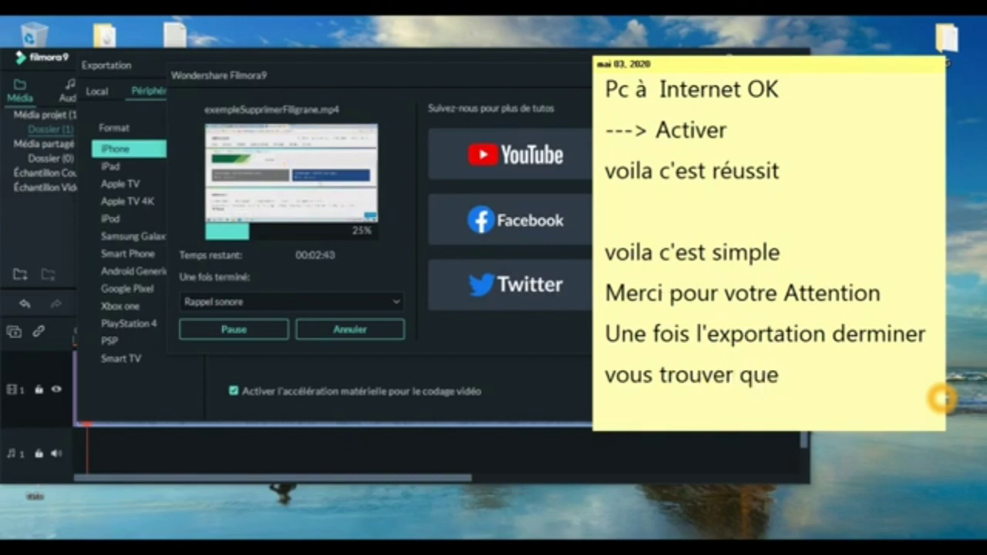
{"action": "type", "text": "le "}
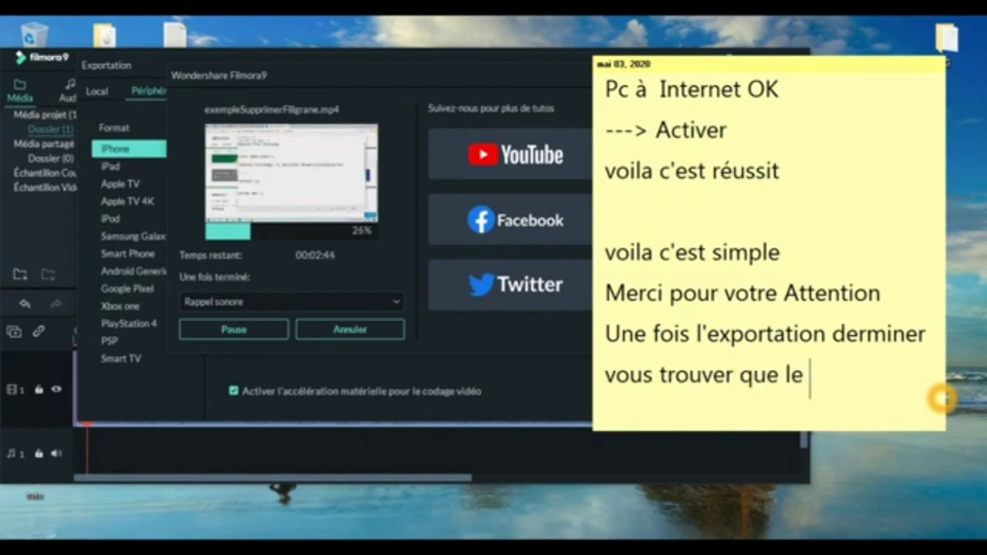
{"action": "type", "text": "figrane"}
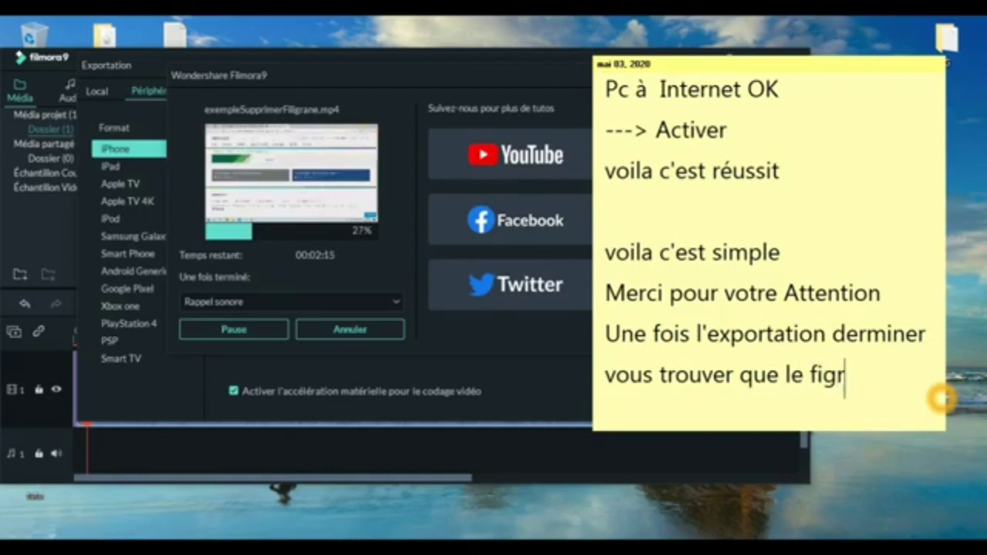
{"action": "key", "text": "BackSpace"}
{"action": "key", "text": "BackSpace"}
{"action": "key", "text": "BackSpace"}
{"action": "key", "text": "BackSpace"}
{"action": "key", "text": "BackSpace"}
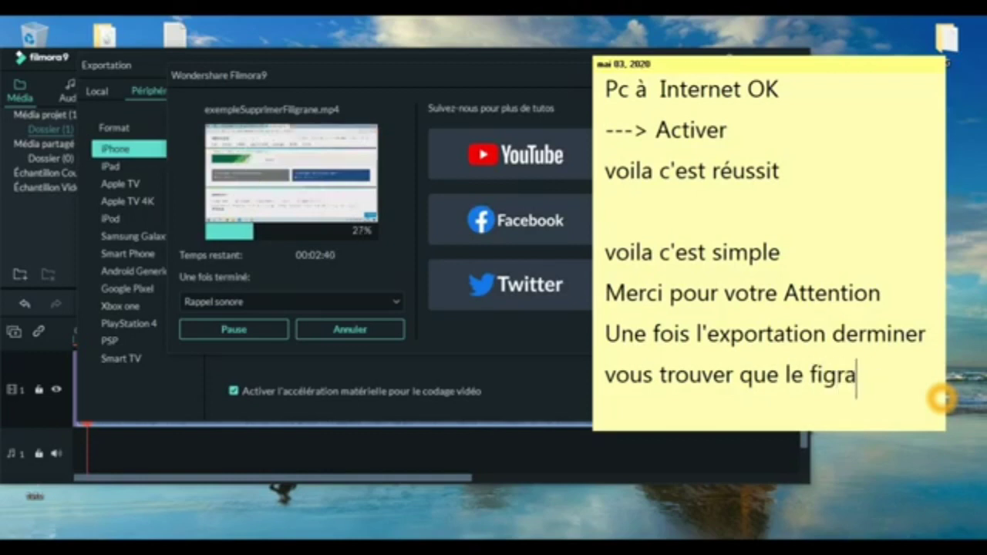
{"action": "type", "text": "ligr"}
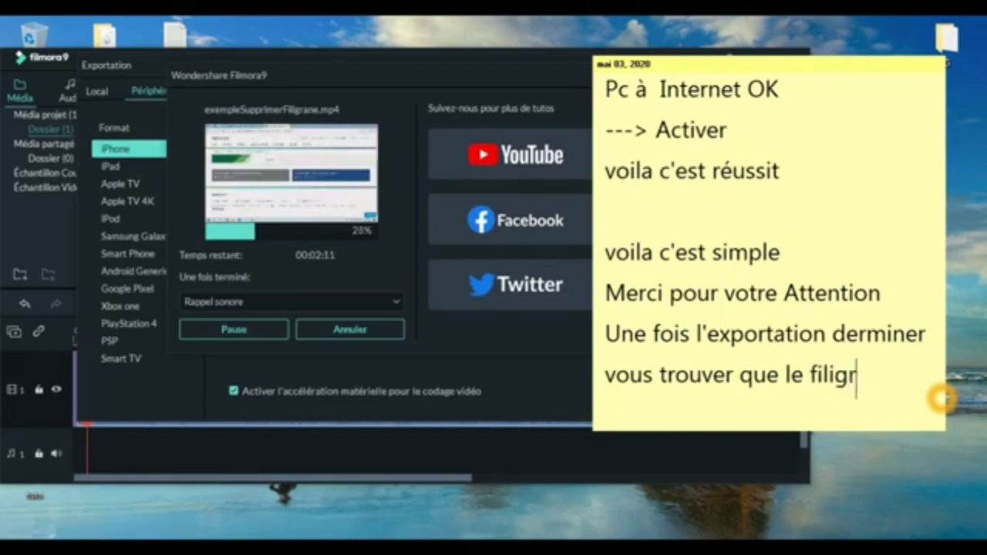
{"action": "type", "text": "ane"}
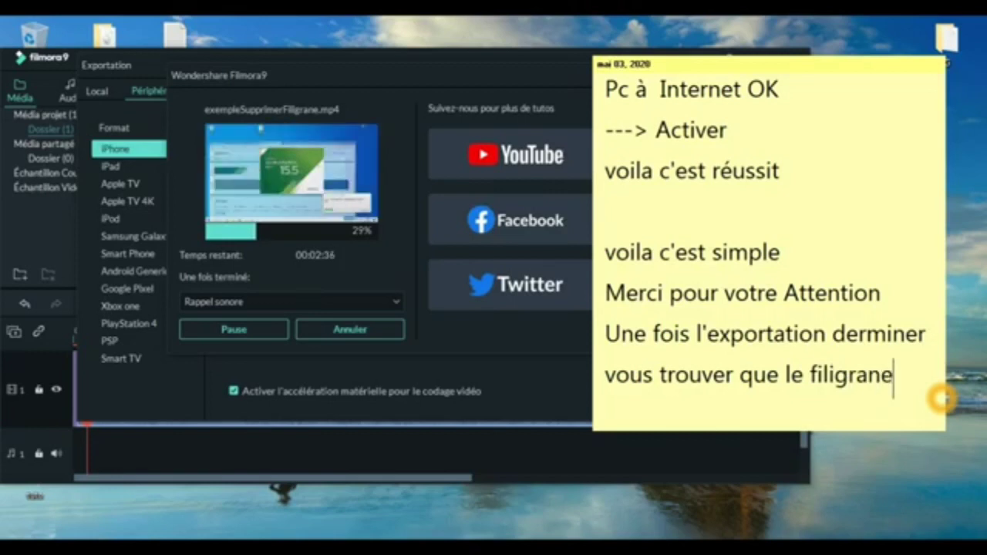
Complete the sticky note sentence after "filigrane" with "LOGO de FILMORA disparu".
{"action": "type", "text": " LOGO"}
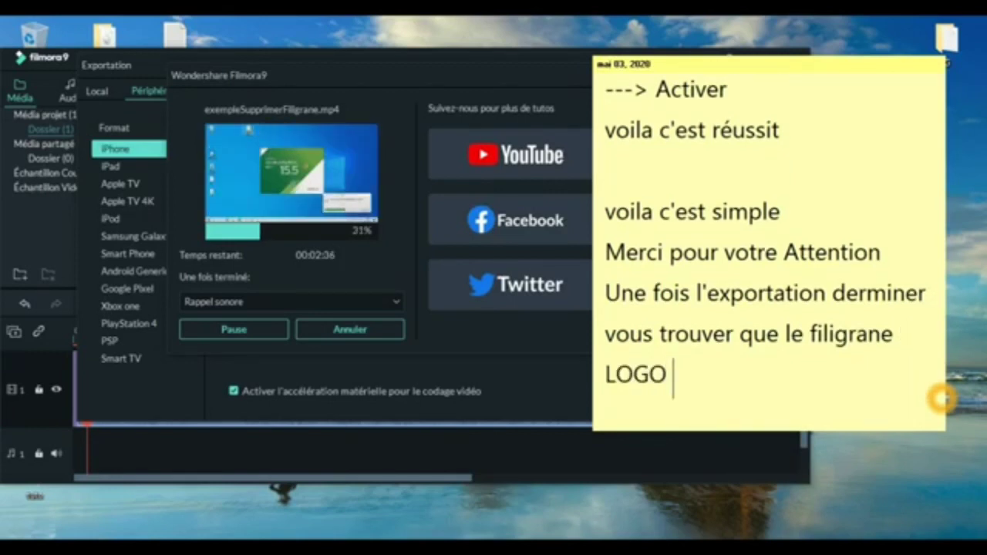
{"action": "type", "text": " de "}
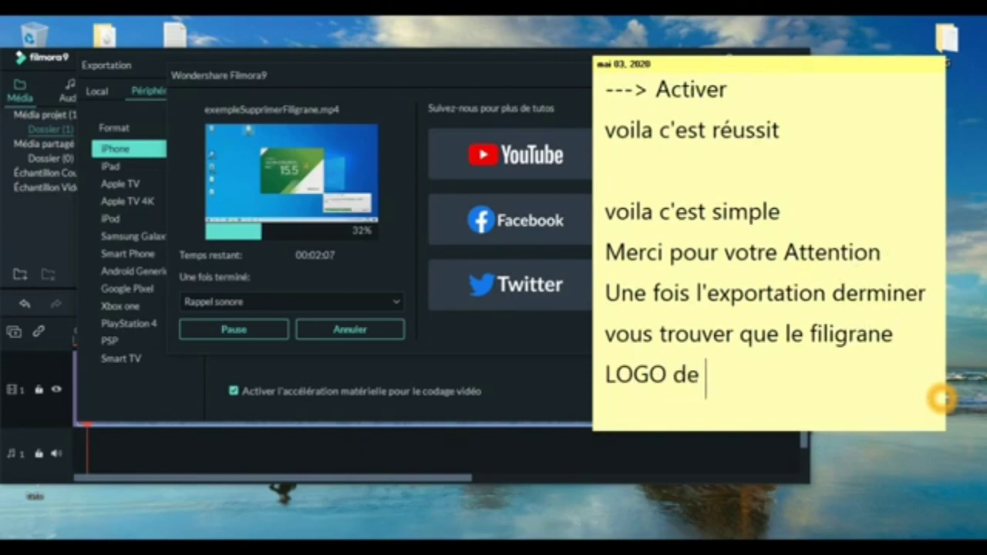
{"action": "type", "text": "FILMORA"}
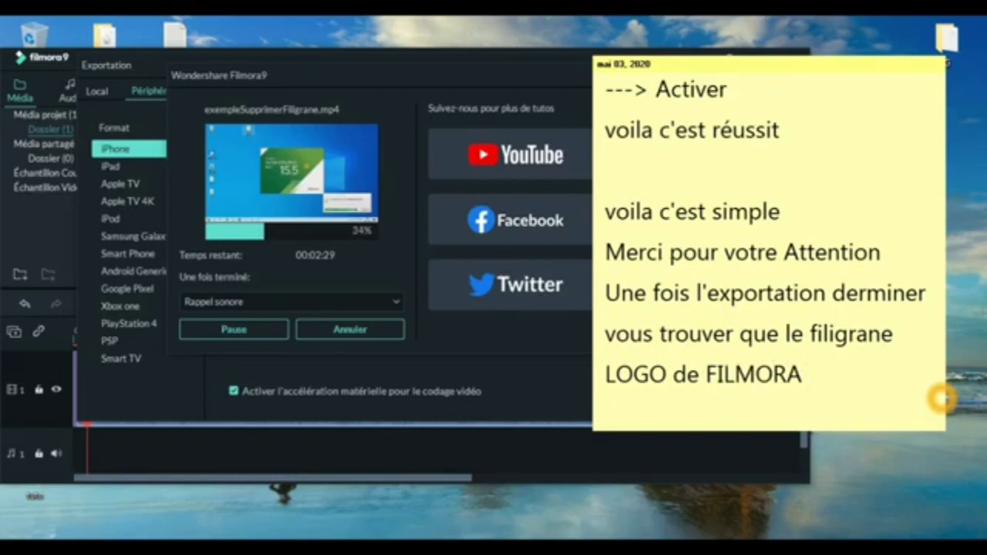
{"action": "type", "text": " dé"}
{"action": "key", "text": "BackSpace"}
{"action": "type", "text": "és"}
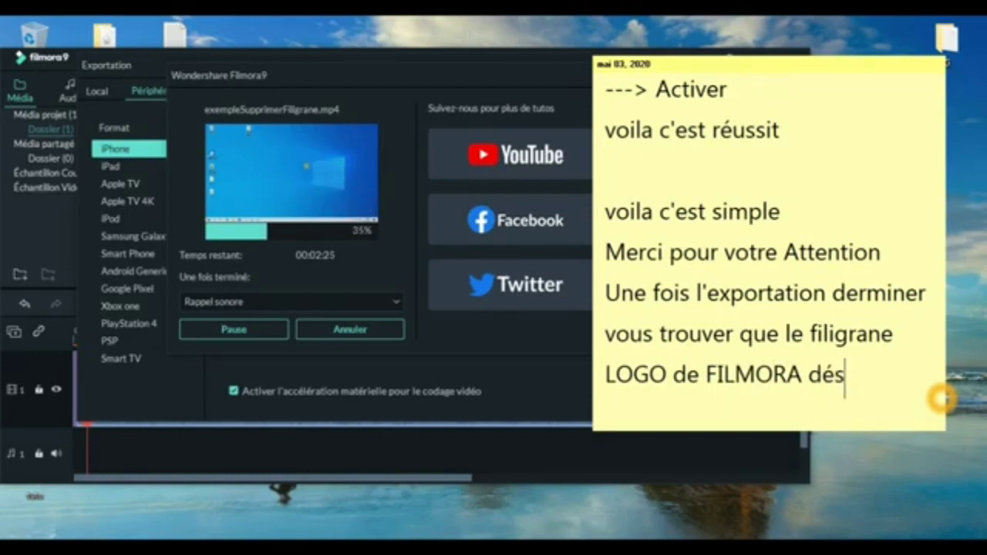
{"action": "key", "text": "BackSpace"}
{"action": "key", "text": "BackSpace"}
{"action": "type", "text": "ispa"}
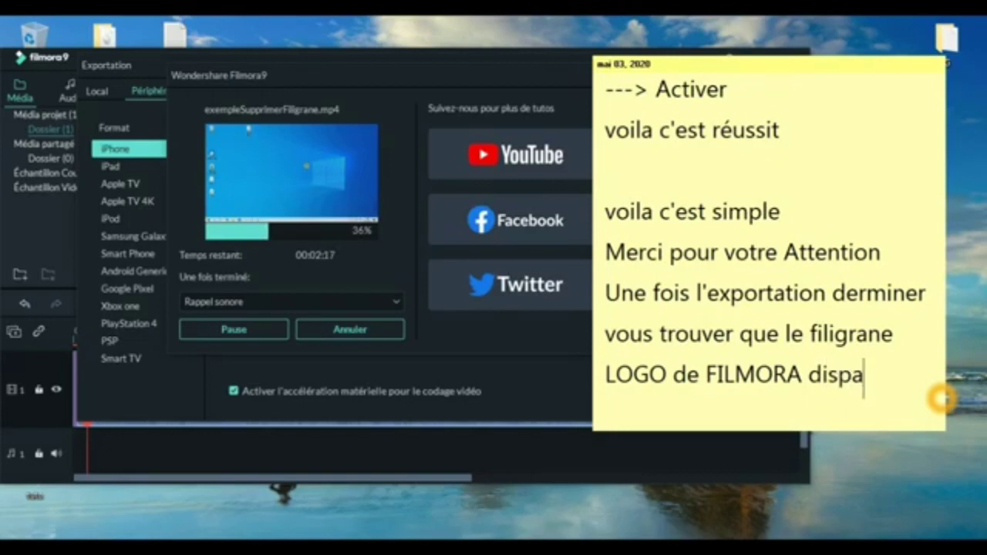
{"action": "type", "text": "ru"}
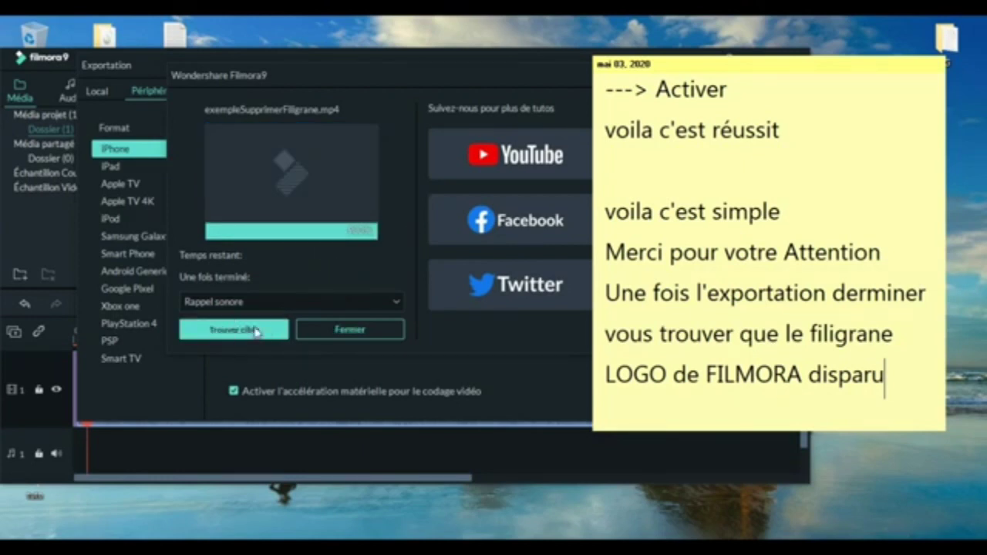
Write "voila mon vidéo est prêt" in the sticky note, one blank line below "LOGO de FILMORA disparu".
{"action": "left_click", "coordinate": [887, 398]}
{"action": "key", "text": "Return"}
{"action": "key", "text": "Return"}
{"action": "type", "text": "v"}
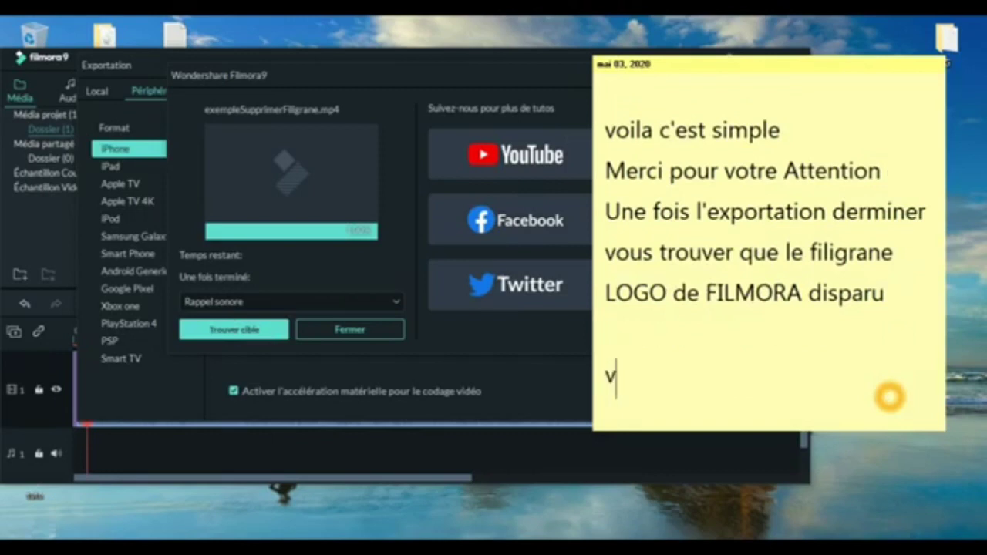
{"action": "type", "text": "oila mo"}
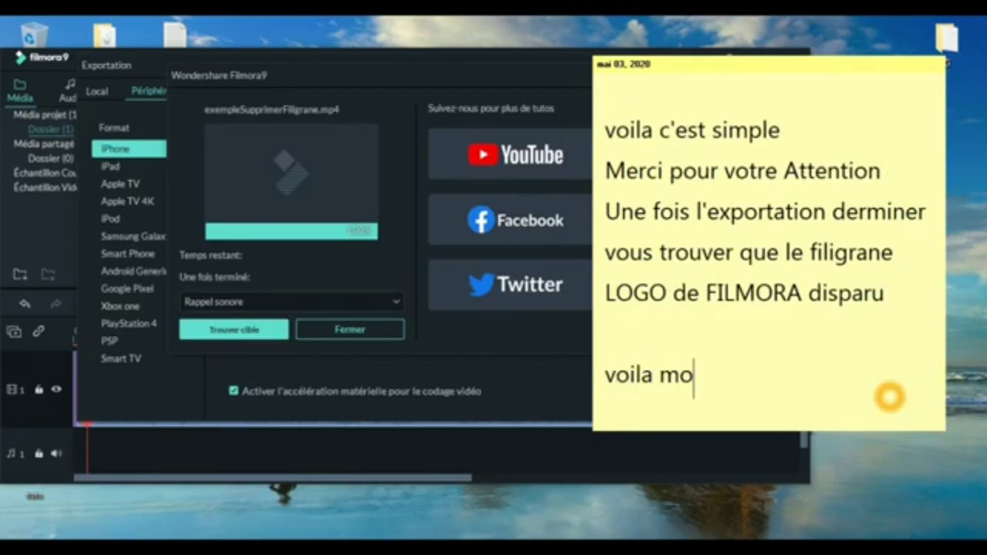
{"action": "type", "text": "n vid"}
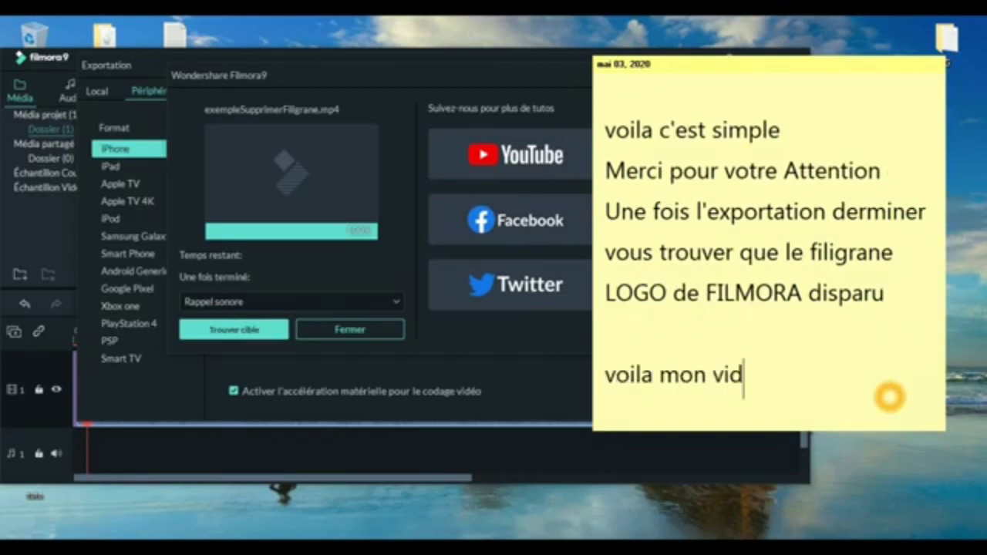
{"action": "type", "text": "éo est pr"}
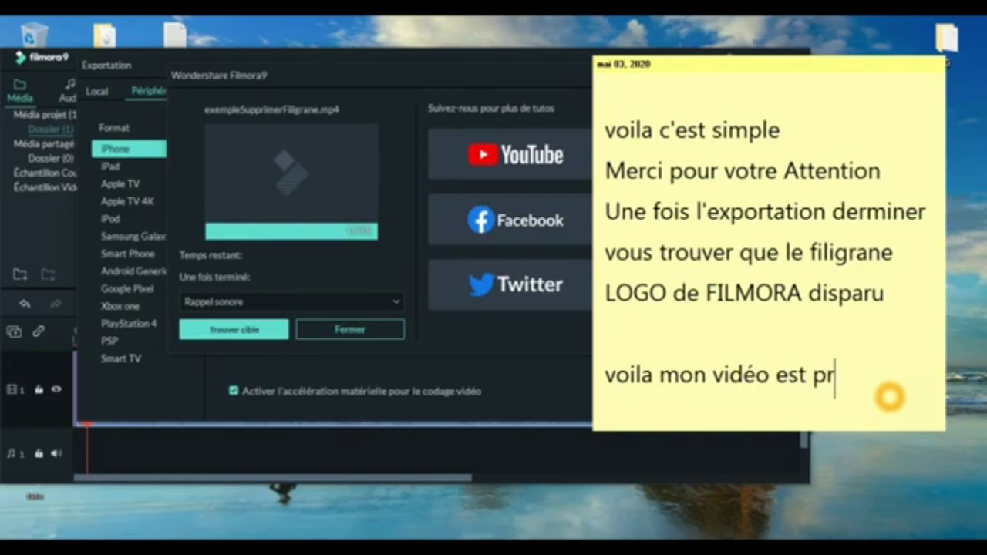
{"action": "type", "text": "e"}
{"action": "key", "text": "BackSpace"}
{"action": "type", "text": "êt"}
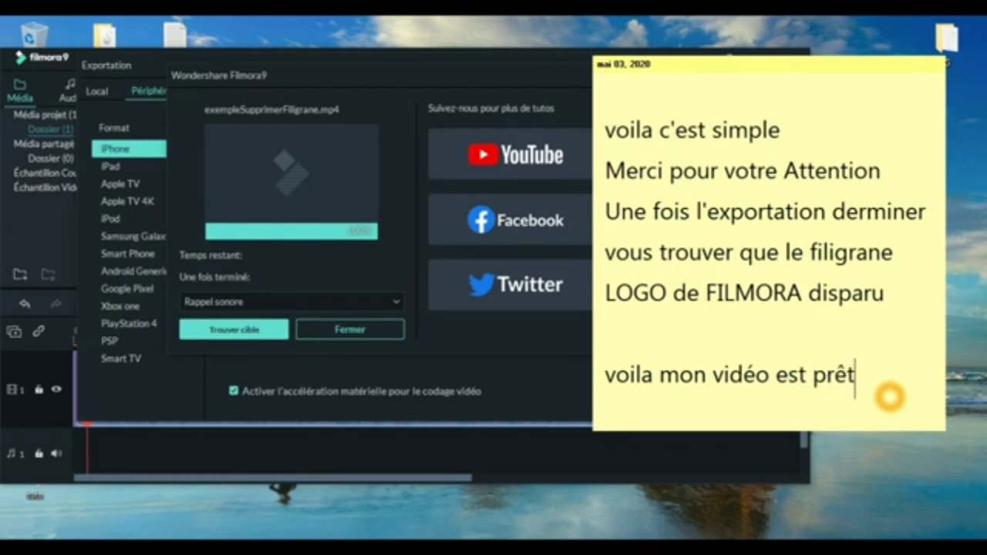
Play the exported exempleSupprimerFiligrane video from its output folder, check a late part for the watermark, and close the export settings.
{"action": "left_click", "coordinate": [254, 331]}
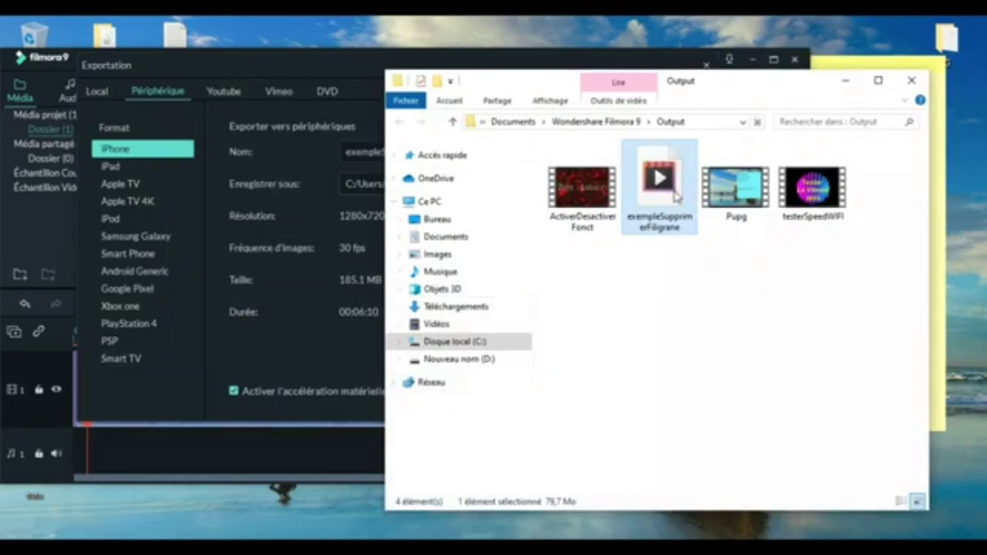
{"action": "double_click", "coordinate": [676, 195]}
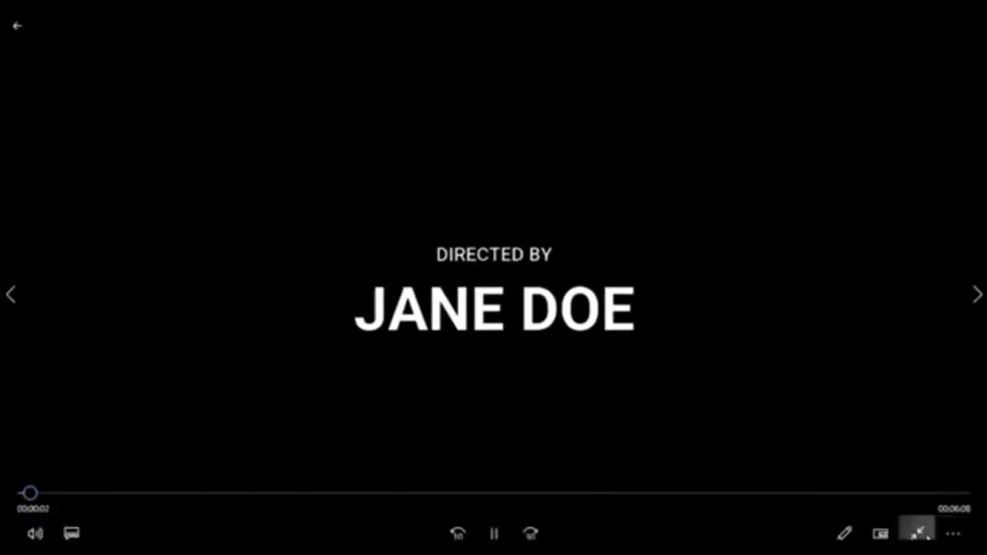
{"action": "left_click", "coordinate": [922, 533]}
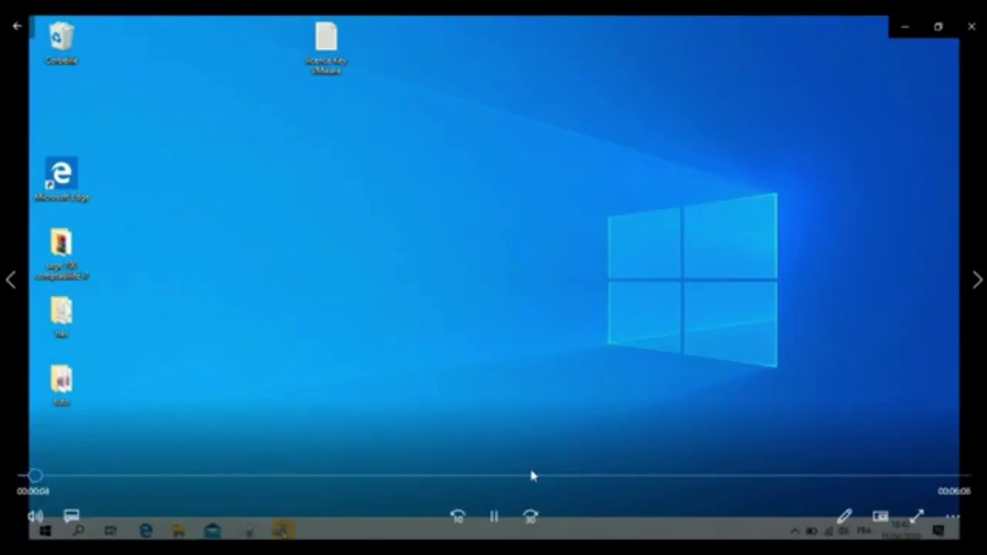
{"action": "left_click_drag", "start_coordinate": [460, 474], "coordinate": [819, 479]}
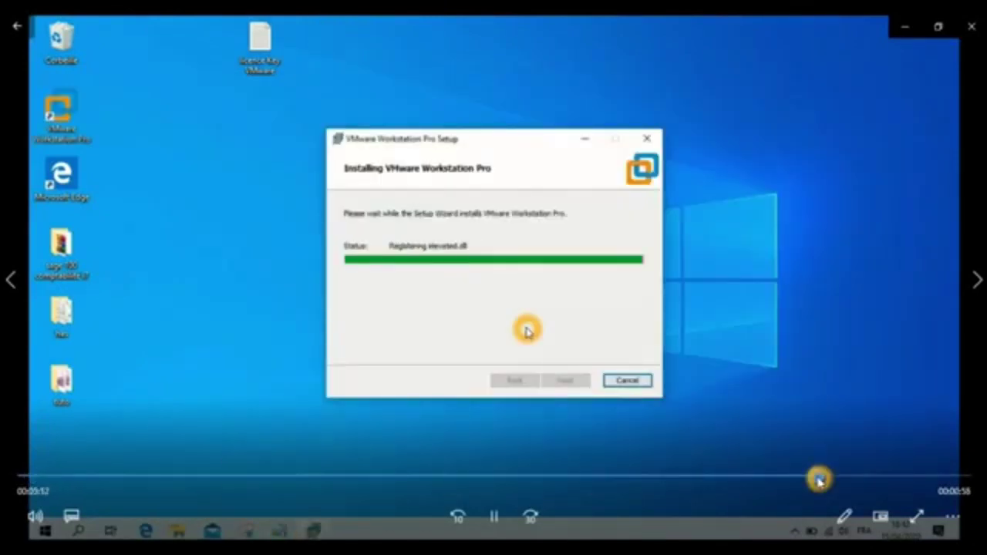
{"action": "left_click", "coordinate": [915, 519]}
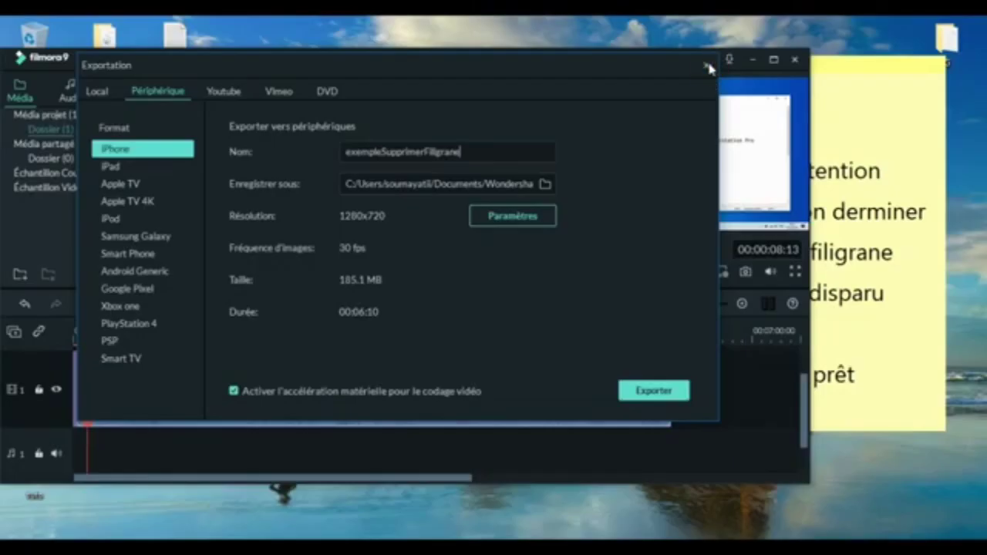
{"action": "left_click", "coordinate": [707, 68]}
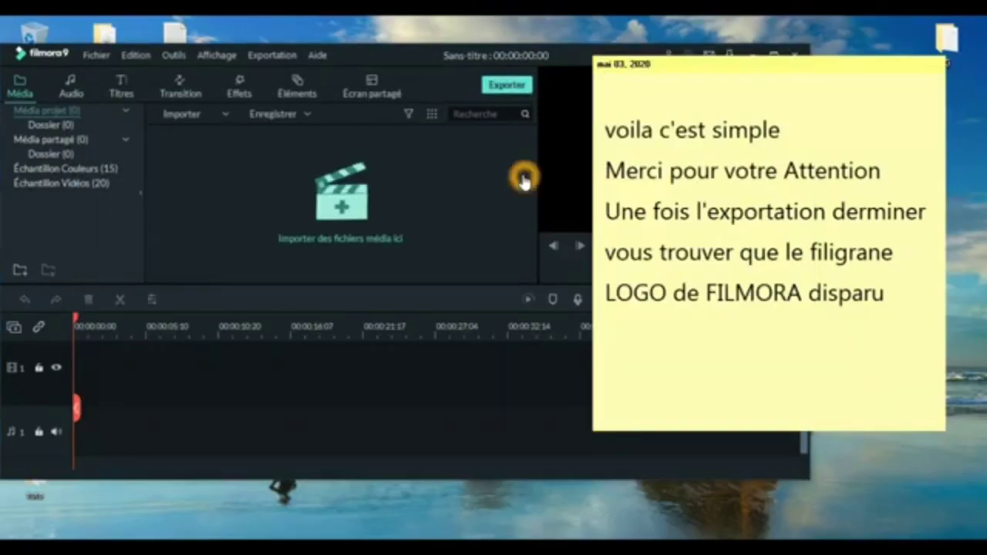
Write "Voila ma vidéo est Prêt" on the line below "LOGO de FILMORA disparu" in the sticky note.
{"action": "left_click", "coordinate": [772, 340]}
{"action": "type", "text": "V"}
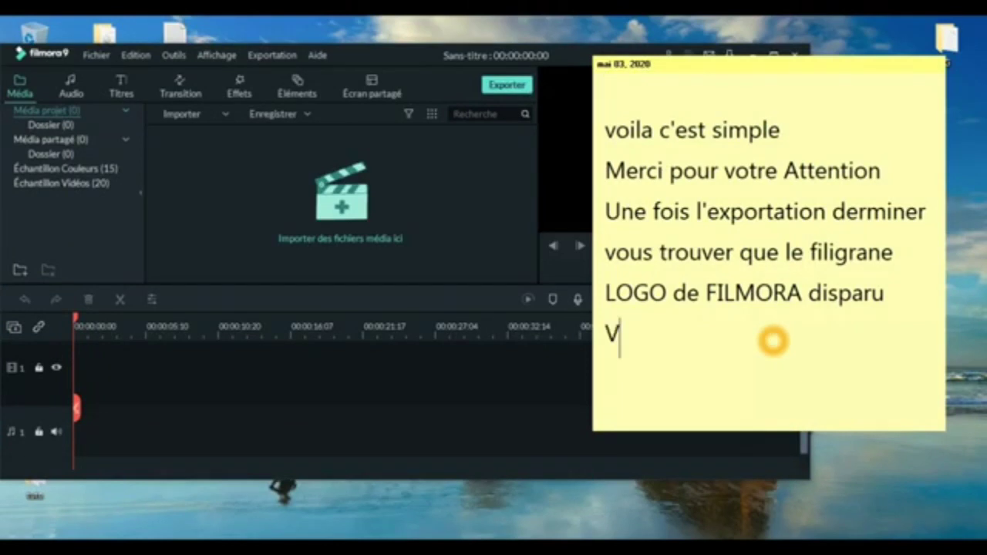
{"action": "type", "text": "oila "}
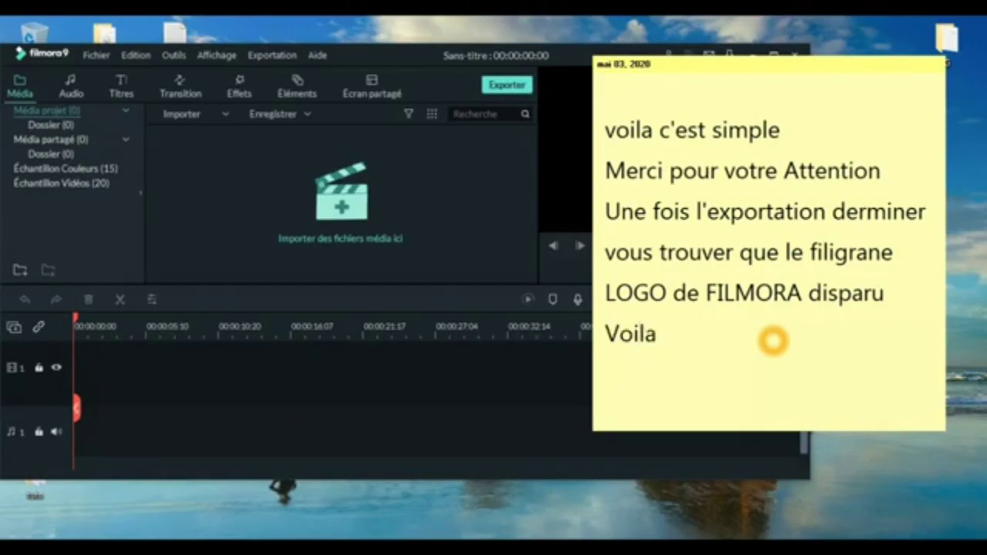
{"action": "type", "text": "ma vidé"}
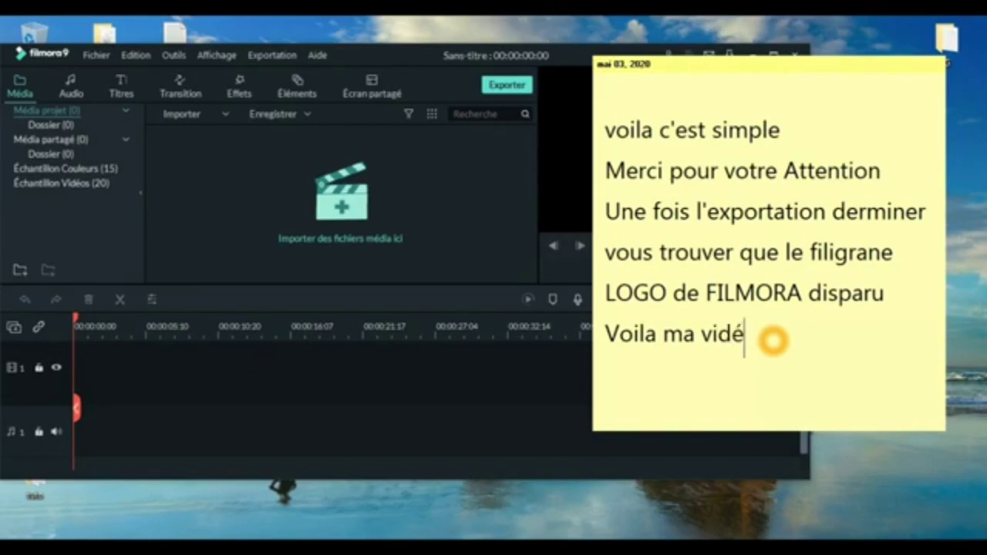
{"action": "type", "text": "o est"}
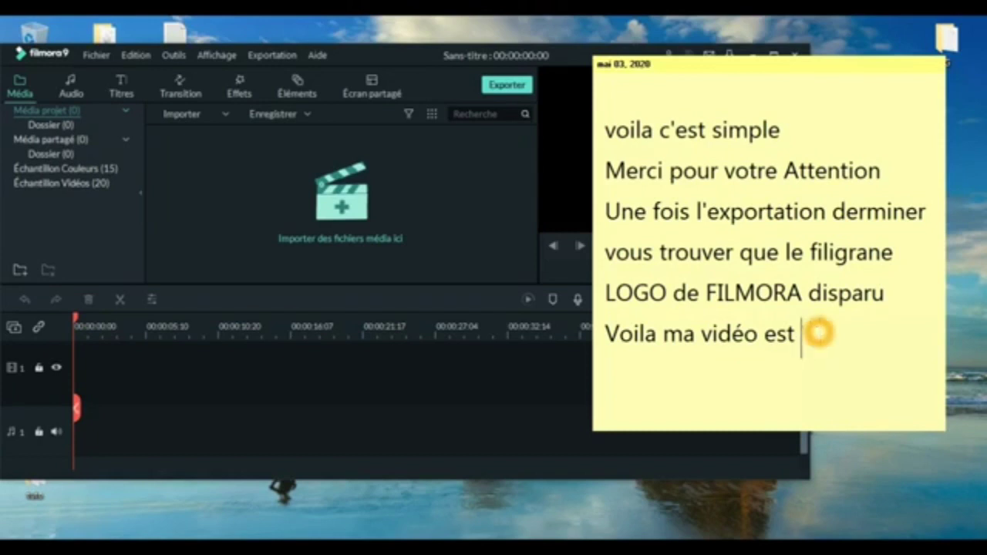
{"action": "type", "text": "Pré"}
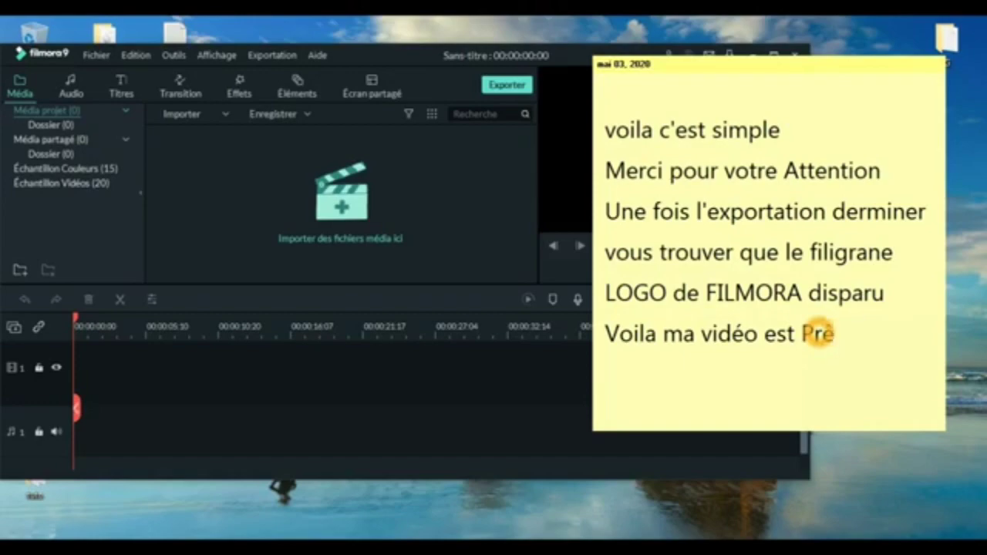
{"action": "type", "text": "t"}
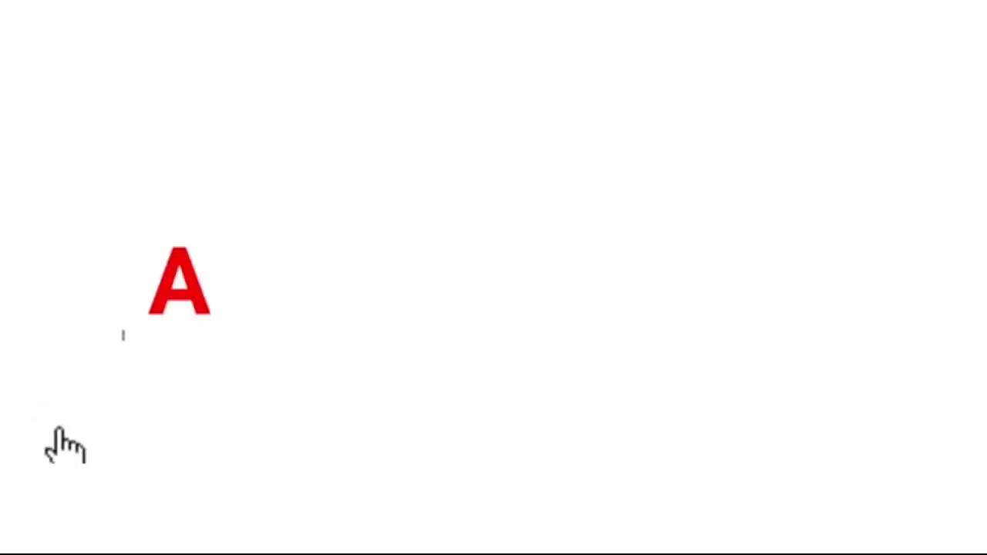